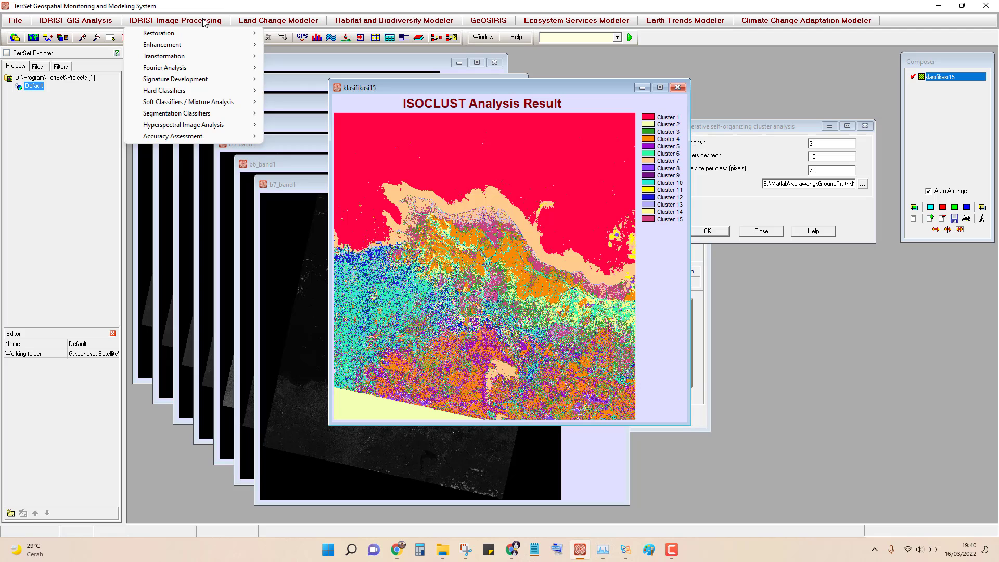
key(F9)
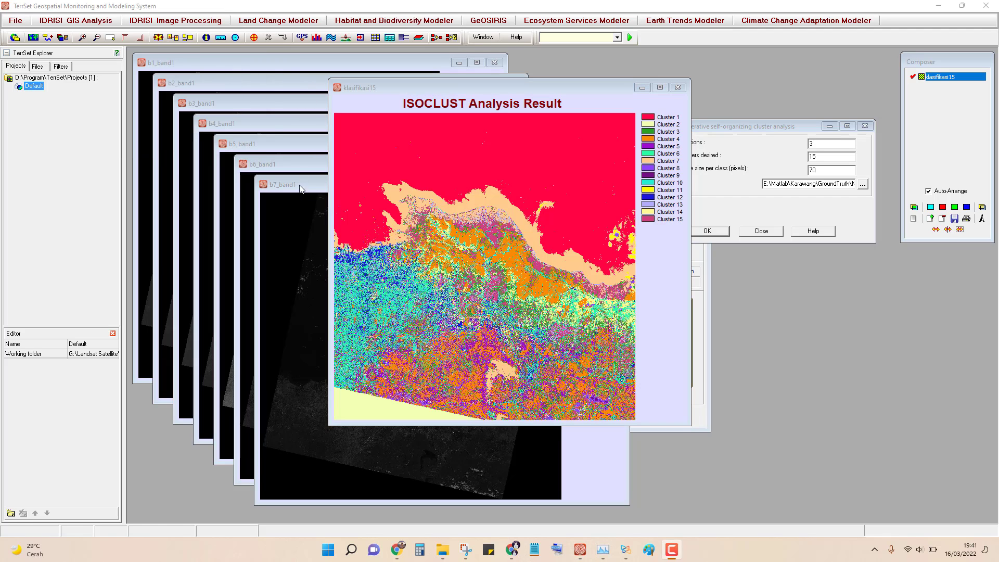
click(176, 20)
mouse_move(201, 96)
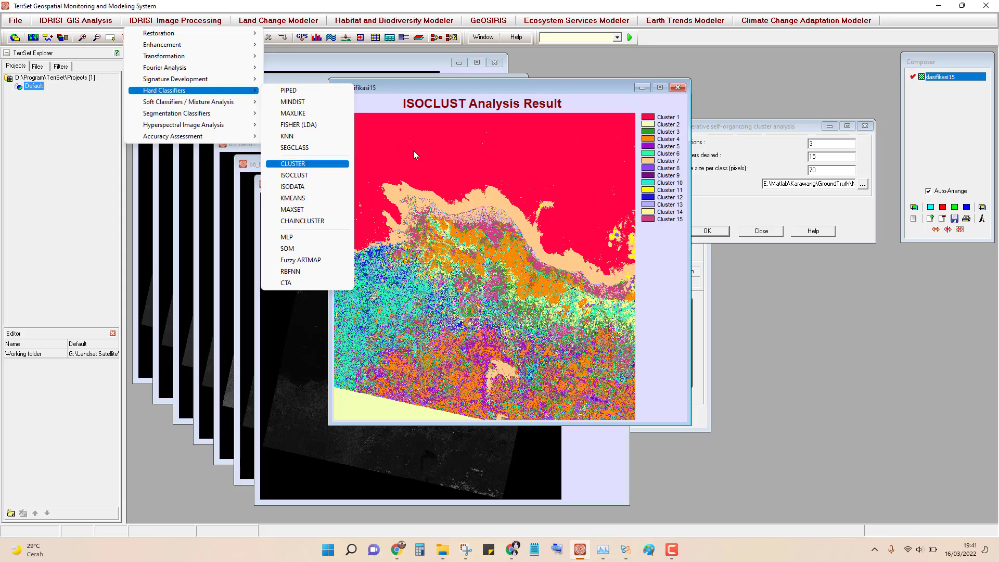
click(598, 85)
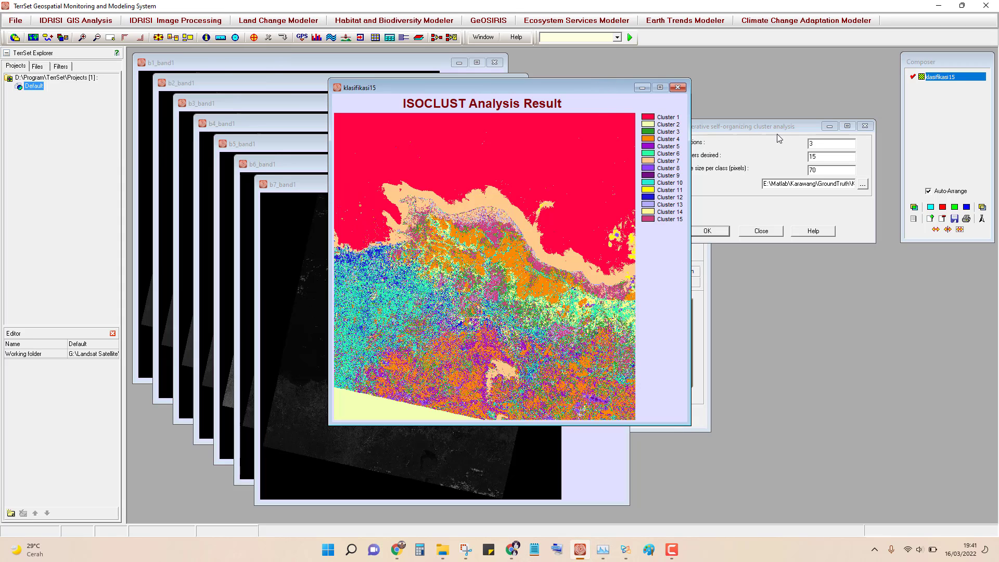
Step: Review the ISOCLUST iteration, cluster and sample-size settings beside the klasifikasi15 map, and close the ISOCLUST dialog
click(776, 133)
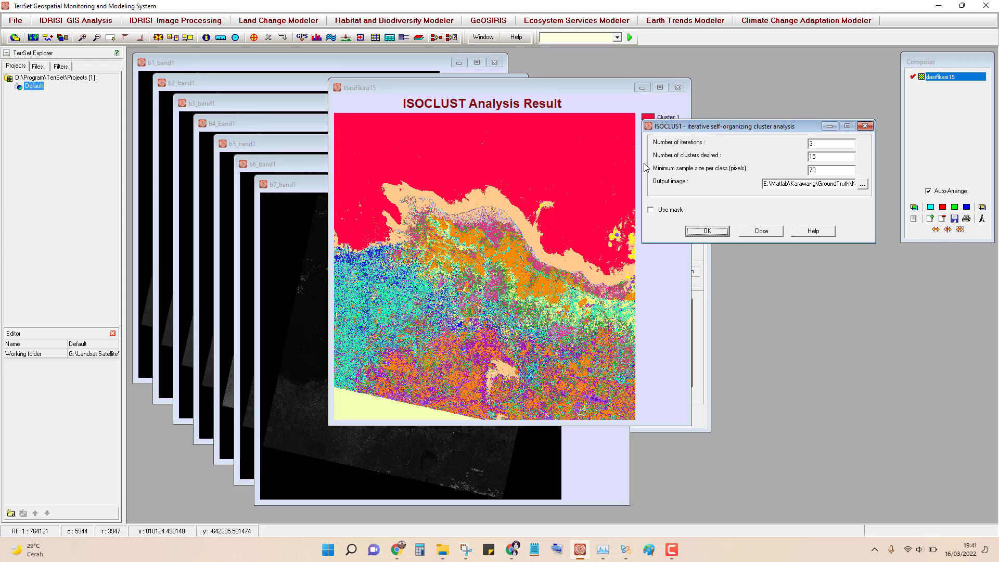
click(818, 144)
drag(725, 128, 789, 128)
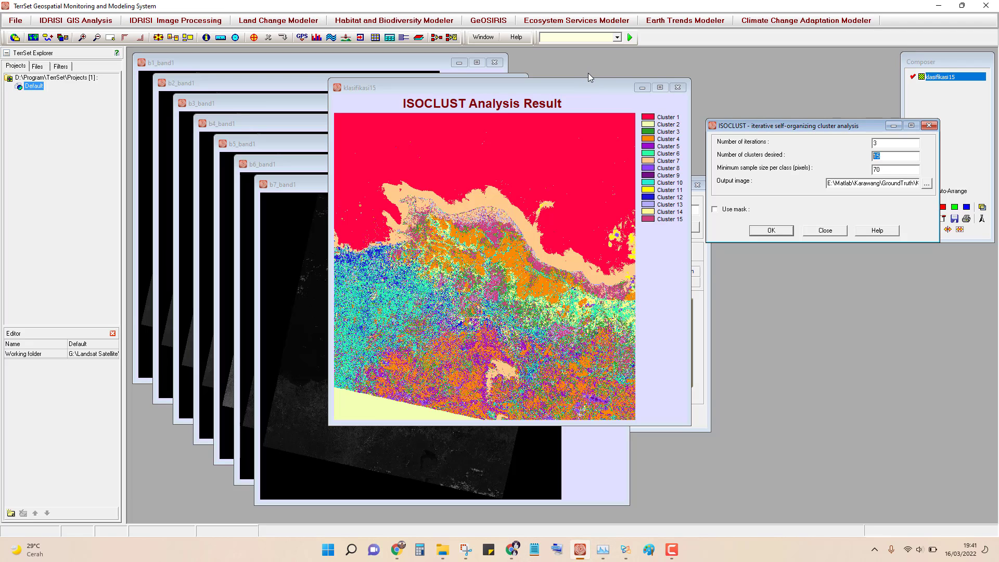
click(559, 90)
drag(558, 89, 498, 80)
drag(834, 126, 776, 118)
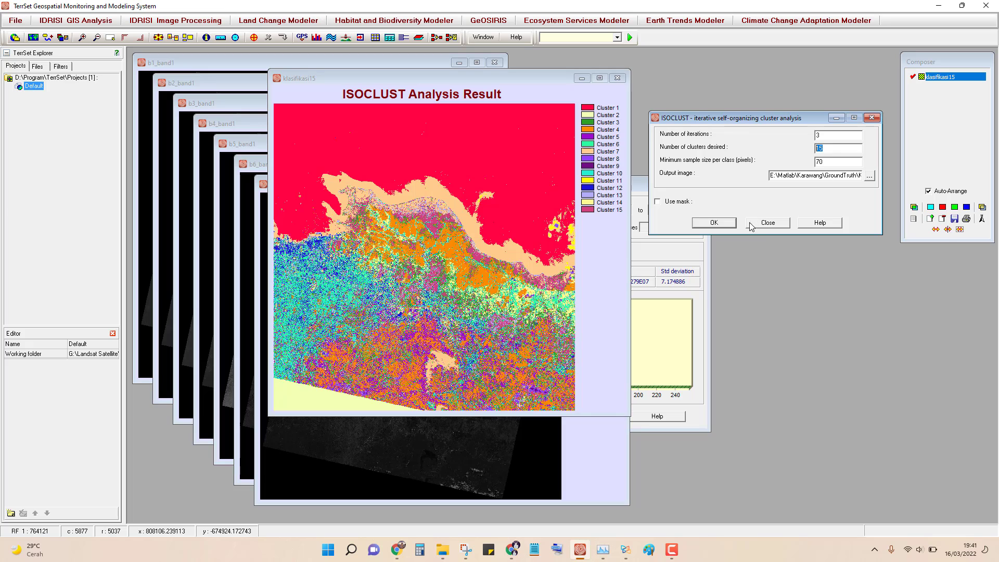
click(783, 223)
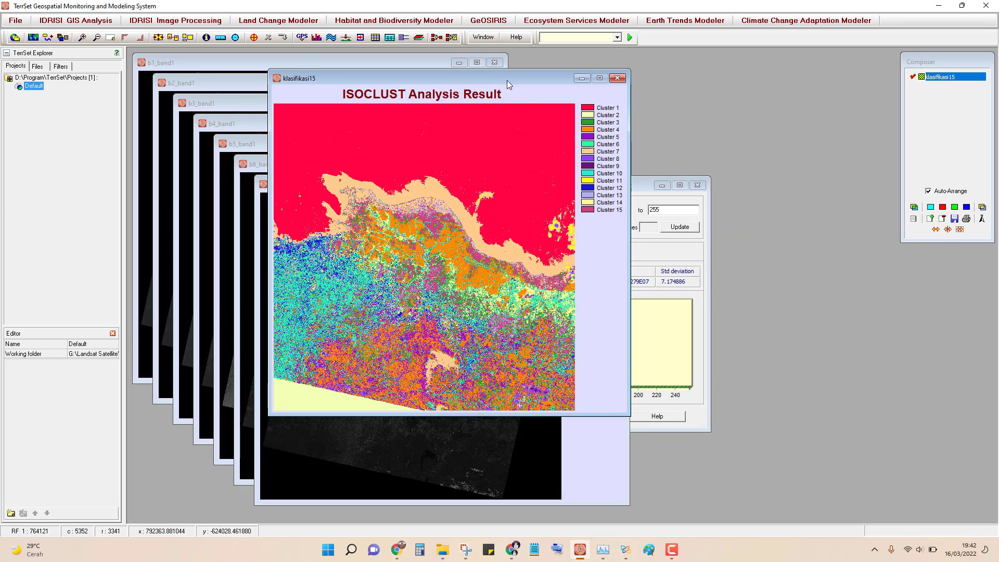
Step: Open the Reclass module and place its dialog beside the klasifikasi15 map
drag(506, 78, 535, 78)
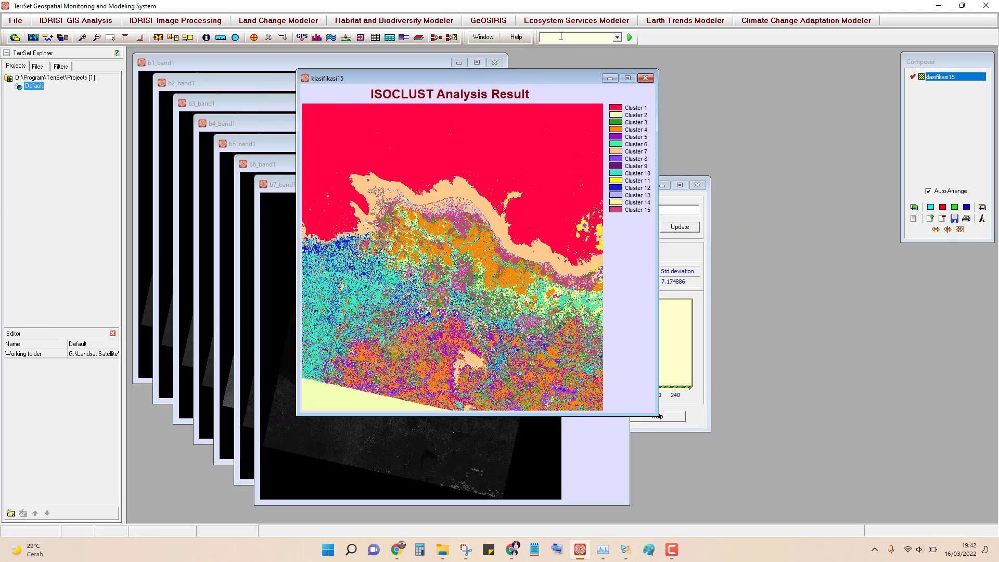
text(Reclass)
click(630, 38)
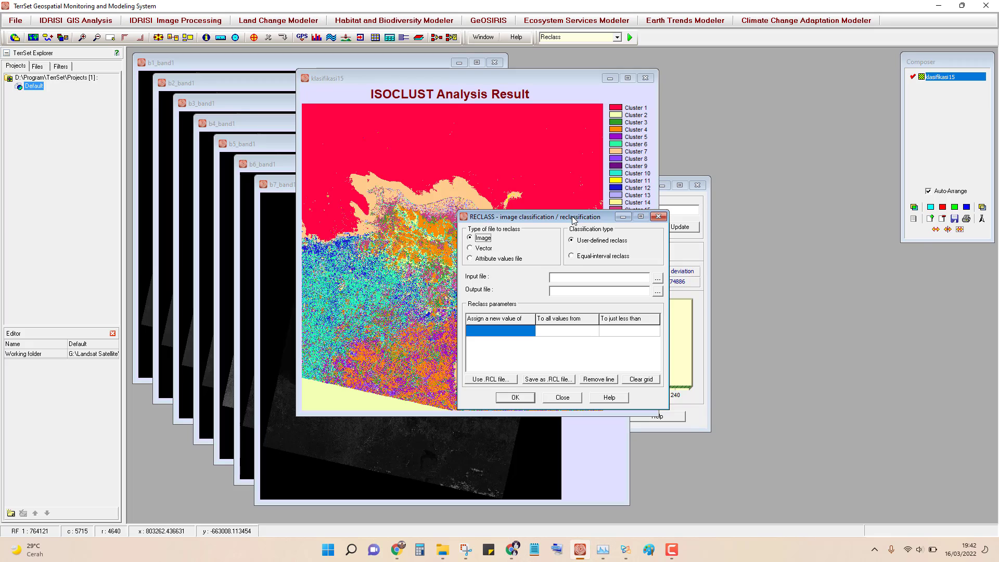
drag(574, 219, 713, 169)
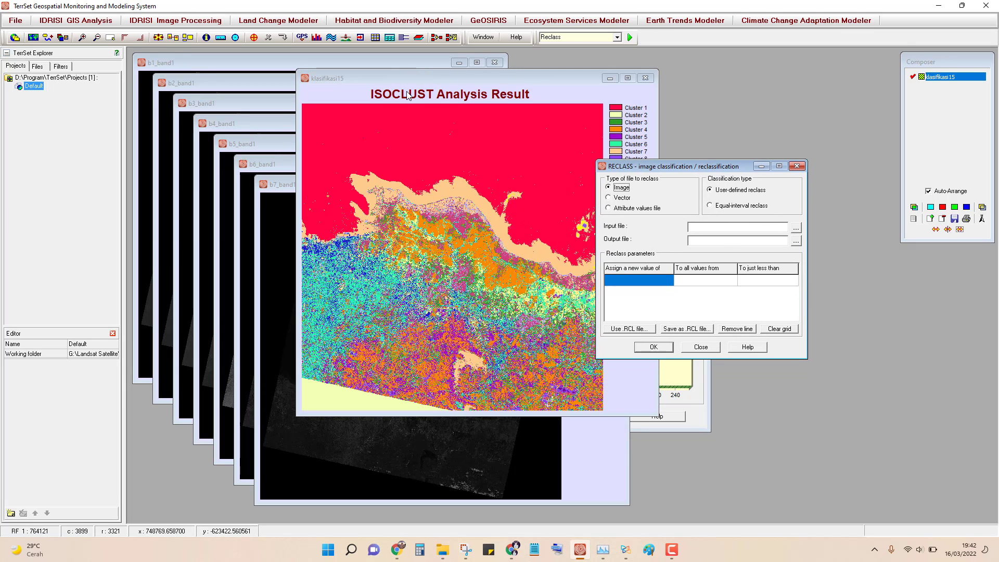
Step: Choose Klasifikasi15.rst from the GroundTruth folder as the input file to reclassify
click(795, 228)
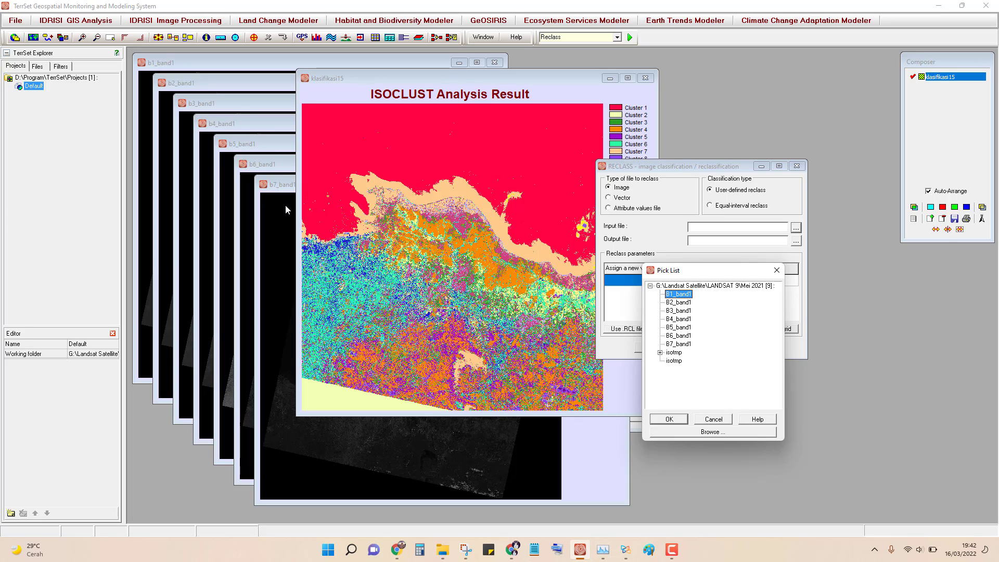
click(713, 432)
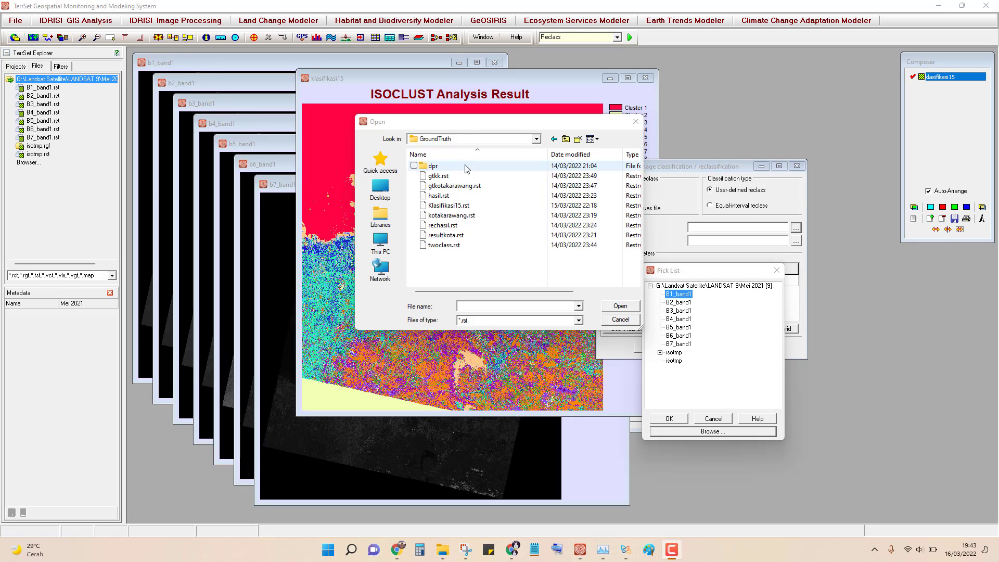
double_click(458, 208)
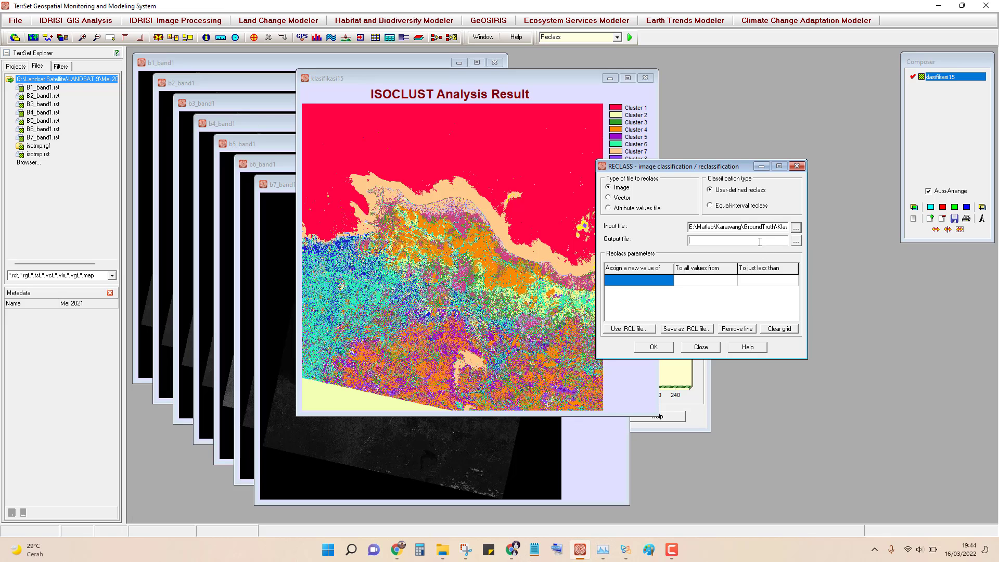
Step: Select the GroundTruth folder under E:\Matlab\Karawang as the save location for the reclassified output image
click(797, 241)
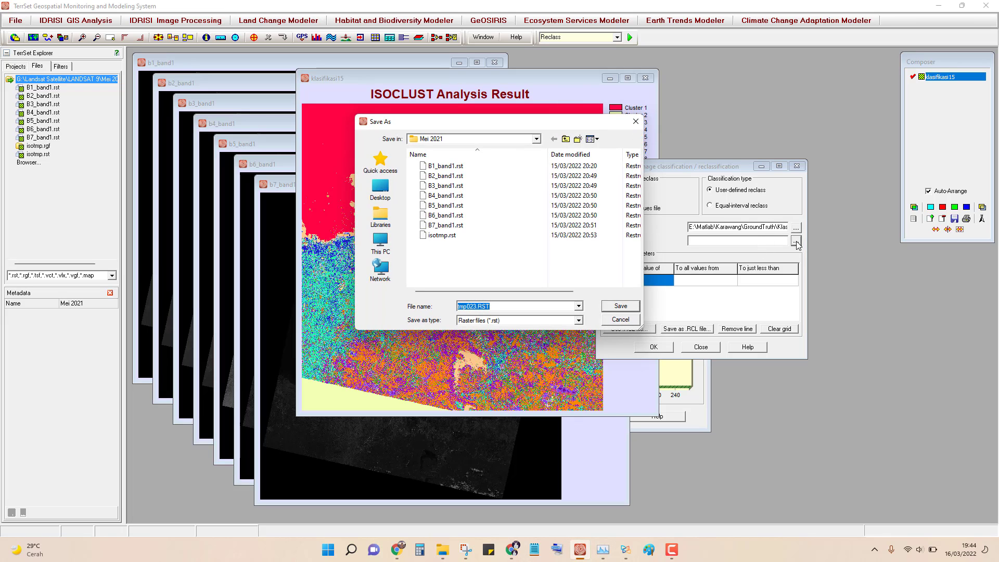
click(537, 139)
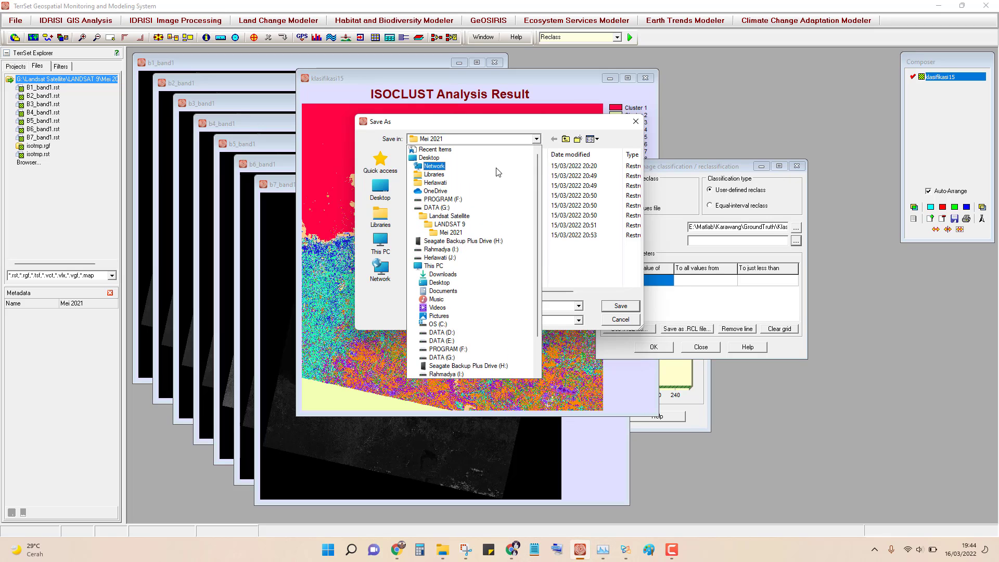
scroll(480, 275, down, 1)
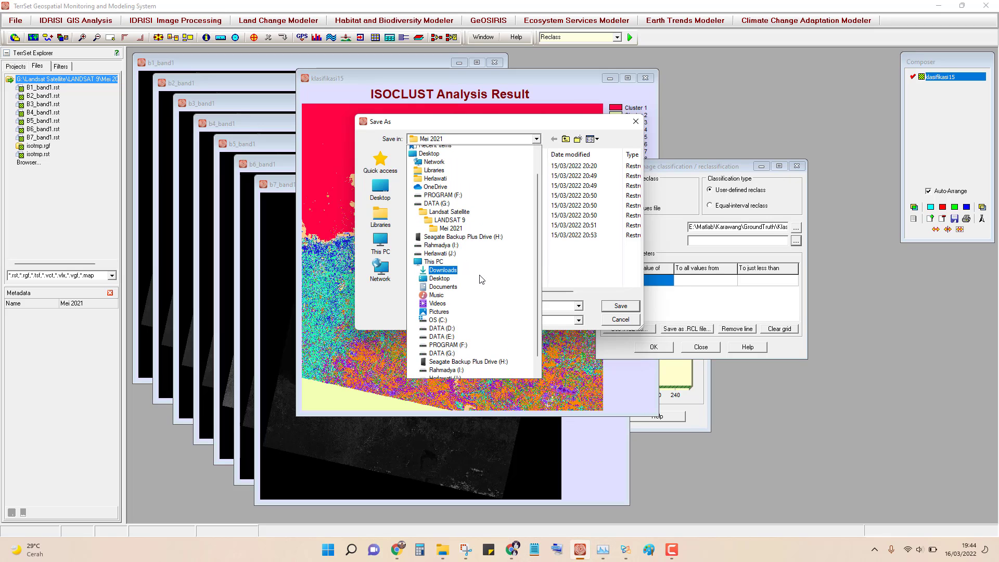
scroll(482, 279, down, 2)
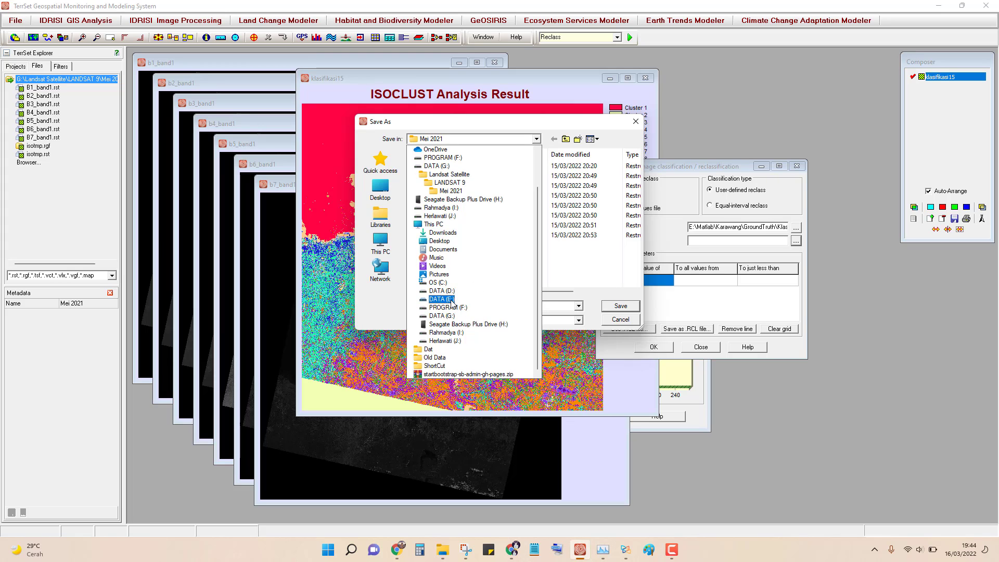
click(451, 299)
click(445, 196)
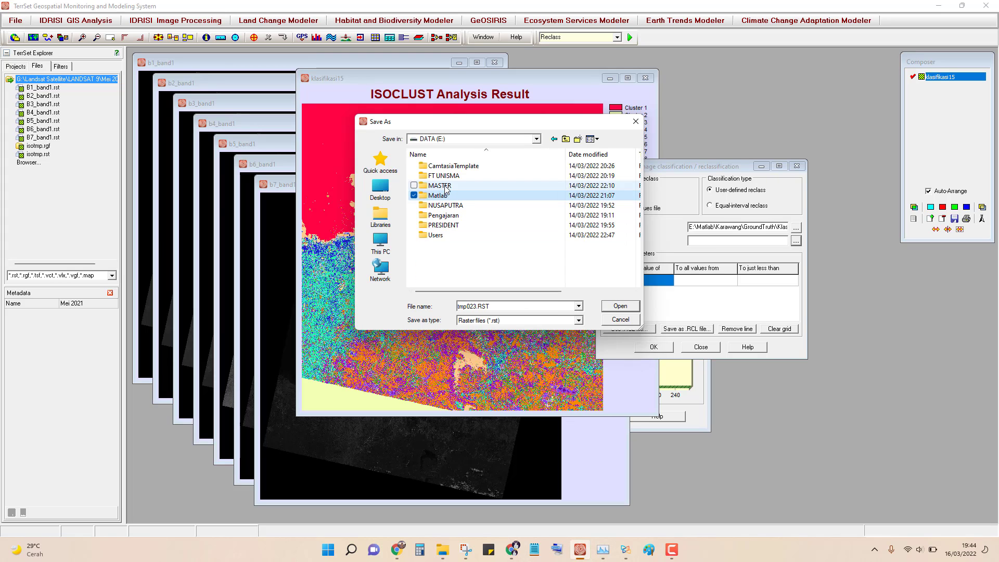
double_click(444, 197)
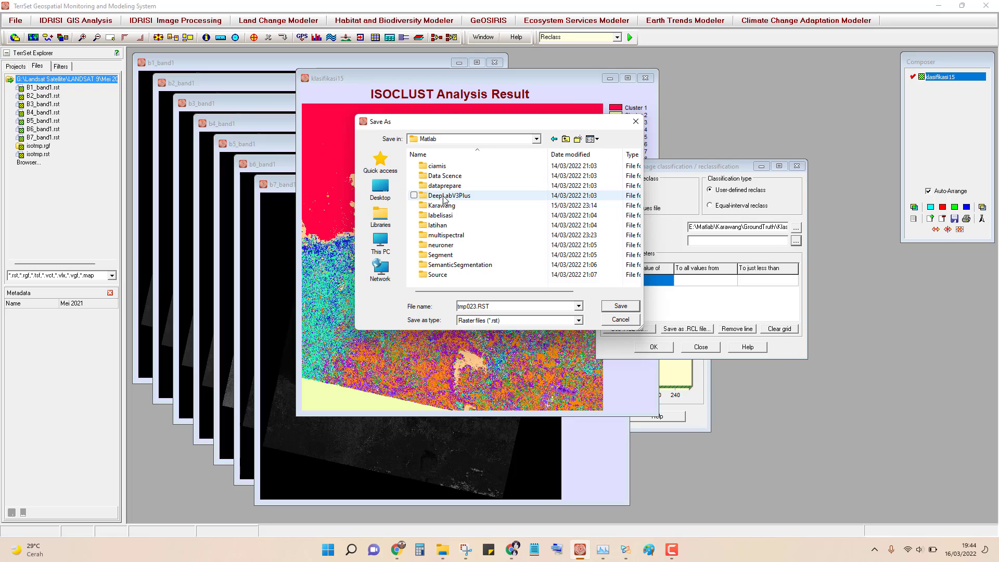
double_click(451, 210)
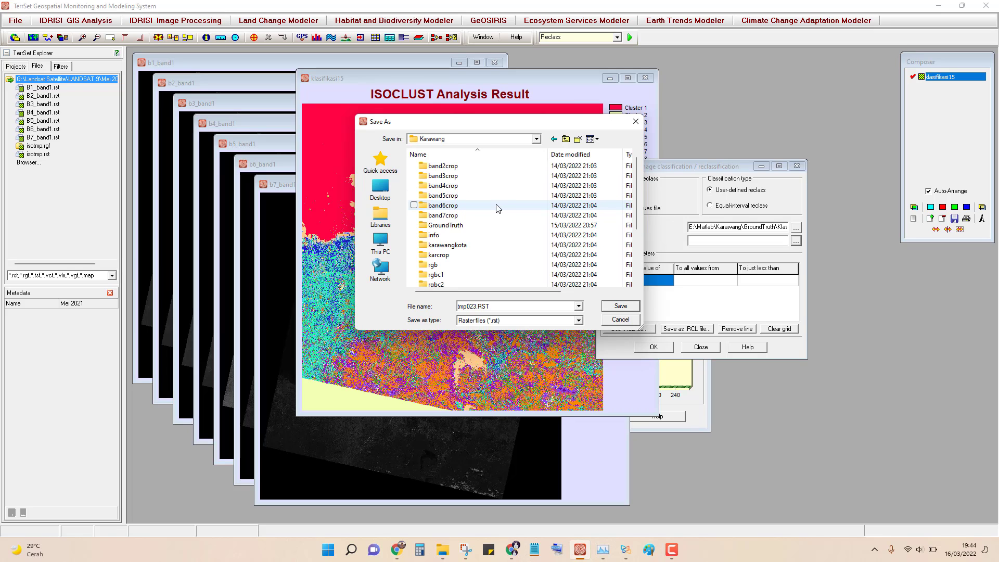
scroll(498, 207, down, 3)
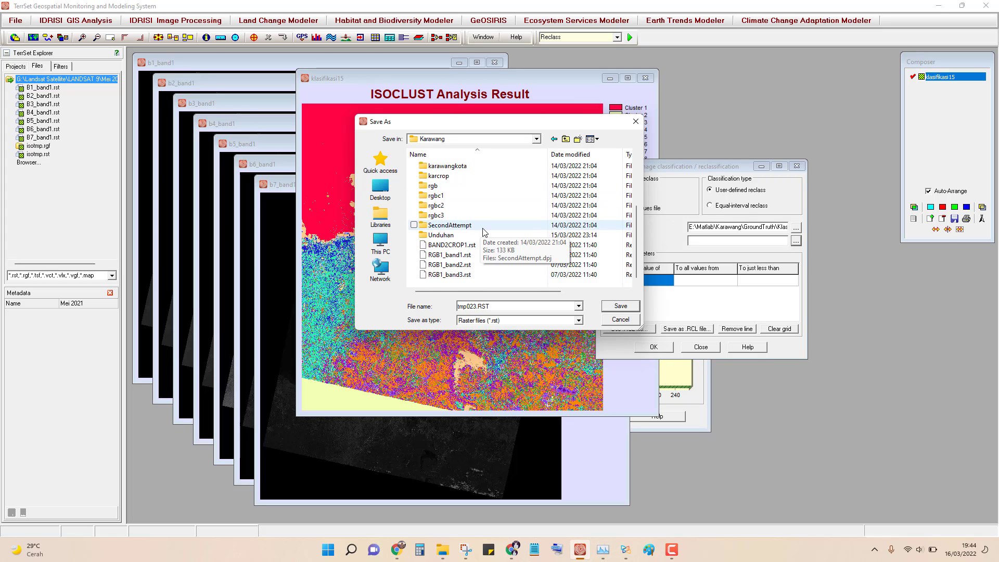
scroll(484, 229, up, 3)
double_click(502, 206)
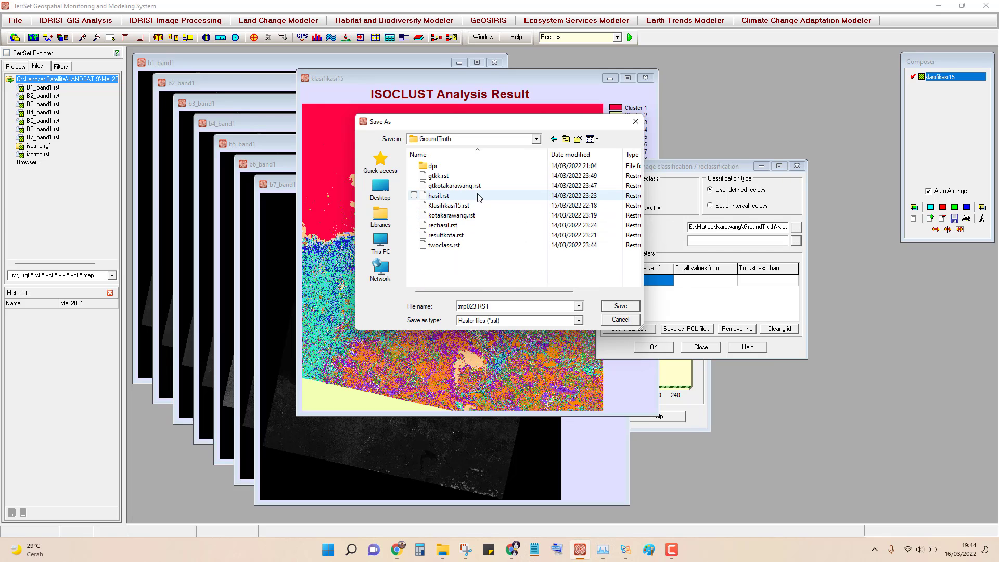
Step: Name the reclassified output raster Klasifikasi3 and save it as the RECLASS output file
click(505, 306)
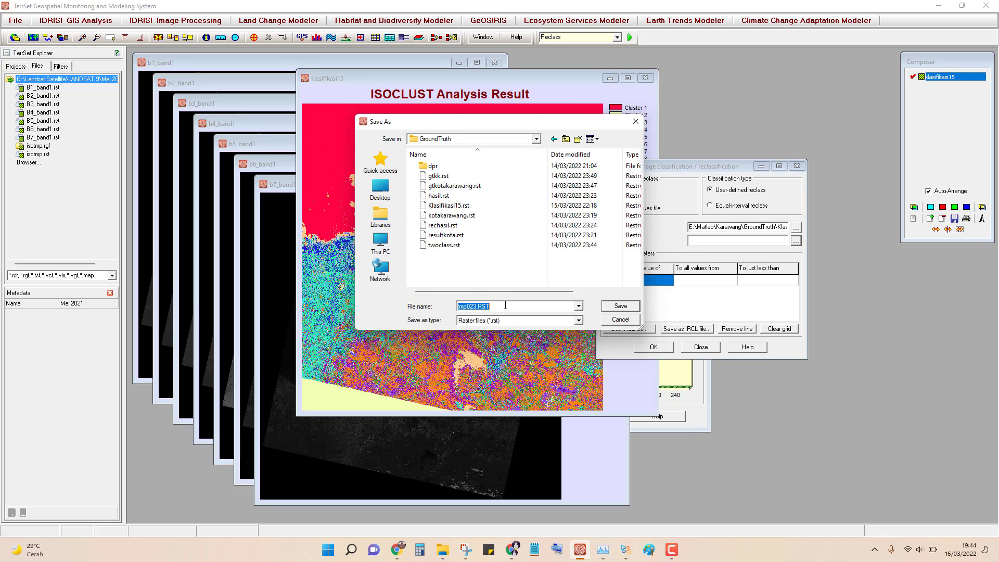
text(K)
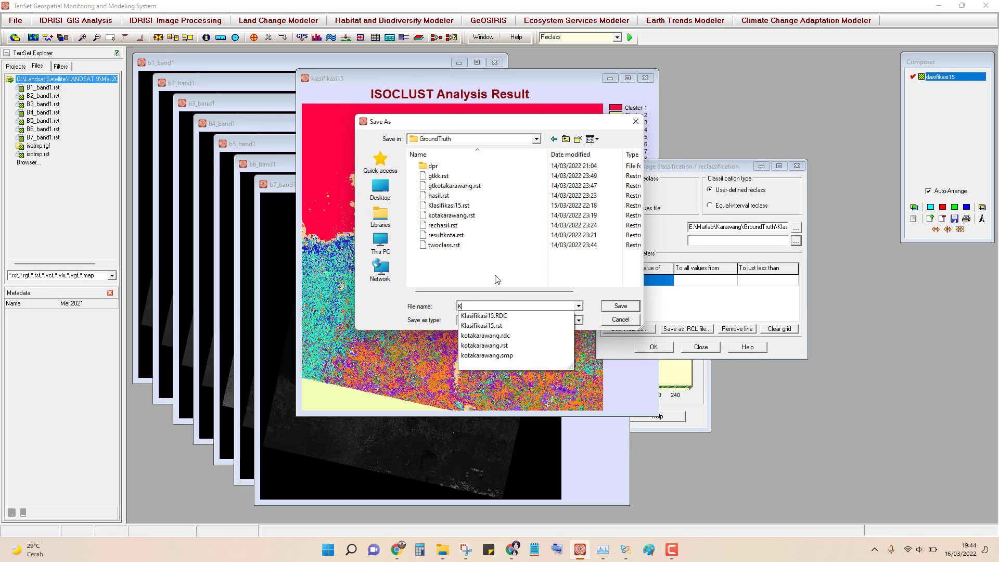
text(lasifikasi)
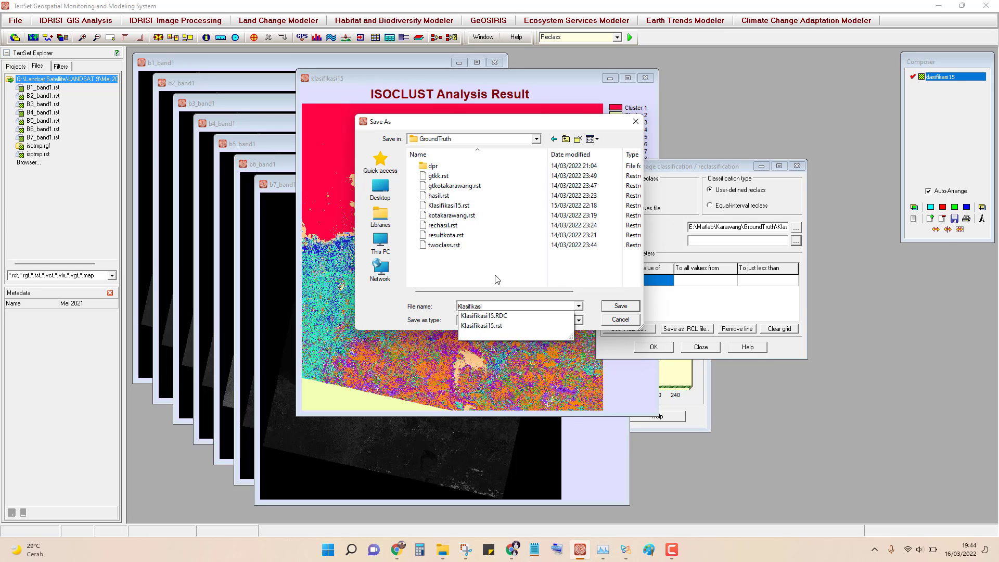
text(3)
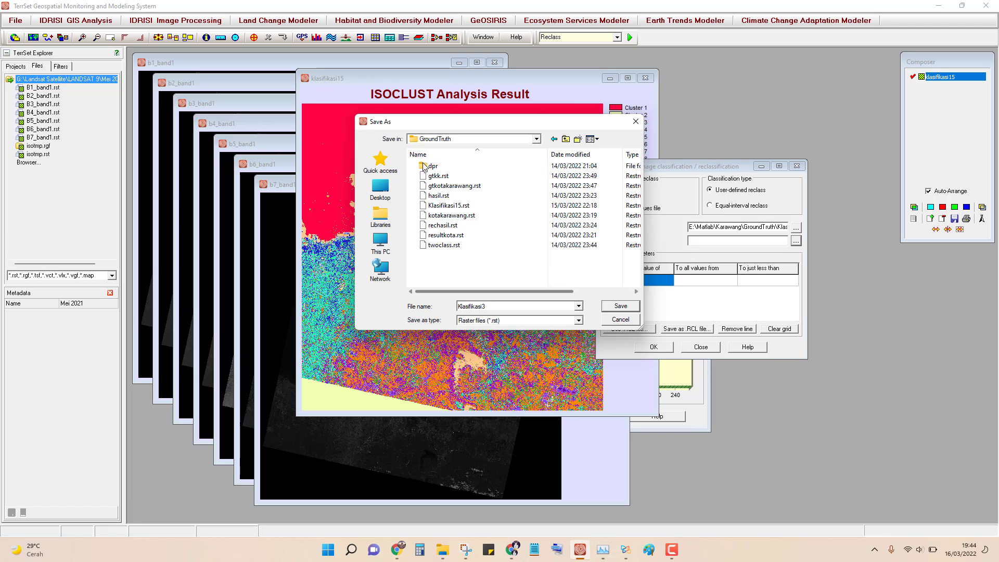
click(626, 309)
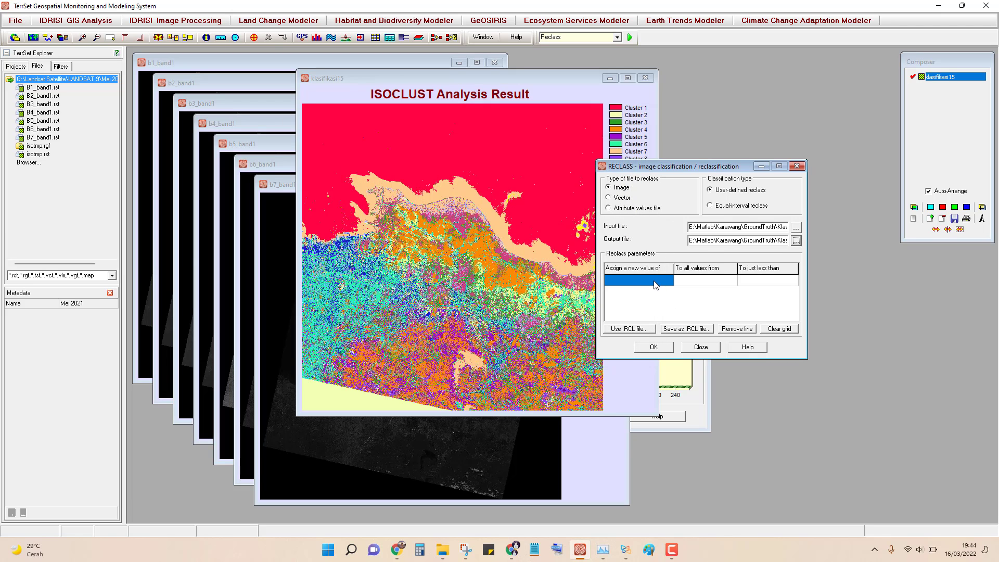
Step: Separate the RECLASS dialog from the klasifikasi15 map and examine the cluster areas, highlighting clusters 1 and 14
drag(676, 169, 774, 172)
drag(551, 80, 511, 121)
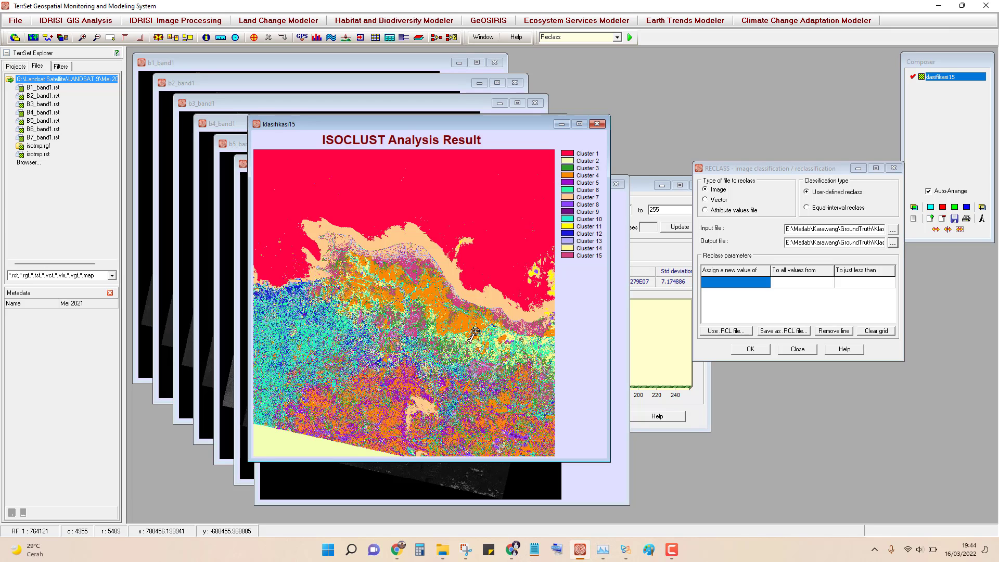
scroll(478, 347, down, 1)
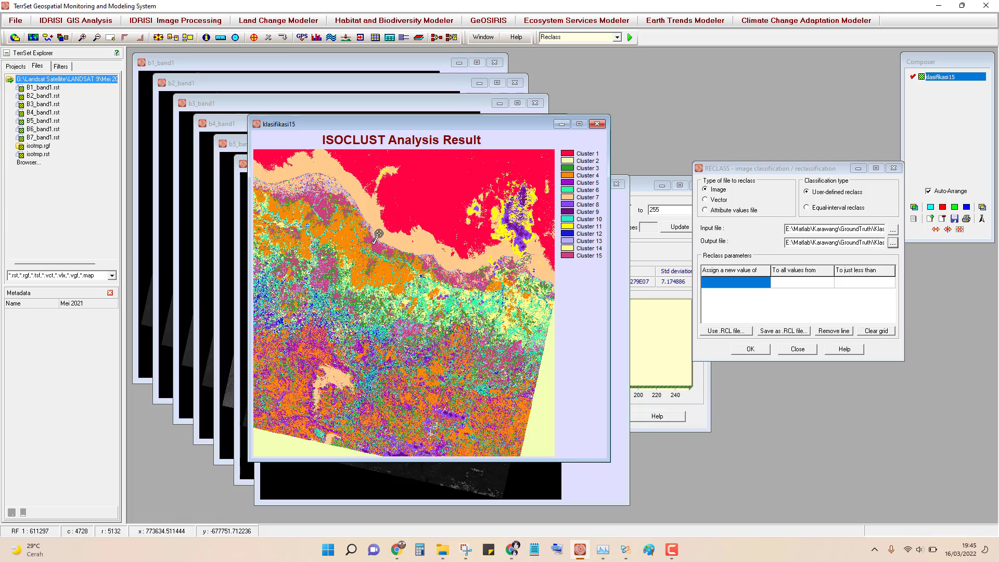
scroll(445, 286, up, 1)
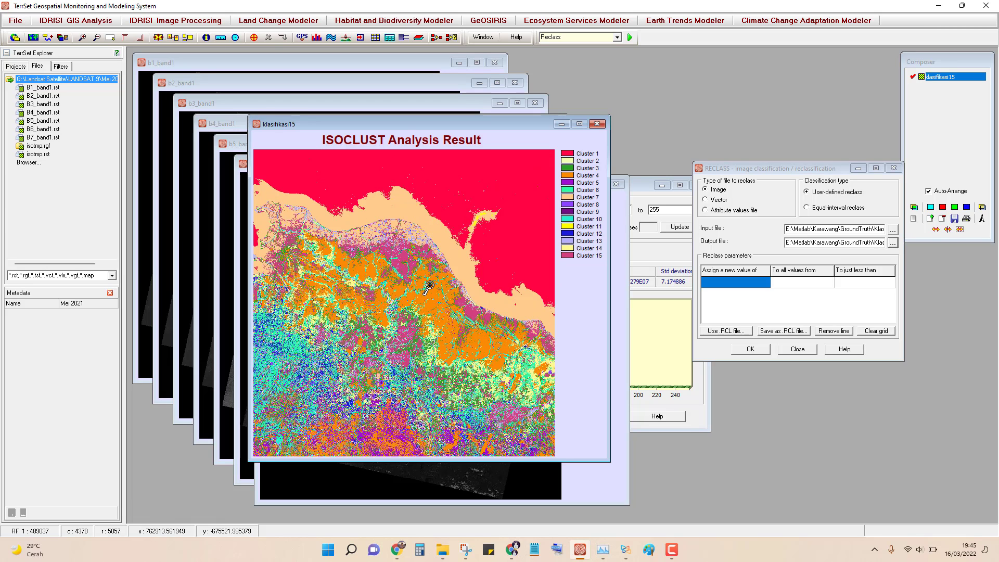
scroll(428, 301, up, 1)
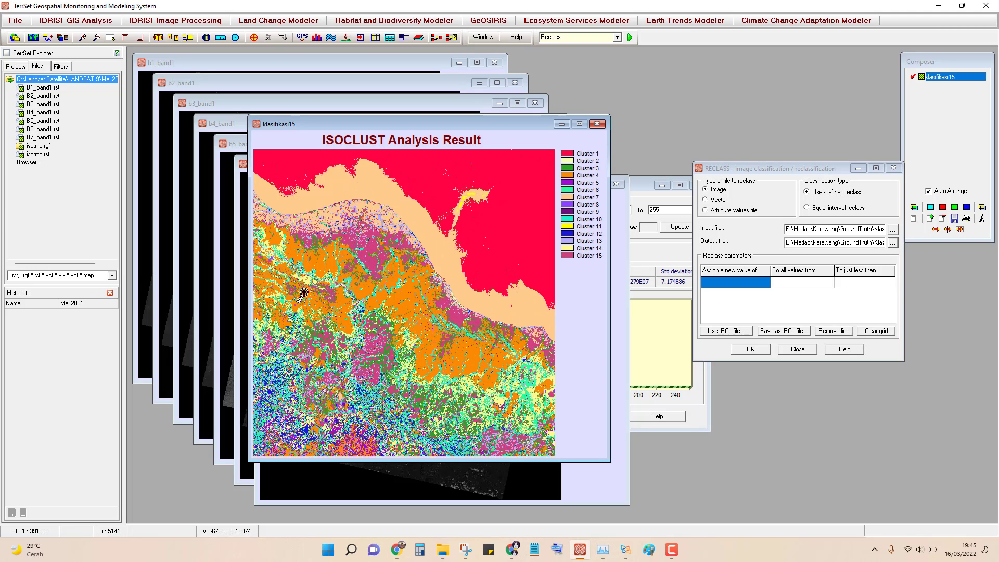
scroll(299, 282, up, 1)
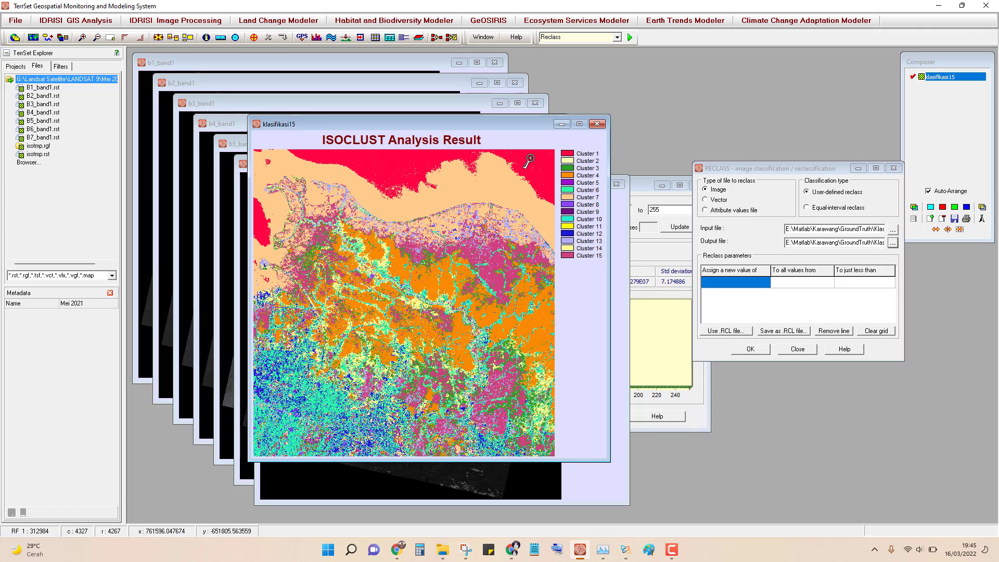
click(568, 156)
right_click(442, 240)
scroll(437, 299, up, 3)
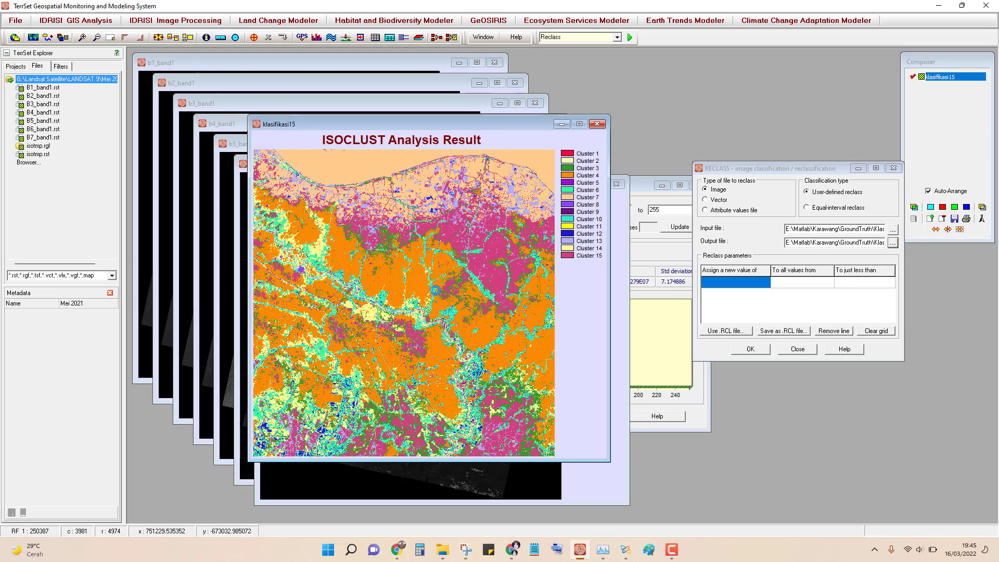
scroll(435, 291, down, 5)
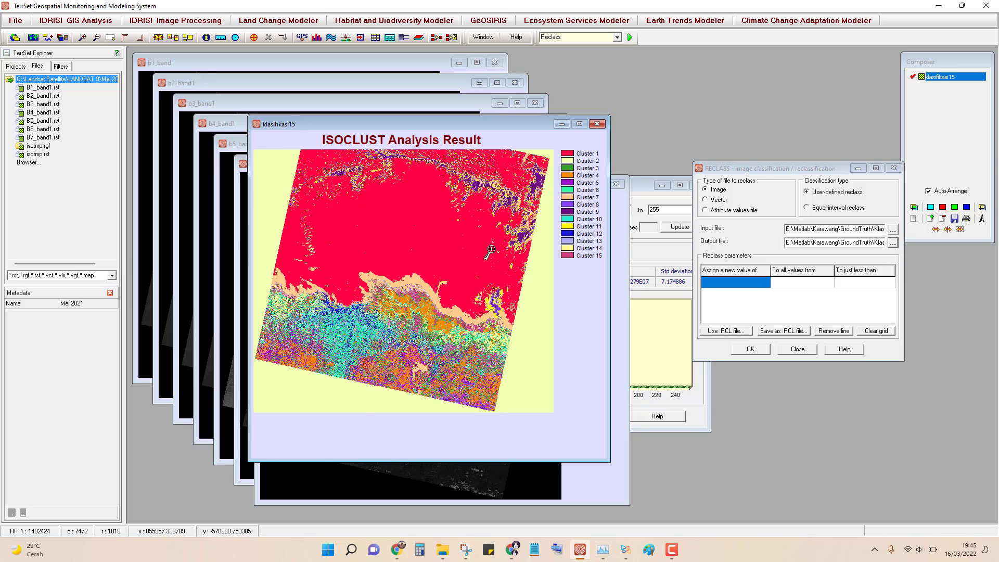
click(568, 249)
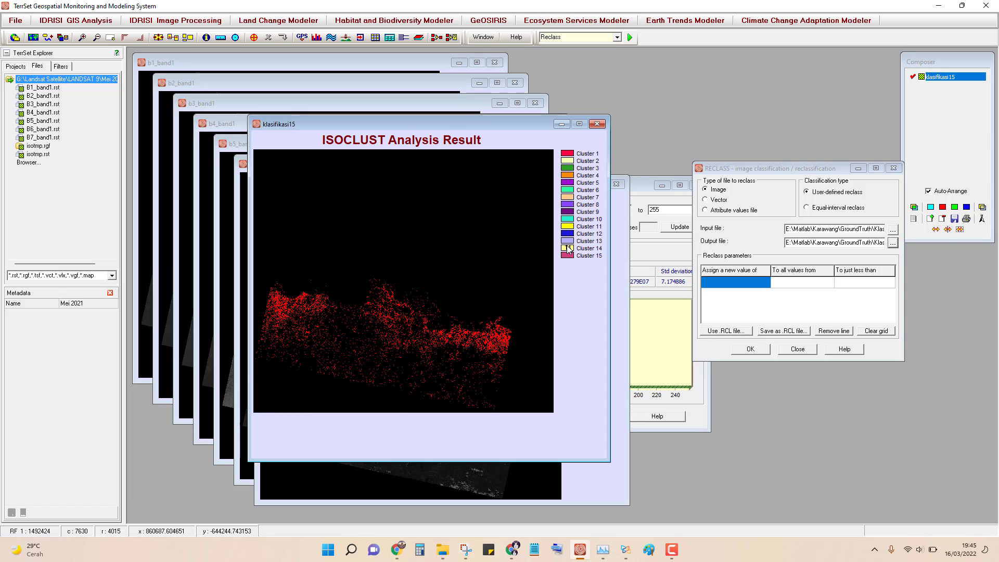
Step: Highlight clusters 12 and 2 on the klasifikasi15 map to examine their areas
click(569, 231)
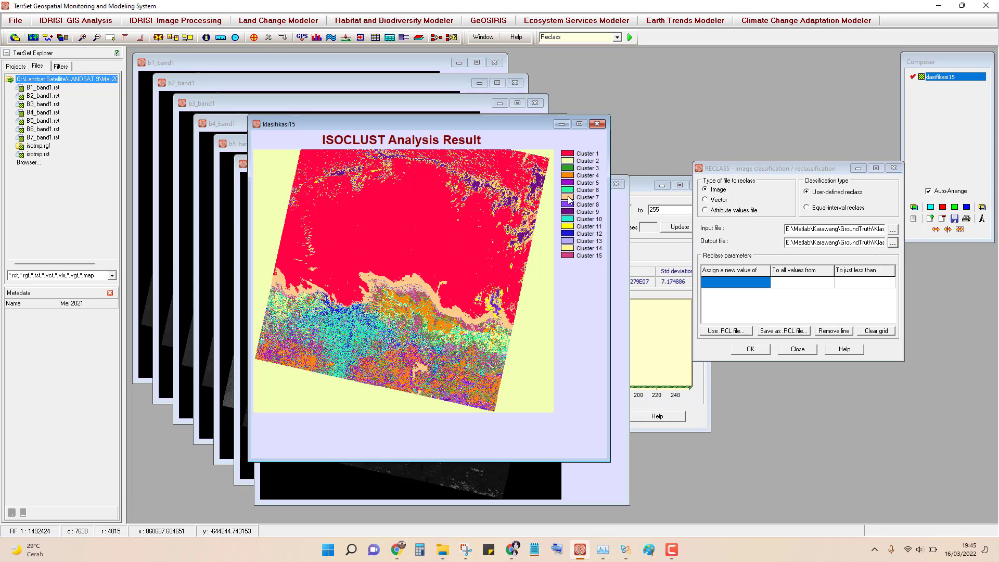
click(568, 162)
Step: Open a blank Notepad document and arrange it beneath the RECLASS parameters grid, beside the klasifikasi15 map
click(534, 555)
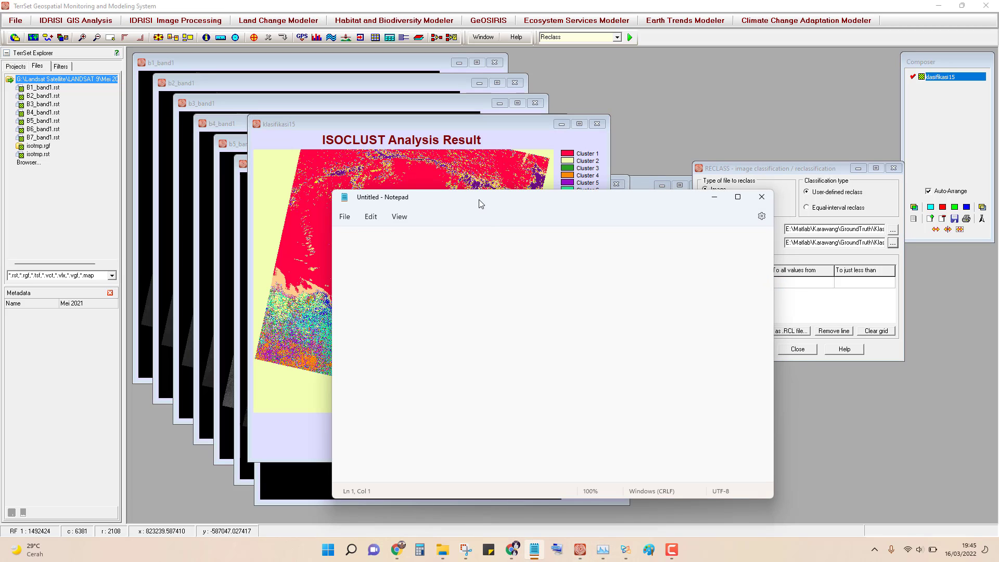
drag(479, 199, 666, 423)
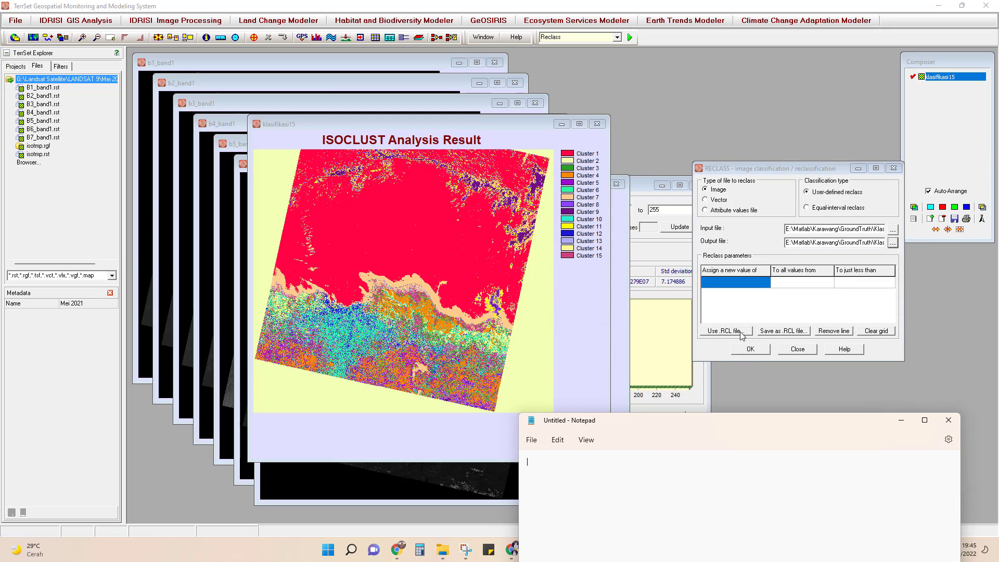
drag(671, 423, 681, 159)
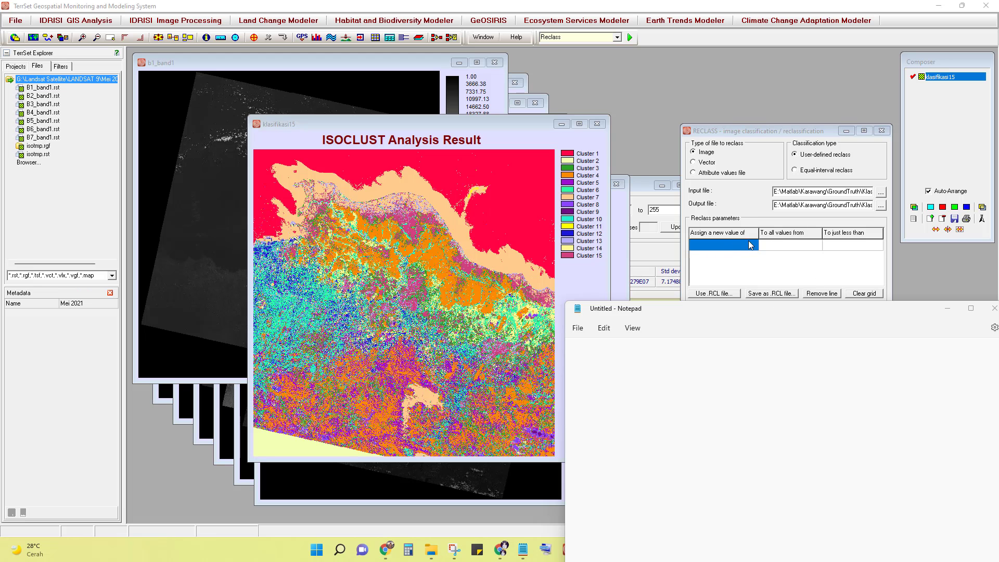
drag(768, 129, 768, 112)
key(alt+Tab)
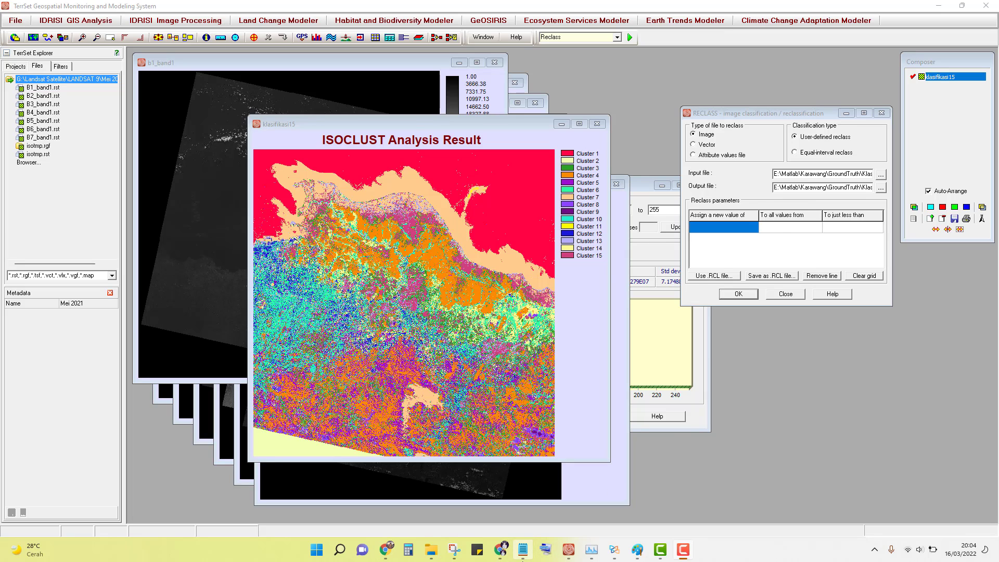
click(799, 187)
key(alt+Tab)
key(alt+Tab)
key(alt+Tab)
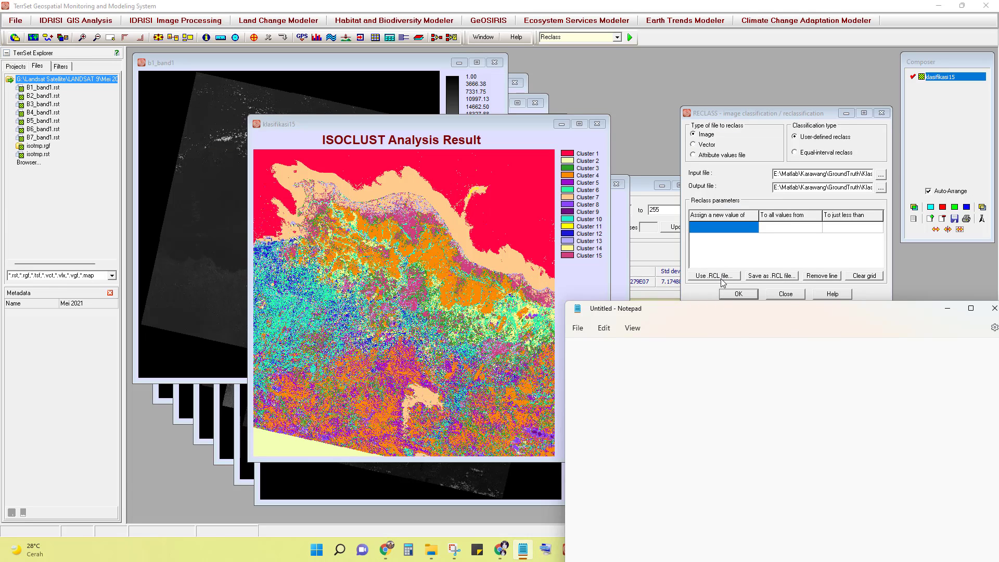
drag(695, 313, 676, 265)
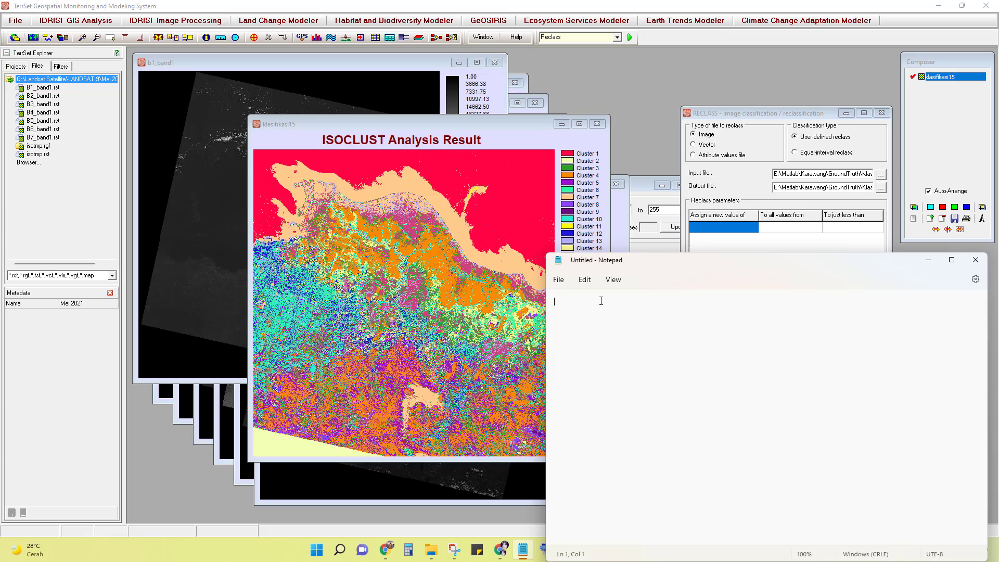
Step: List the target classes in Notepad as 0 background, 1 bangunan, 2 vegetasi and 3 air, leaving blank lines above for the reclass rules
key(Return)
key(Return)
key(Return)
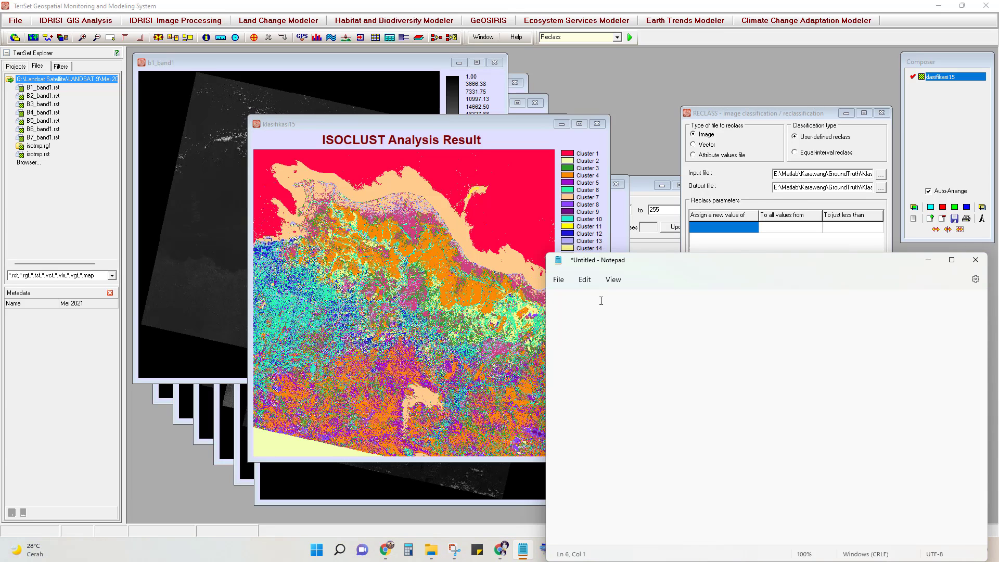
text(0 back)
text(ground 1 b)
text(angunan)
key(Return)
text(2 vegetasi 3 air)
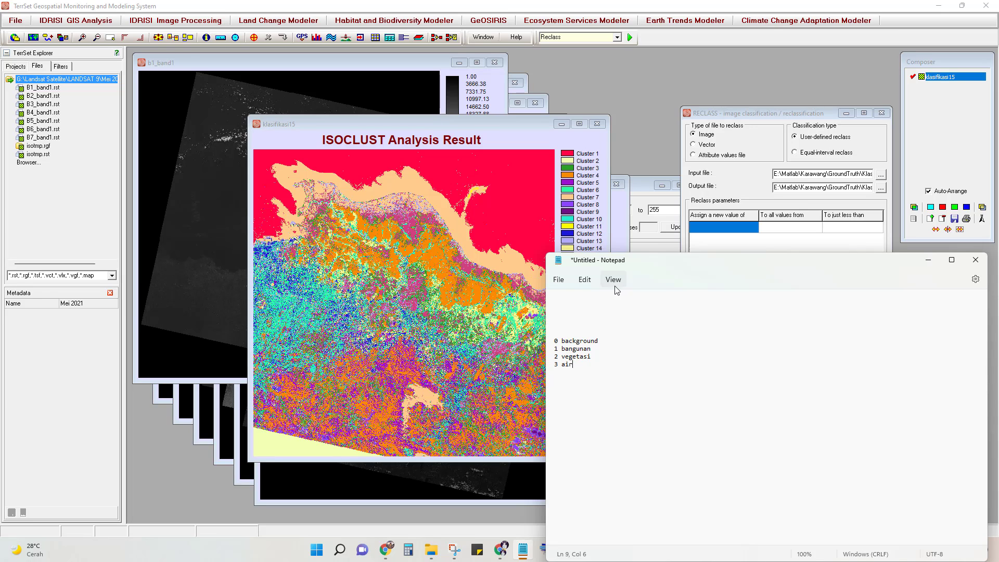
click(569, 300)
drag(579, 364, 536, 341)
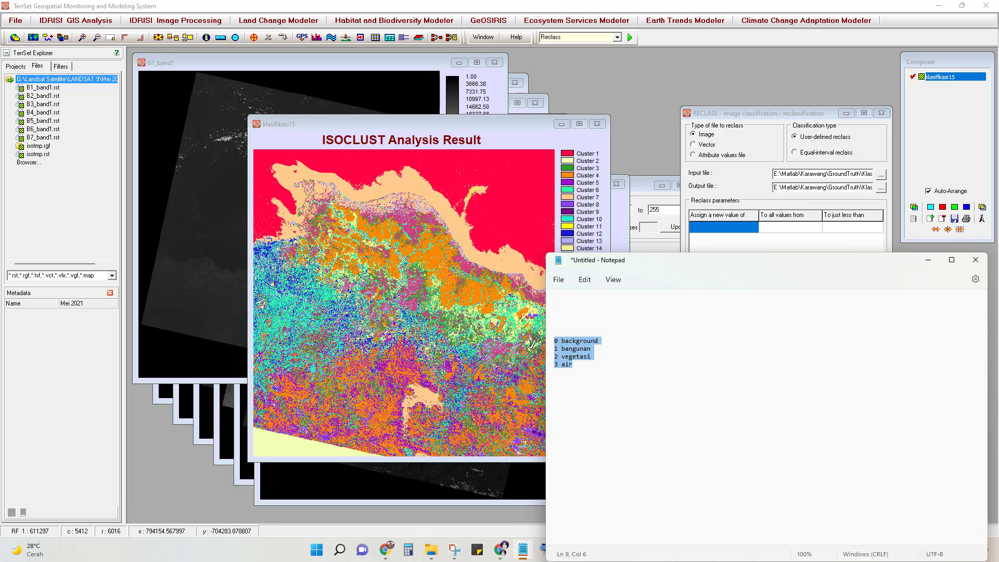
click(564, 295)
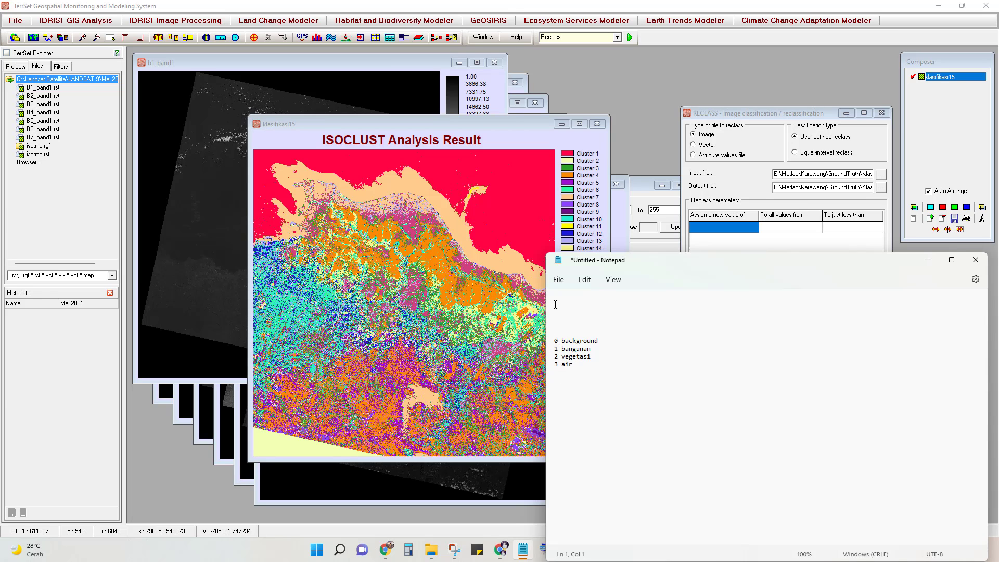
Step: Uncover the cluster legend, check cluster 1 on the full map, and write its air rule "3 1 2" on the first Notepad line
drag(630, 266, 677, 262)
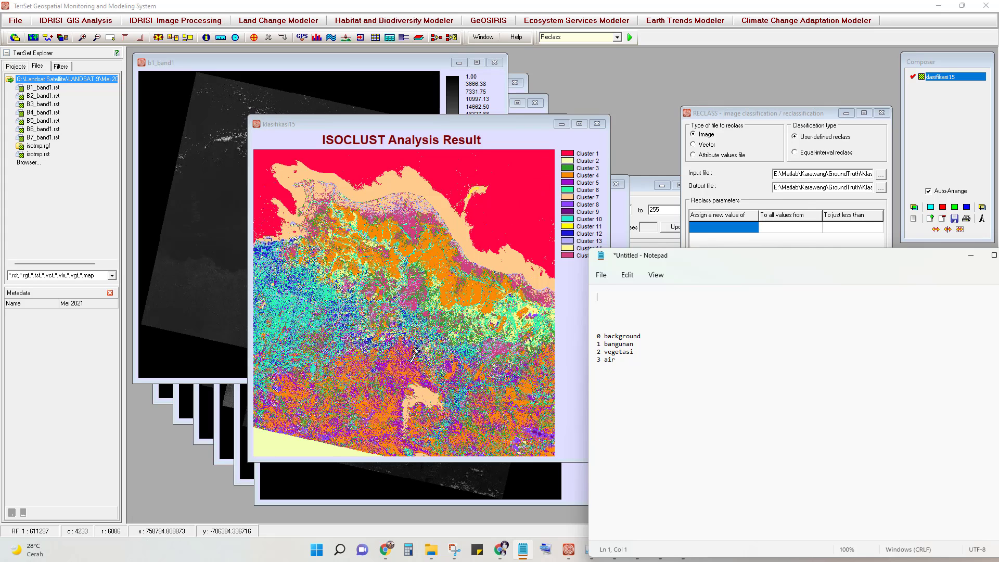
click(568, 154)
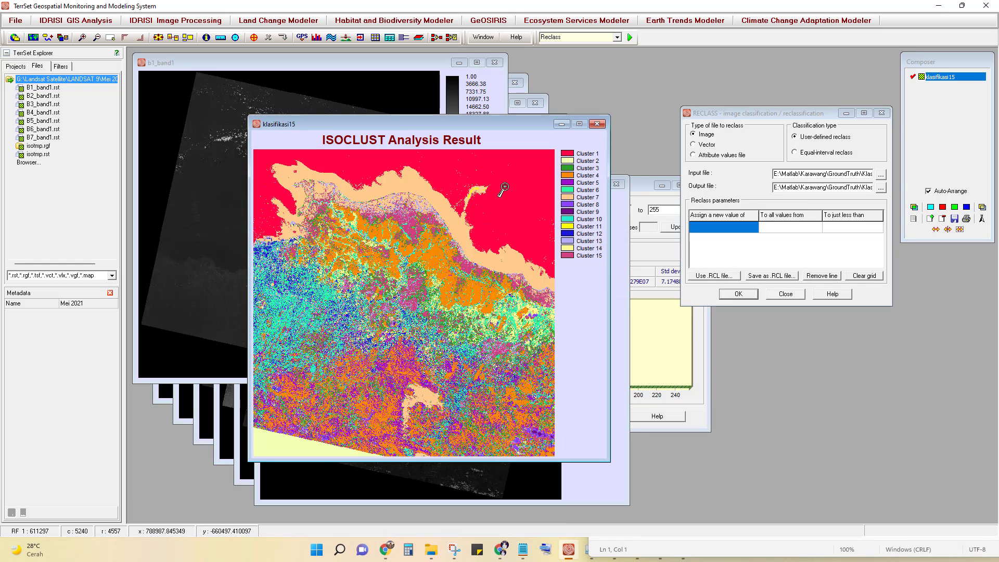
scroll(493, 208, down, 1)
scroll(493, 208, down, 1)
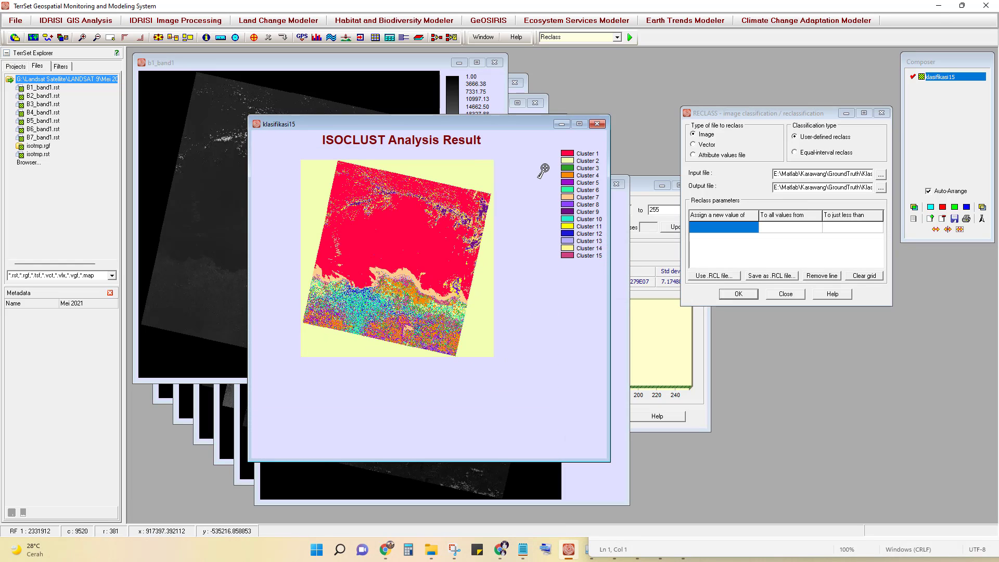
click(567, 154)
key(alt+Tab)
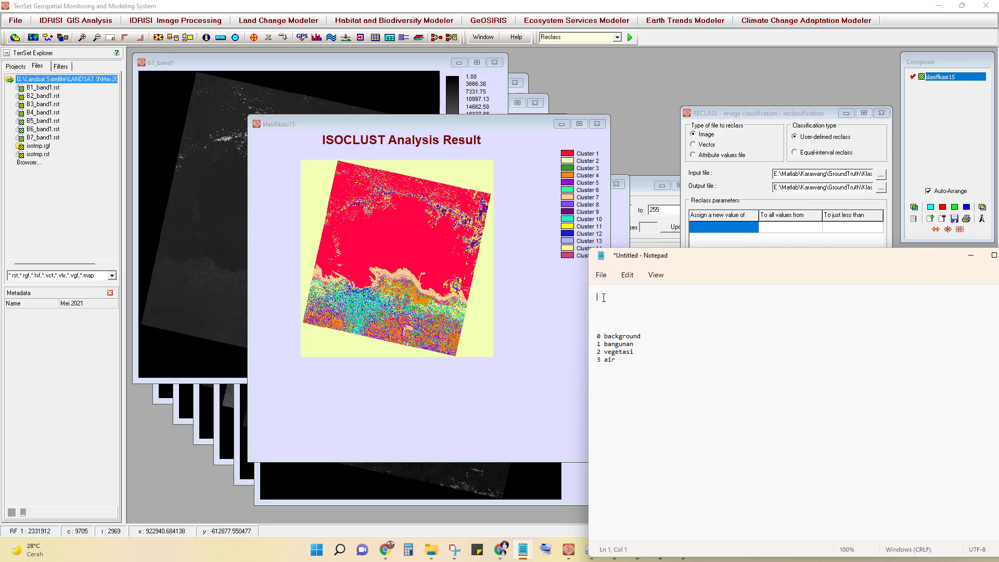
drag(597, 358, 602, 359)
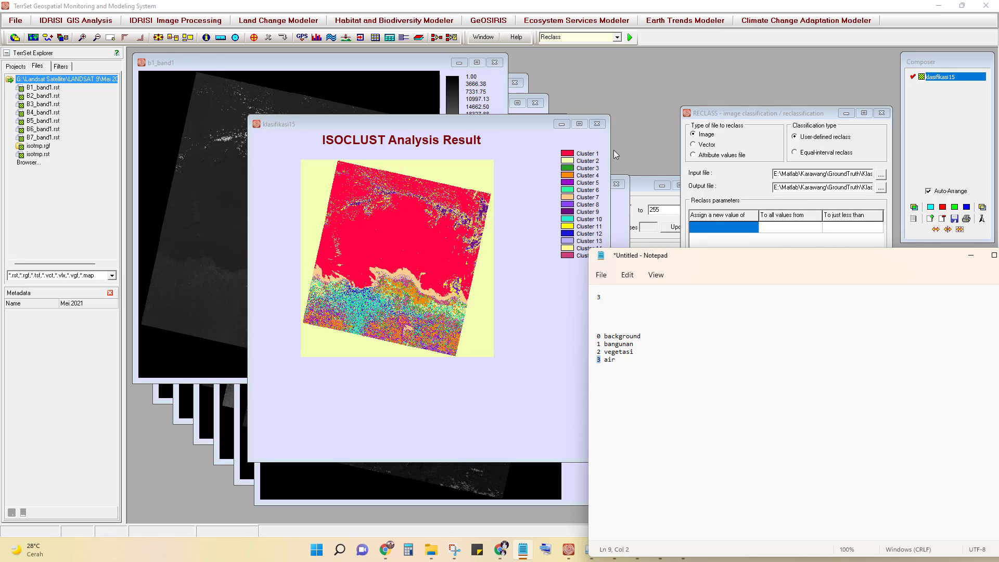
click(618, 298)
text(1 2)
key(Return)
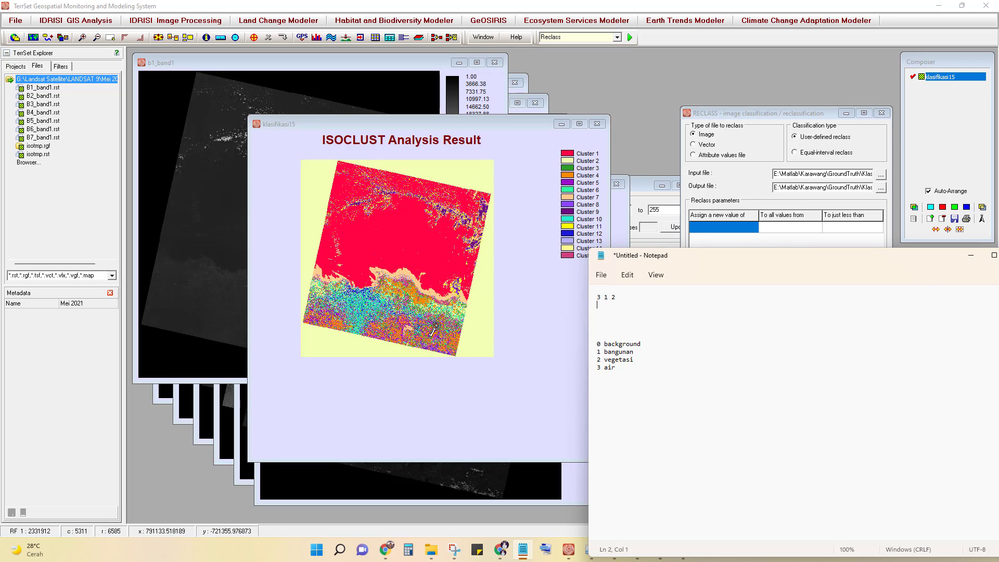
Step: Highlight cluster 2 on the map and write its background rule "0 2 3" on the second Notepad line
click(568, 163)
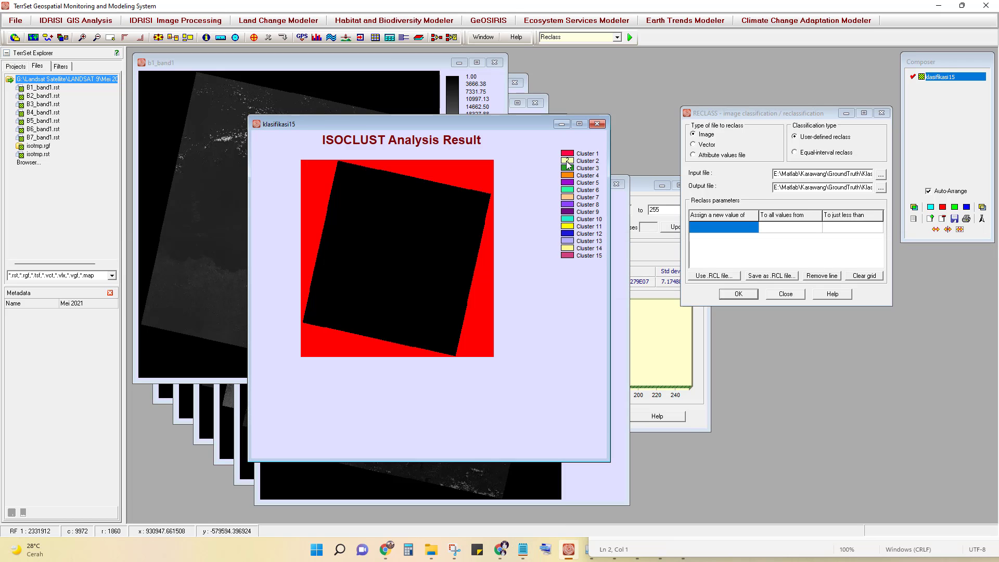
click(567, 163)
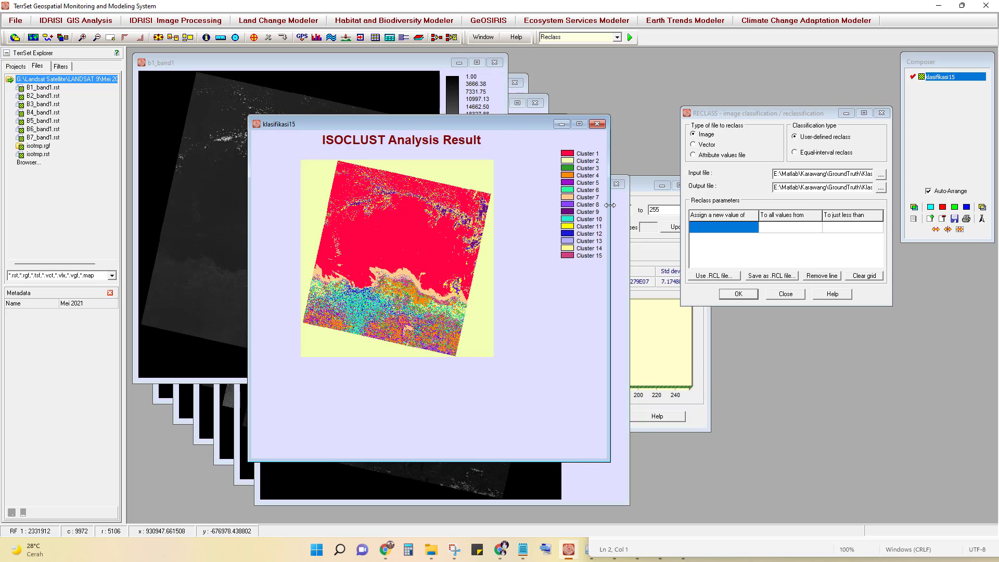
key(alt+Tab)
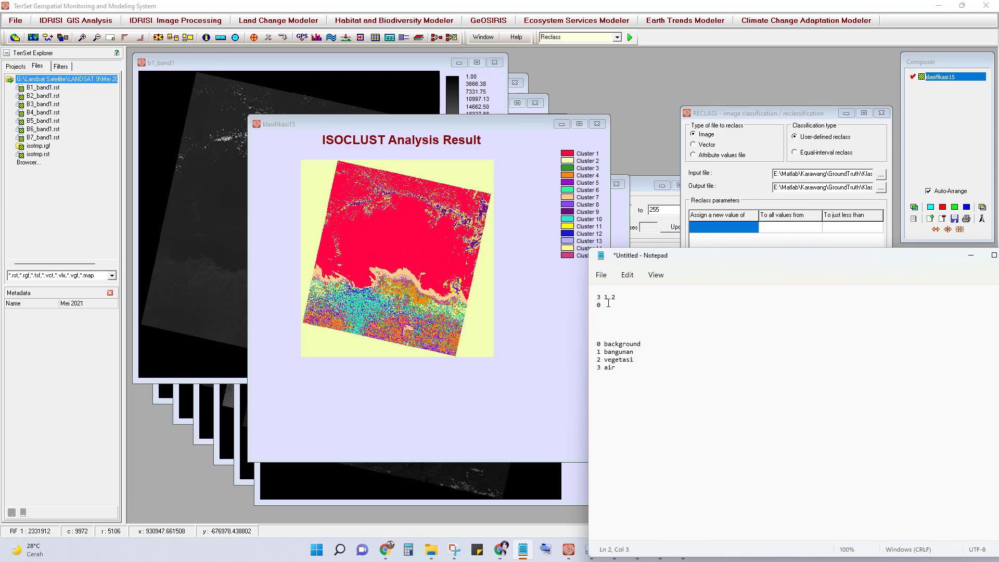
text(3)
key(Return)
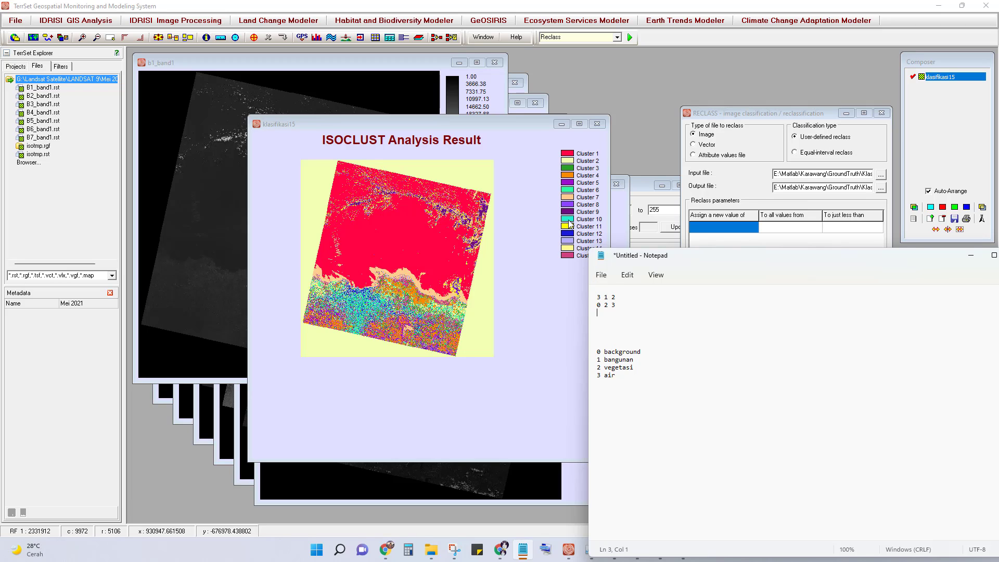
Step: Examine where cluster 3 lies on the klasifikasi15 map at several scales, including around the river, to judge its land cover class
click(569, 169)
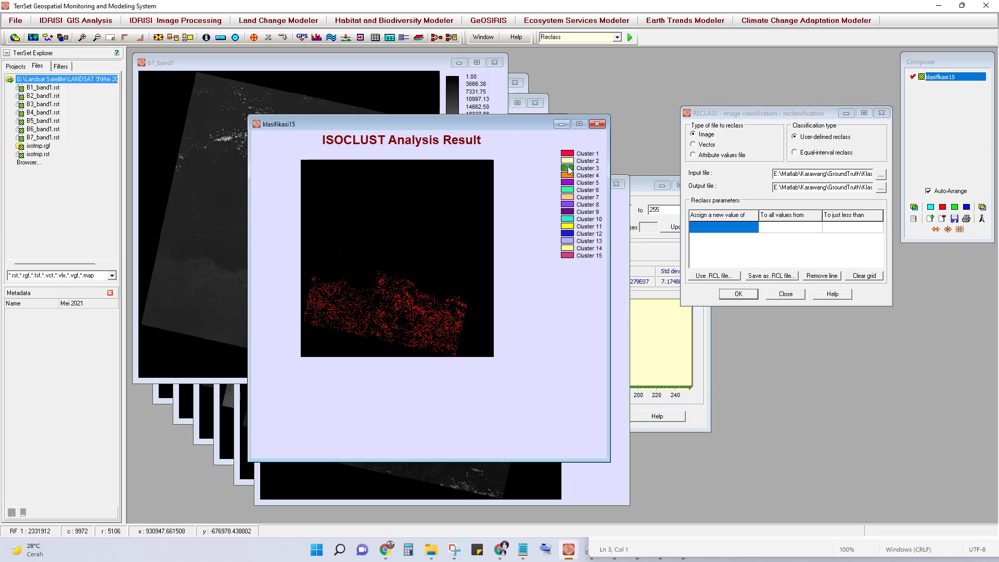
scroll(397, 316, up, 9)
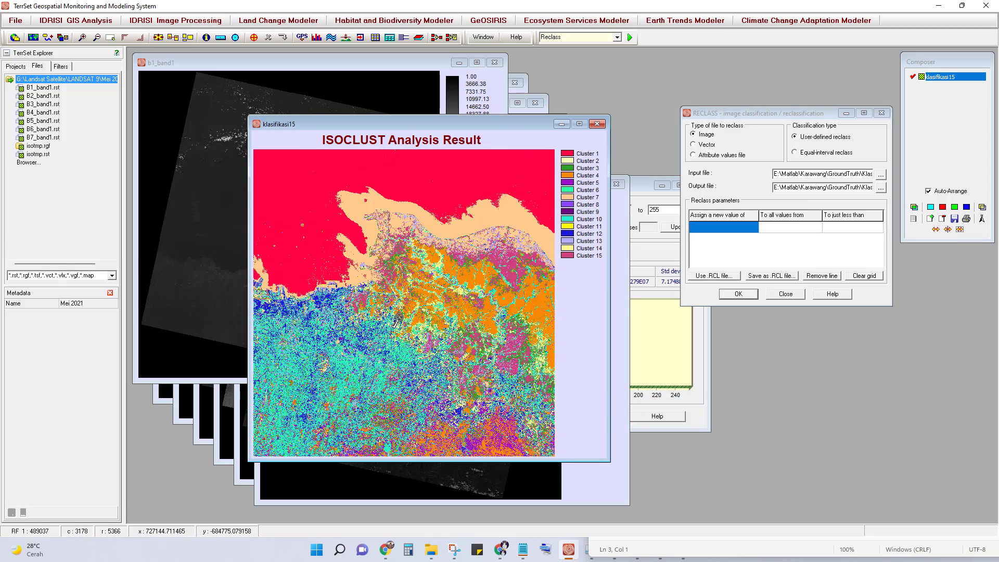
scroll(397, 316, up, 5)
click(568, 168)
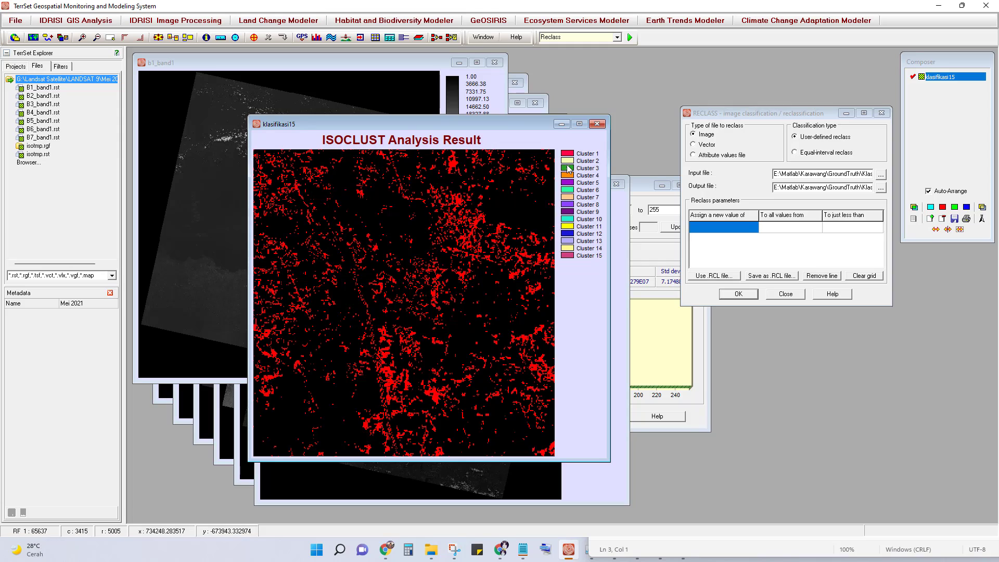
scroll(348, 245, down, 2)
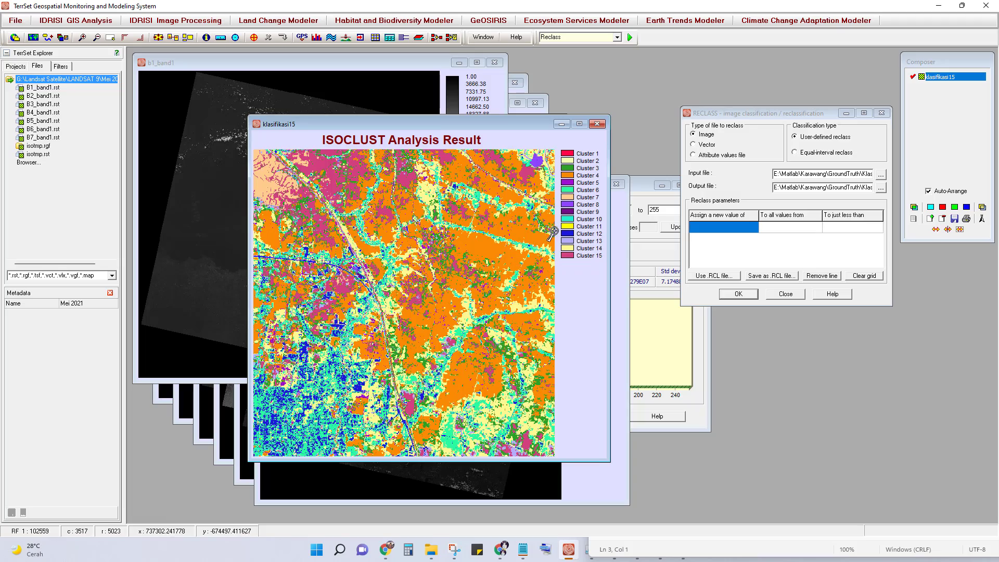
click(568, 169)
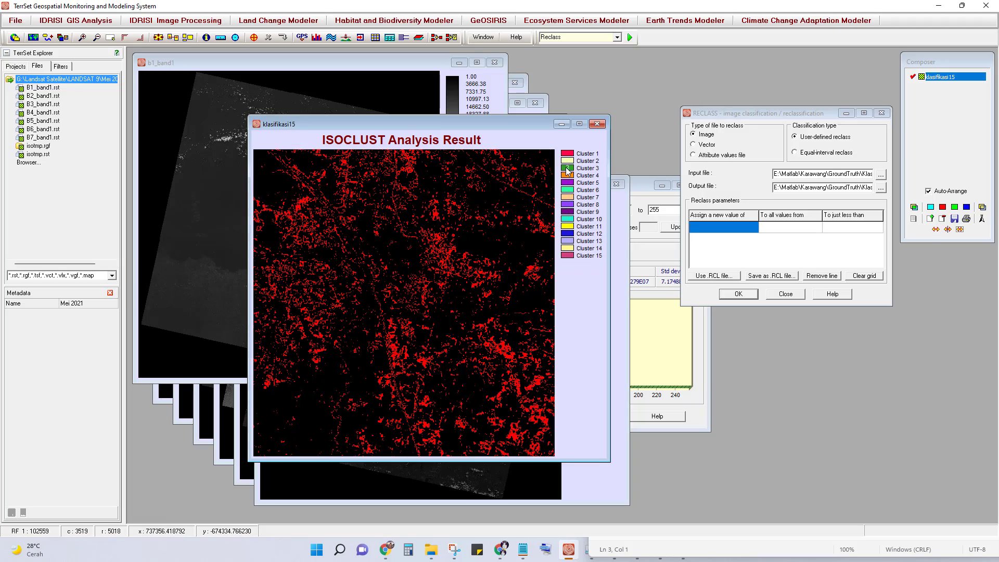
scroll(385, 206, down, 3)
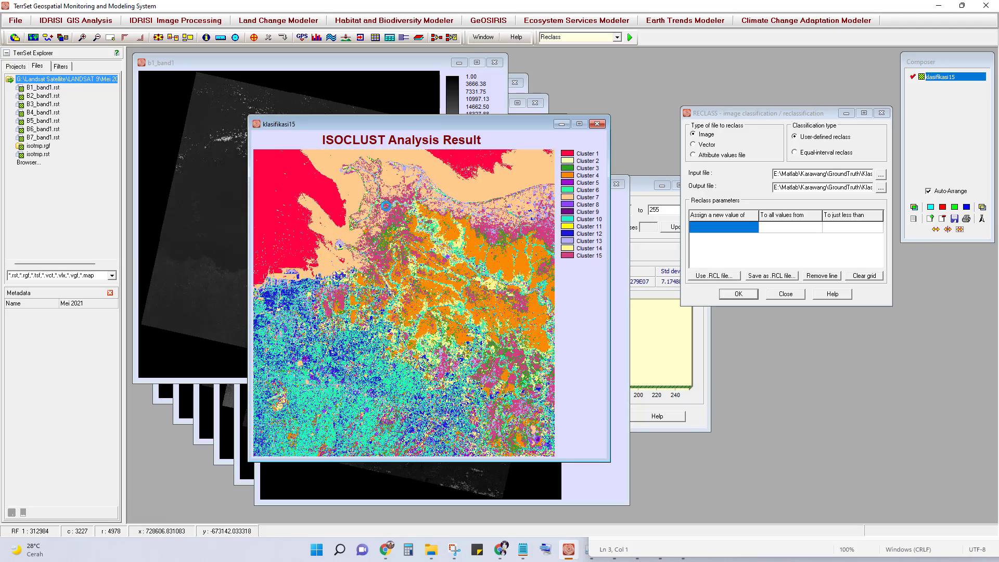
scroll(427, 200, up, 5)
scroll(443, 200, down, 5)
scroll(450, 200, up, 3)
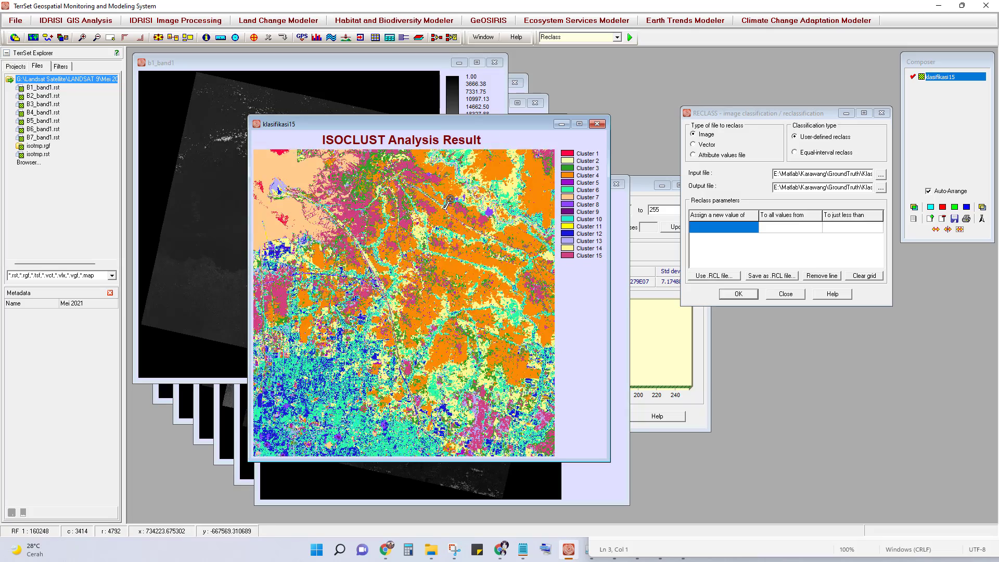
scroll(450, 199, down, 1)
scroll(463, 180, down, 2)
scroll(383, 323, up, 3)
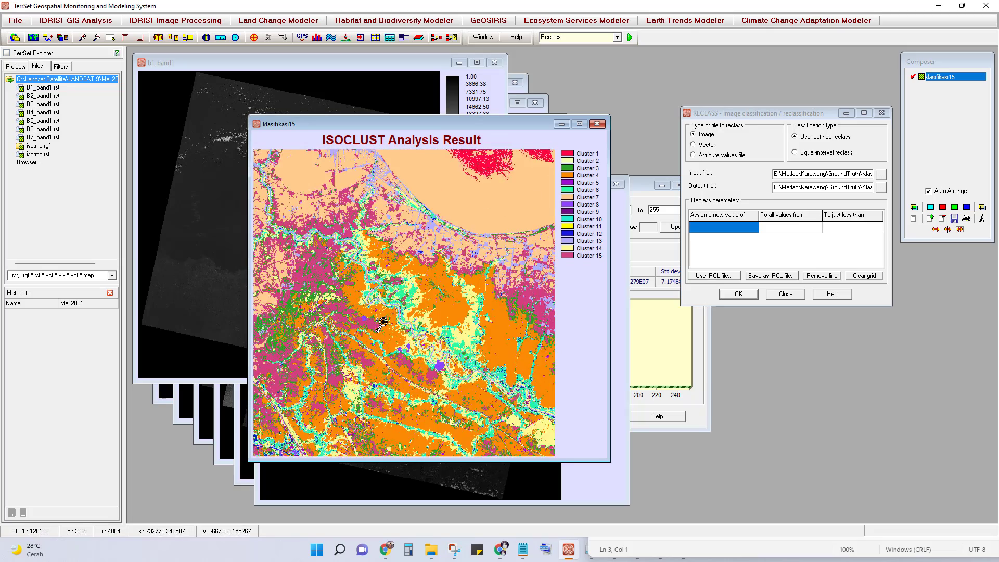
scroll(383, 323, up, 4)
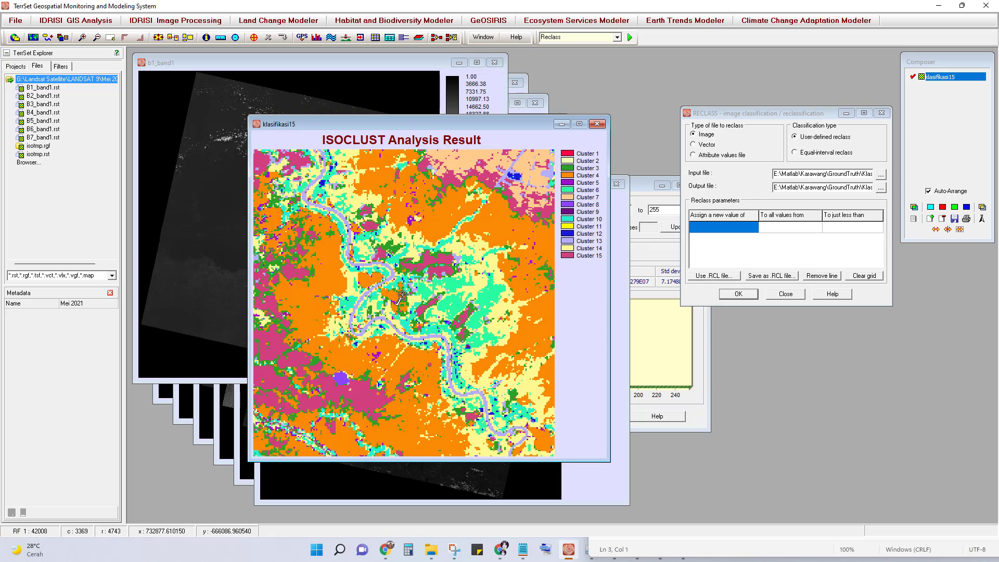
scroll(402, 295, up, 2)
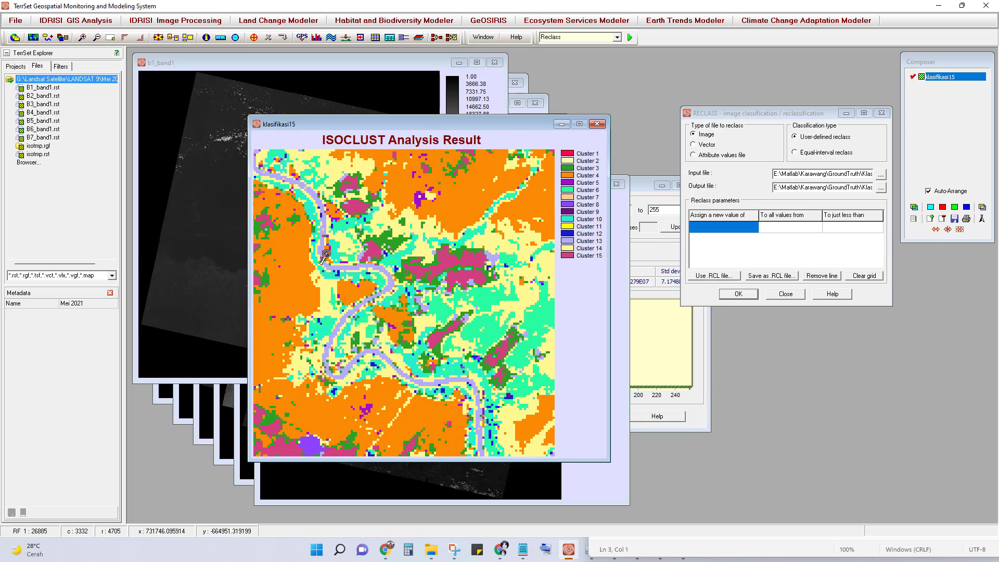
click(568, 169)
scroll(394, 339, down, 2)
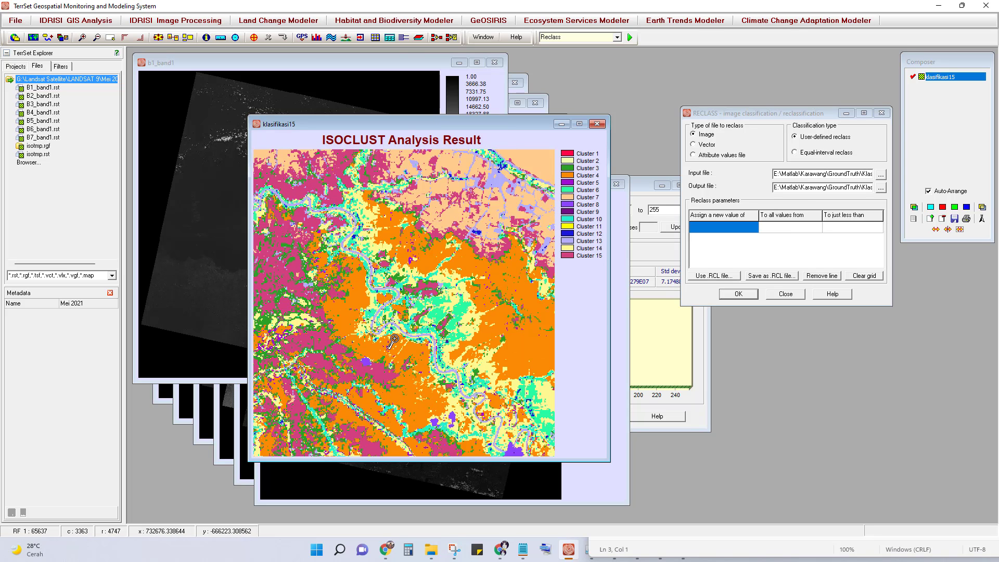
click(571, 171)
scroll(274, 291, down, 6)
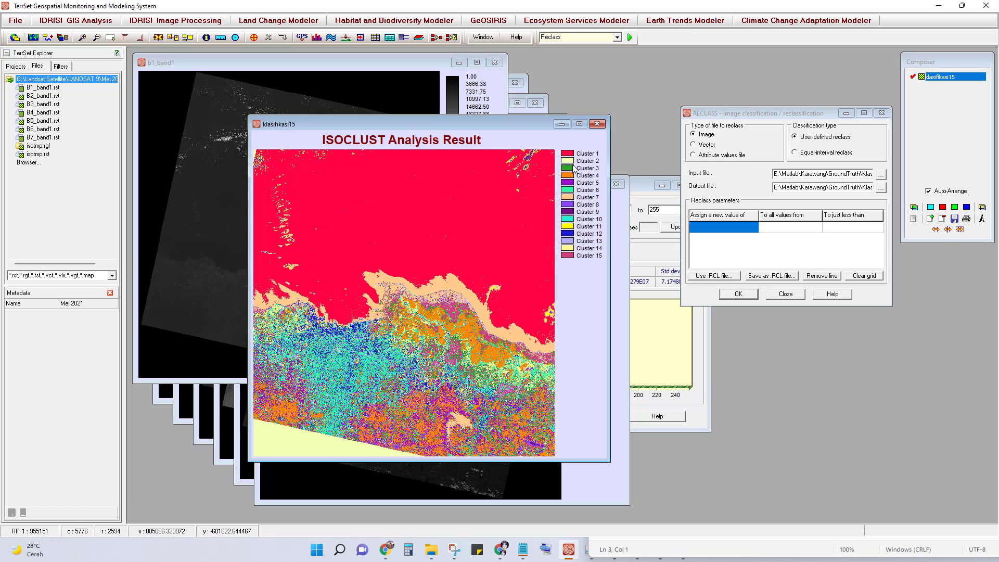
click(571, 171)
click(569, 171)
Step: Write the vegetasi rule "2 3 4" for cluster 3 on the third line of the Notepad document
key(alt+Tab)
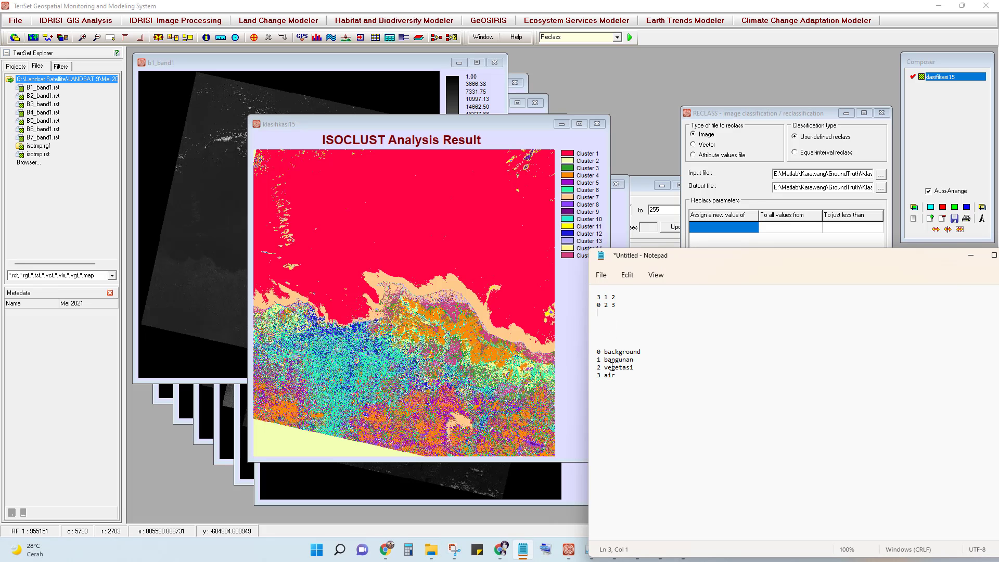
double_click(600, 367)
click(604, 313)
text(2 3 4)
key(Return)
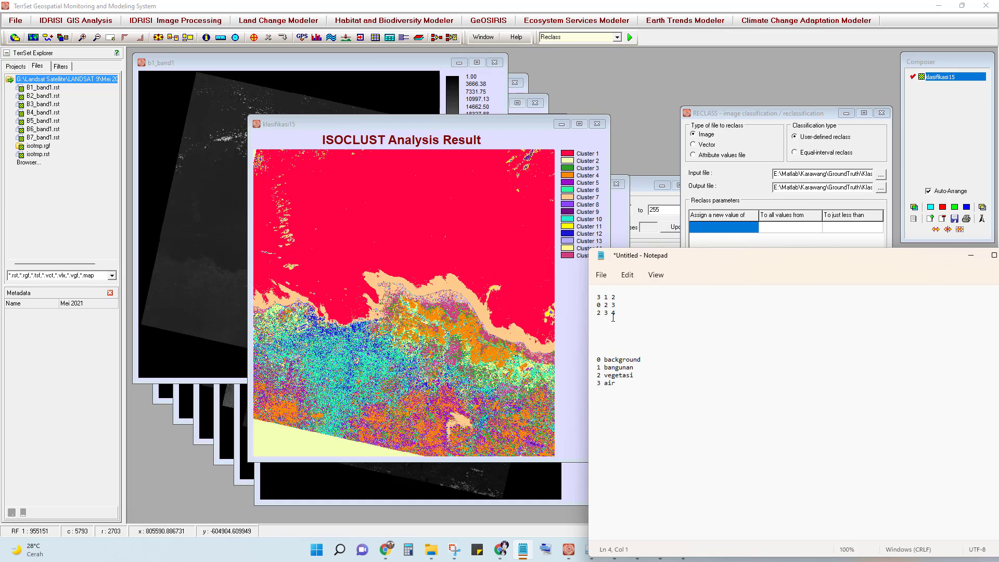
Step: Highlight cluster 4 on the map and write its vegetasi rule "2 4 5" on the fourth line of the Notepad document
click(573, 177)
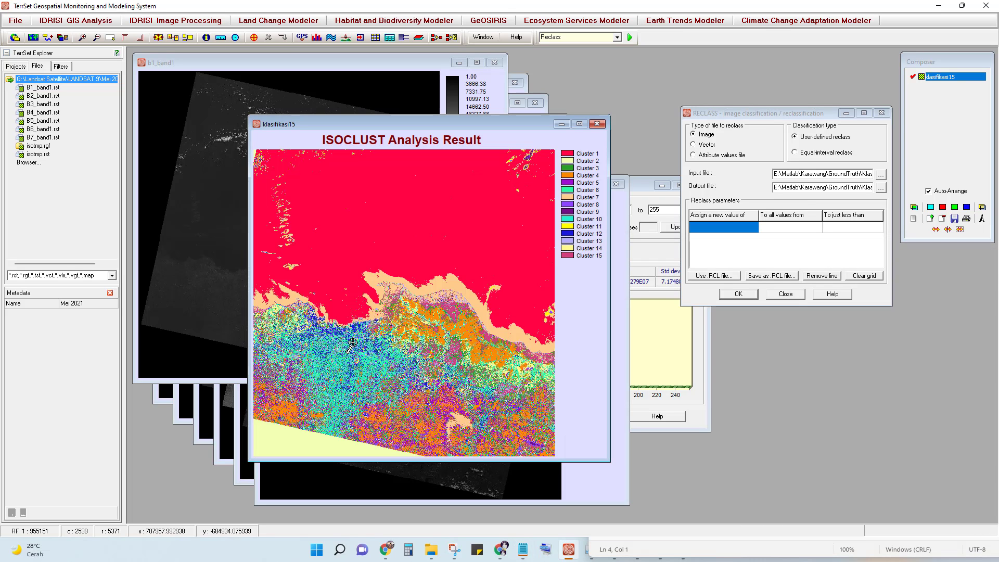
click(568, 177)
key(super+Tab)
key(Return)
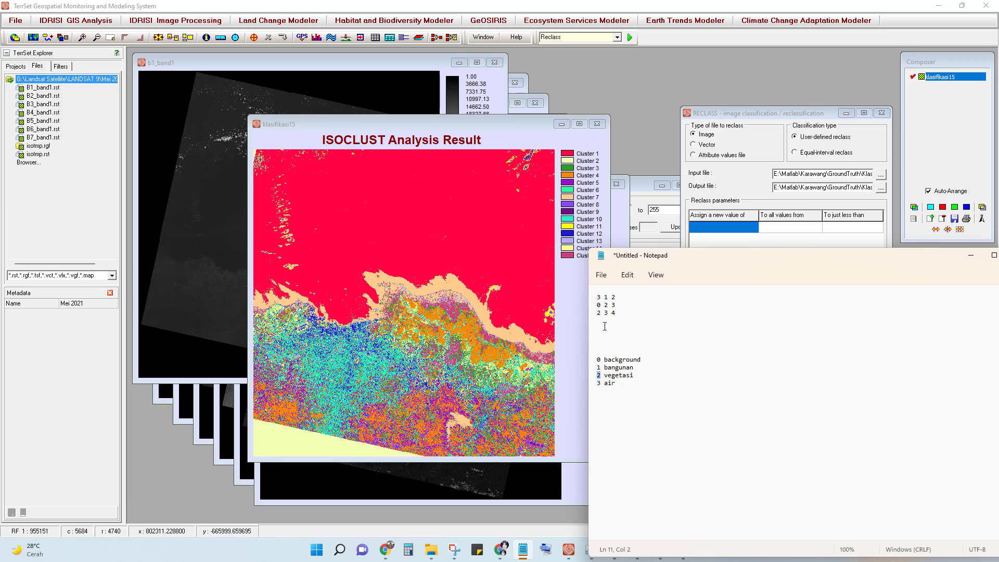
click(606, 320)
key(Return)
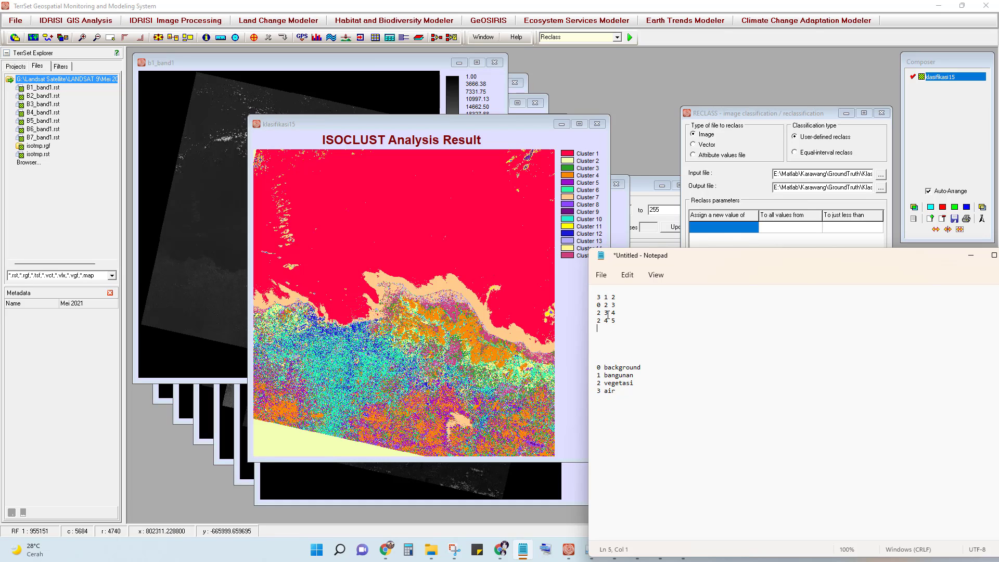
click(607, 311)
click(622, 320)
key(Return)
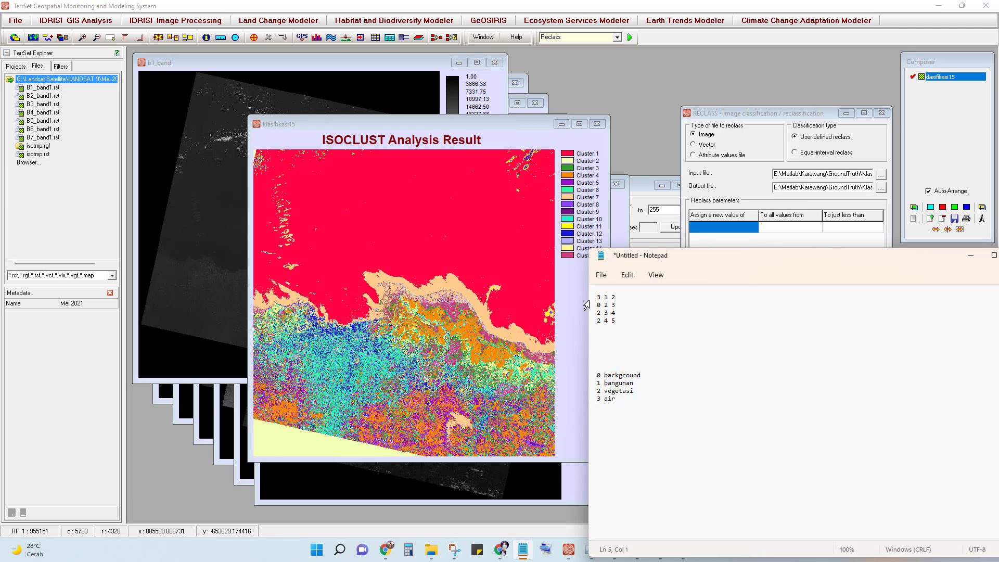
Step: Highlight cluster 5 on the map and write its vegetasi rule "2 5 6" on the fifth Notepad line
click(571, 184)
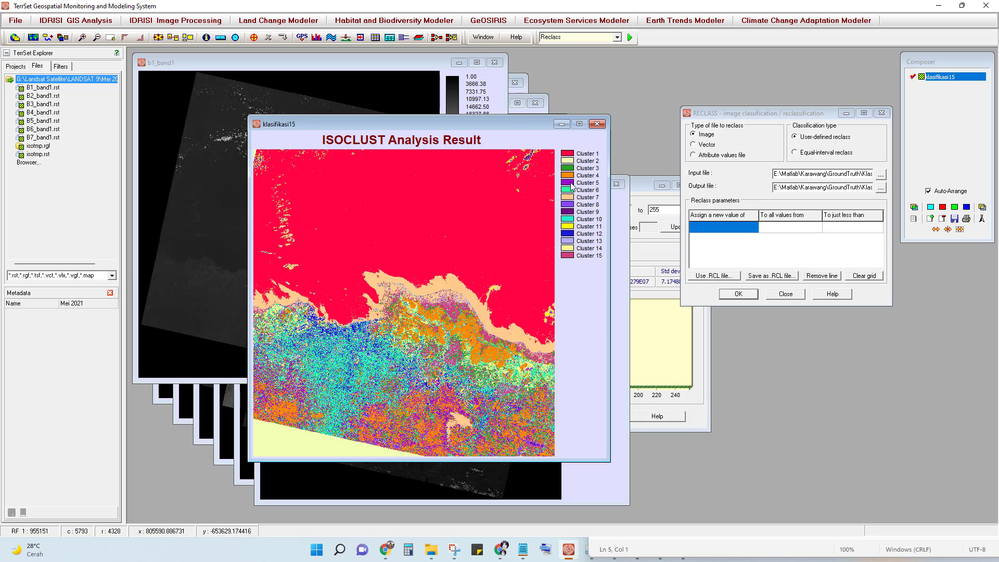
click(572, 184)
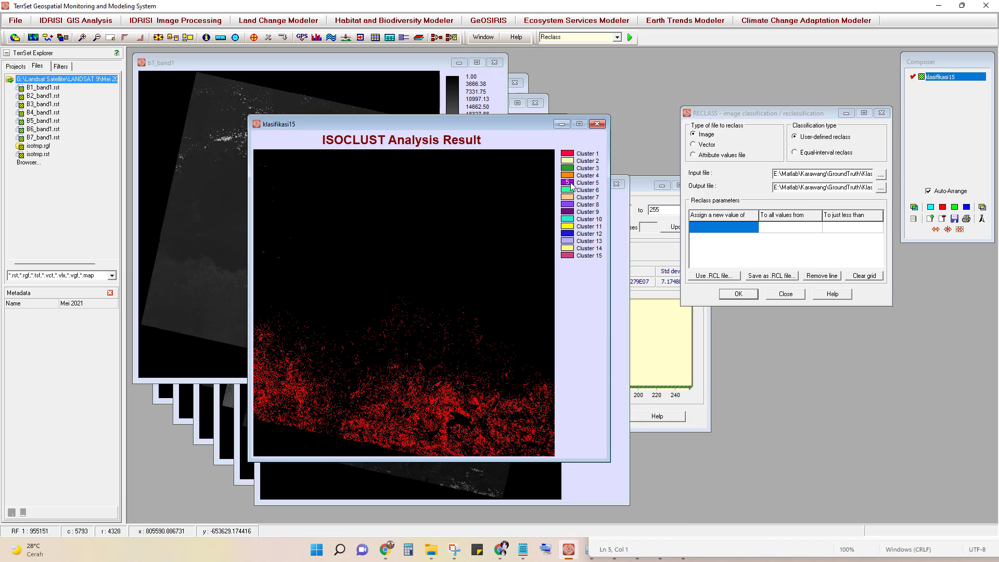
click(572, 184)
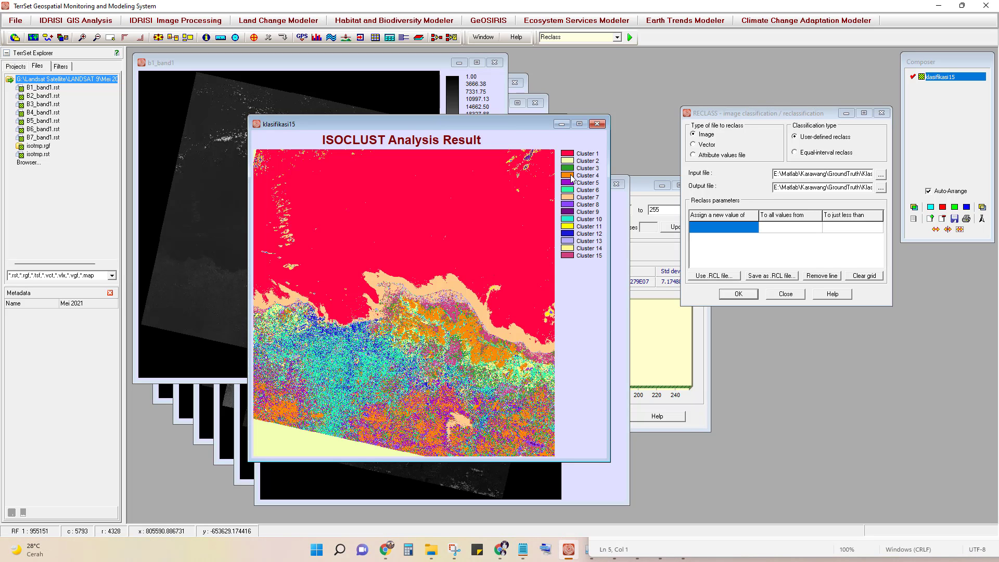
click(571, 186)
key(alt+Tab)
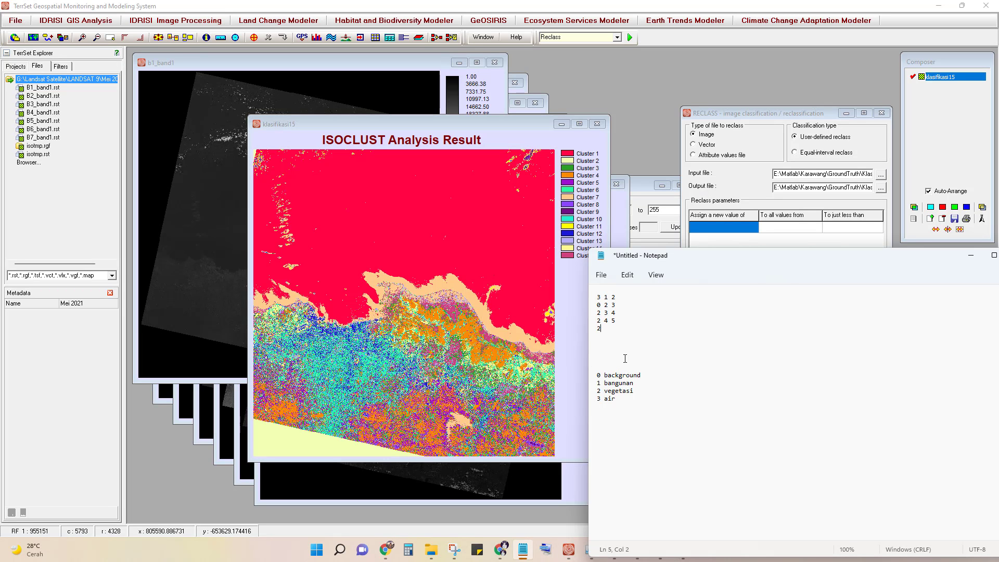
text(2 5 6)
click(628, 330)
key(Return)
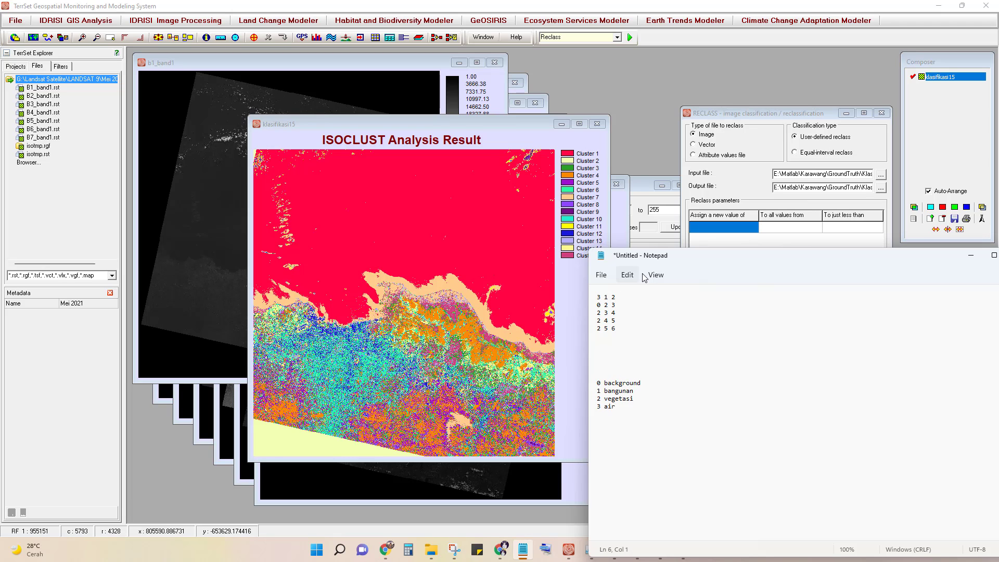
Step: Check cluster 6 on the map and write its bangunan rule "1 6 7" on the sixth Notepad line
click(570, 194)
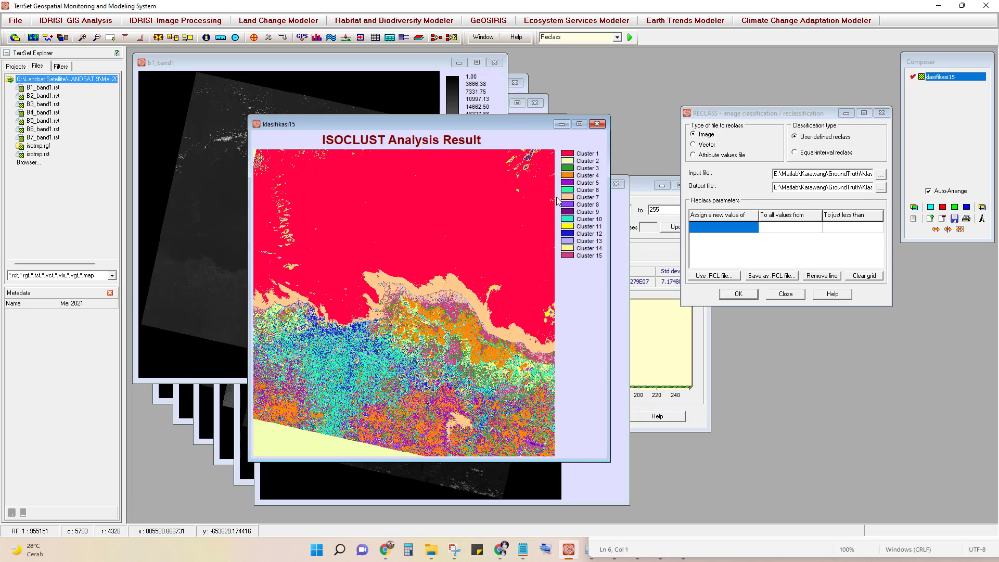
key(alt+Tab)
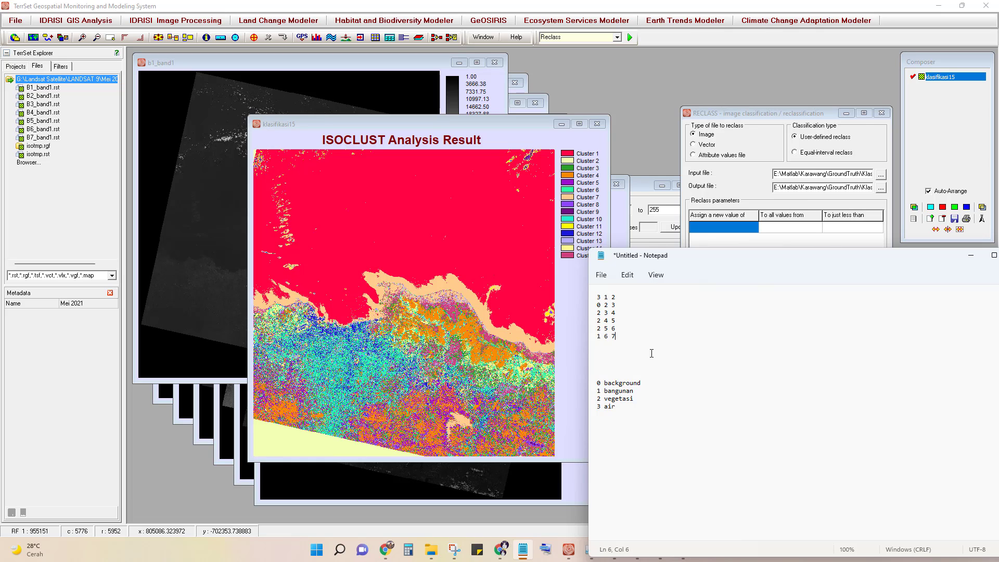
text(6 7)
key(Return)
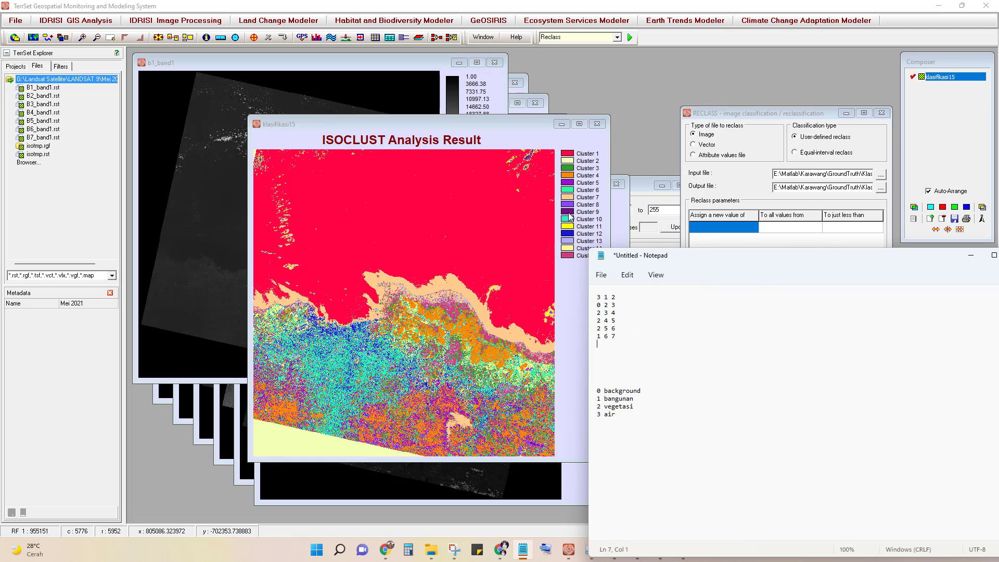
Step: Compare clusters 6 and 7 on the map and write the air rule "3 7 8" for cluster 7 on the seventh Notepad line
click(570, 197)
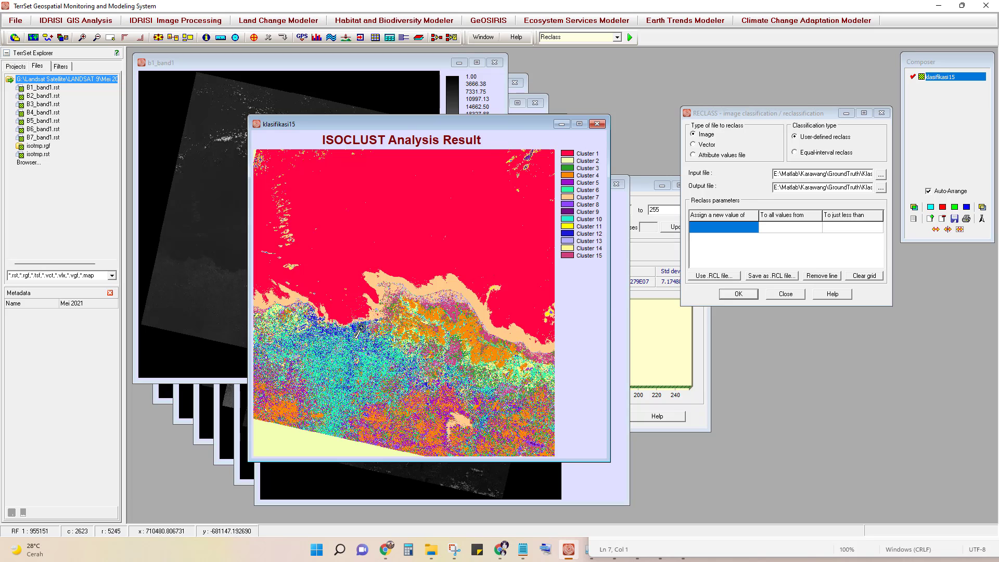
click(568, 190)
key(alt+Tab)
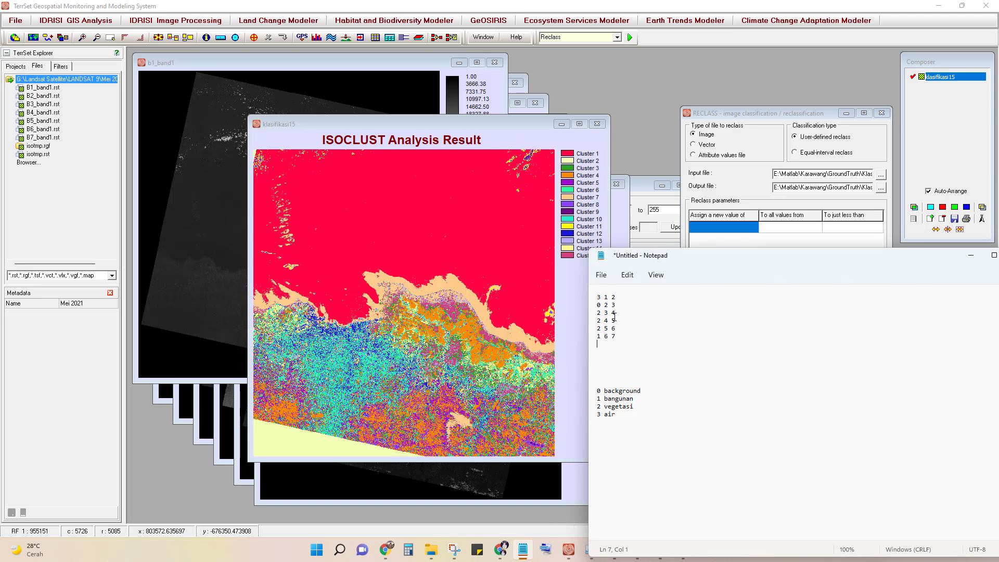
click(568, 199)
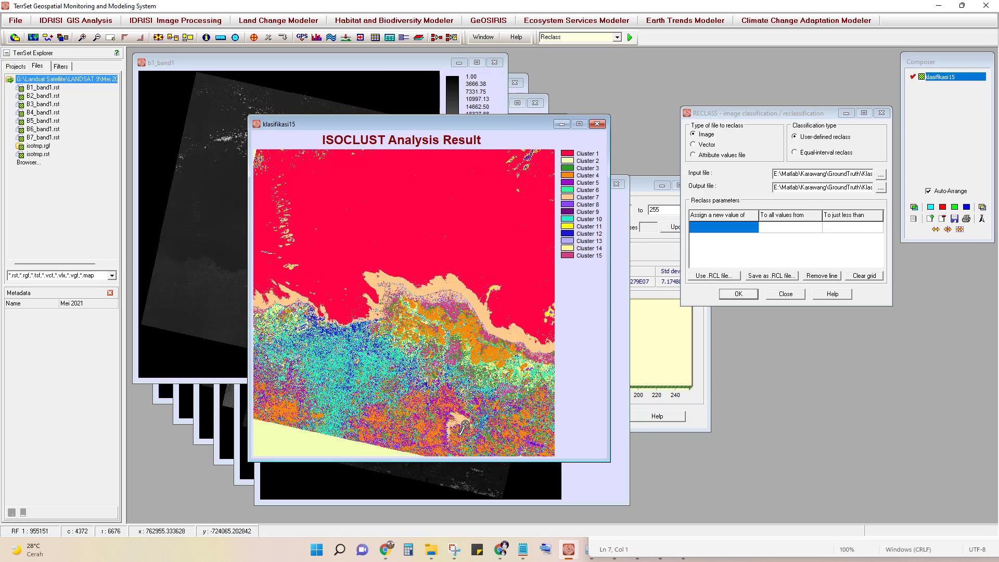
click(571, 198)
key(alt+Tab)
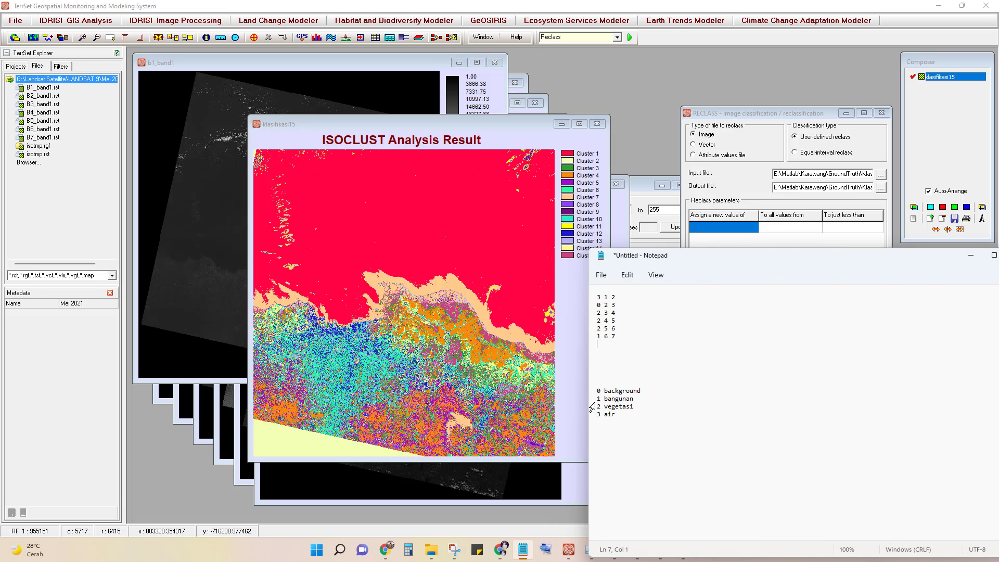
text(3 7 8)
key(Return)
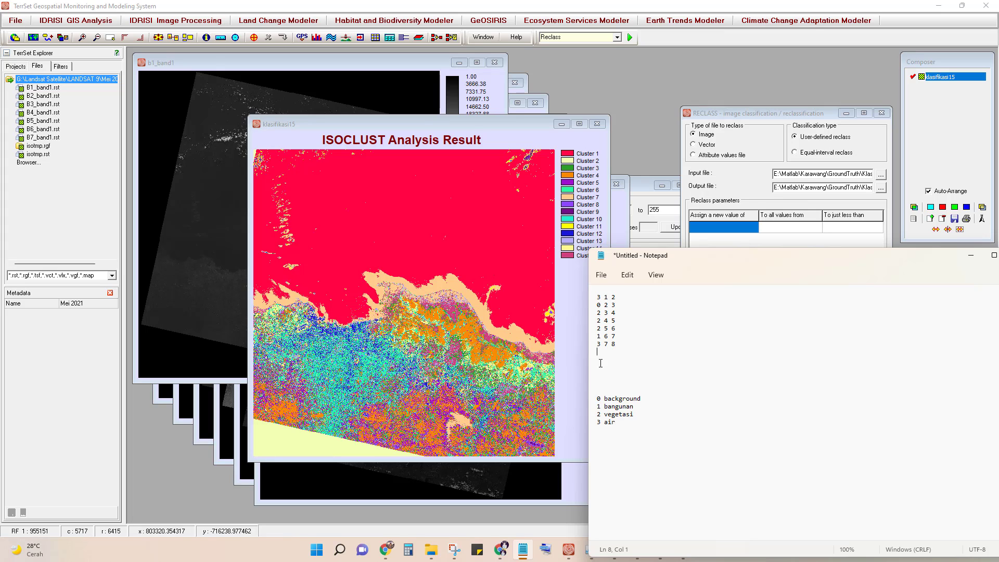
Step: Examine cluster 8 both near the coast and across the full map, and write its air rule "3 8 9" on the eighth Notepad line
click(568, 205)
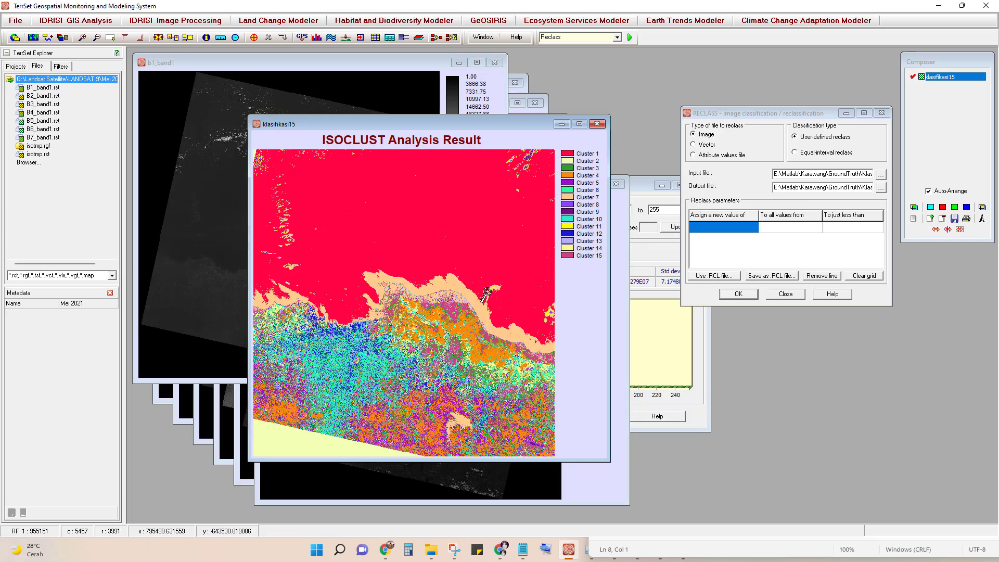
scroll(400, 347, up, 8)
scroll(401, 347, up, 1)
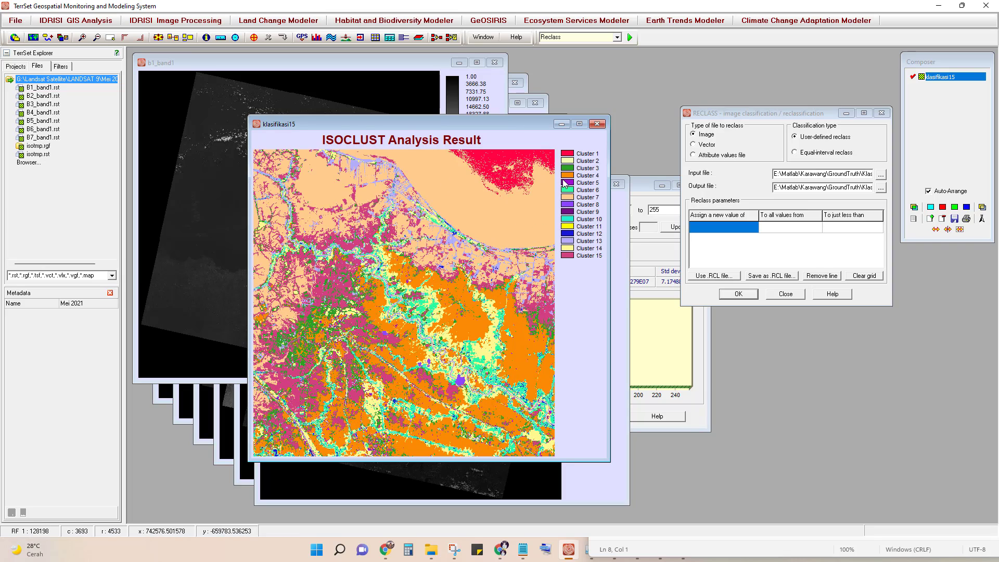
click(570, 207)
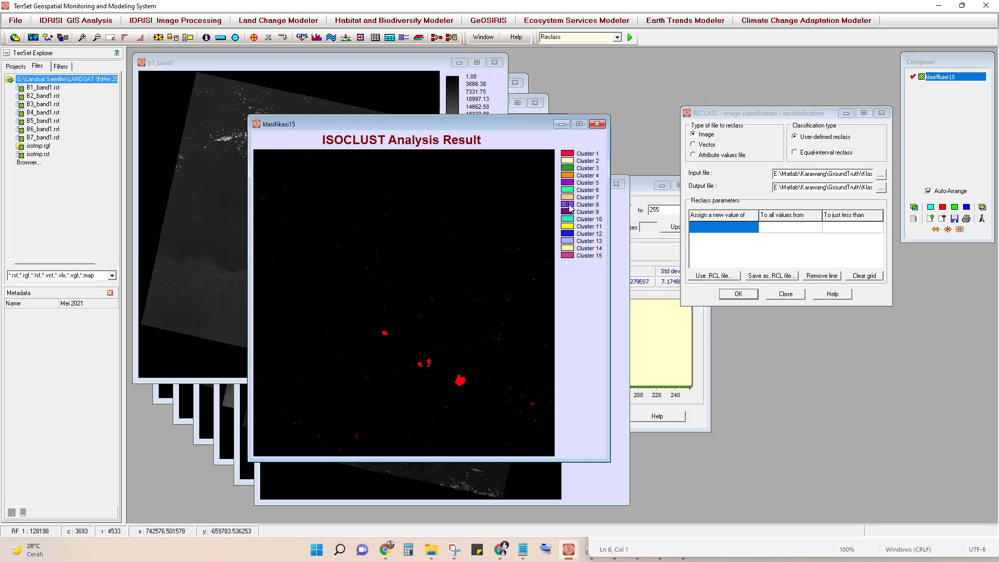
scroll(480, 259, down, 12)
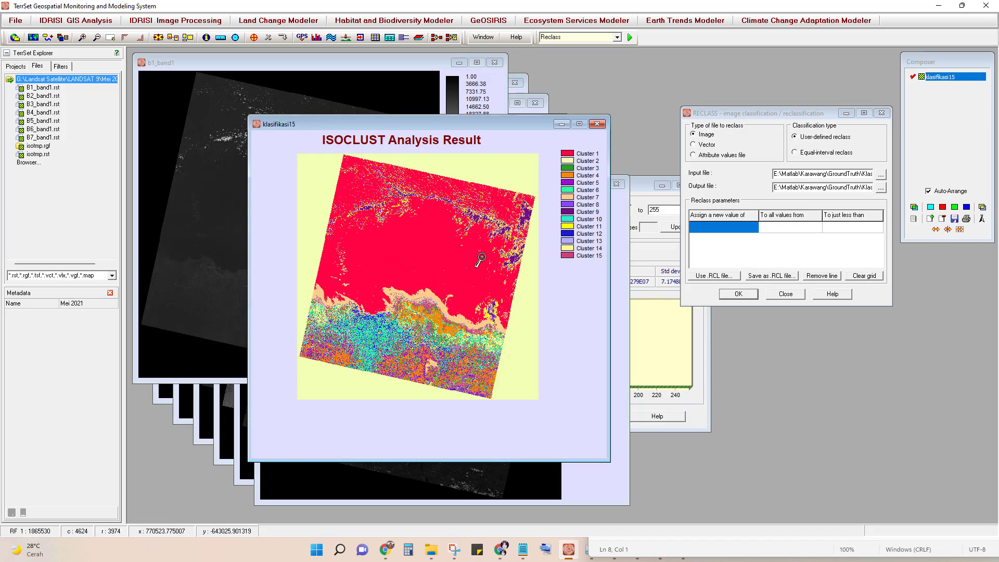
click(570, 206)
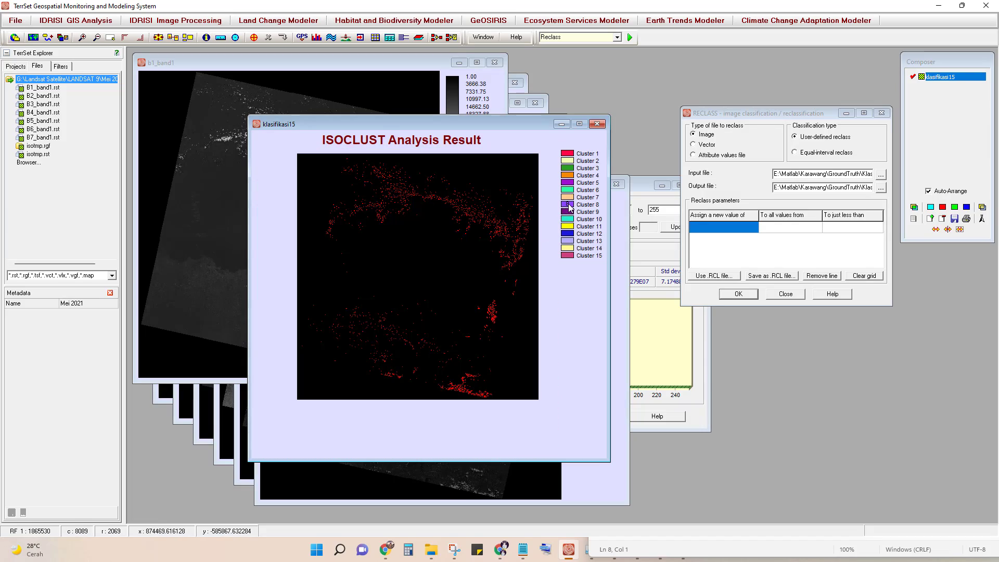
click(569, 207)
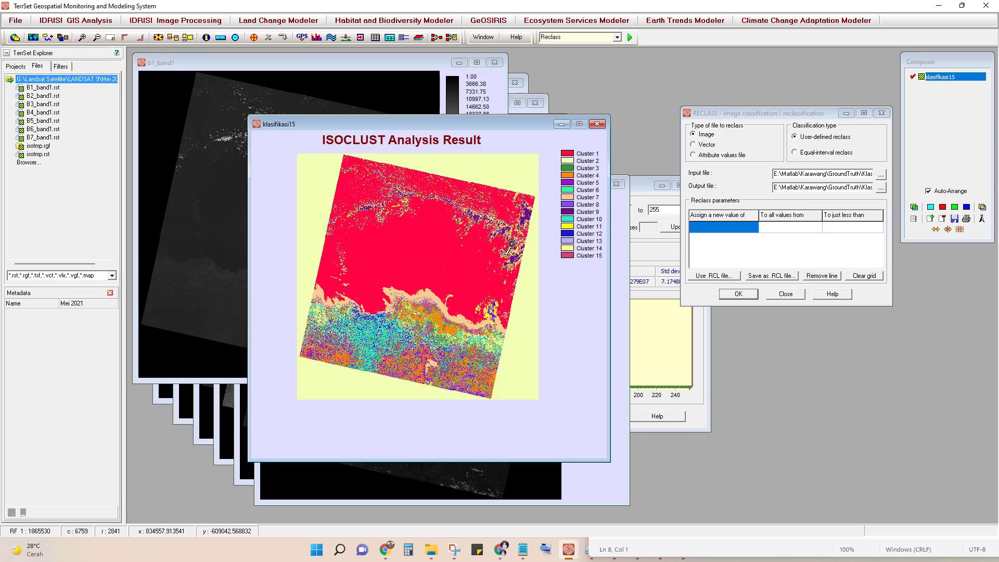
click(569, 207)
key(alt+Tab)
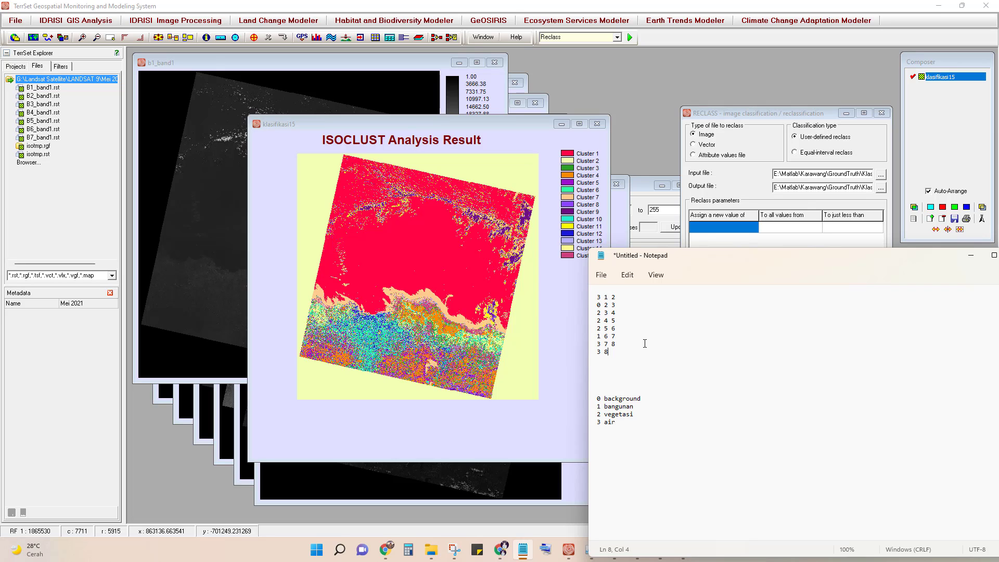
text(9)
Step: Check cluster 9 against the map and write its air rule "3 9 10" on the ninth Notepad line
click(561, 209)
click(522, 549)
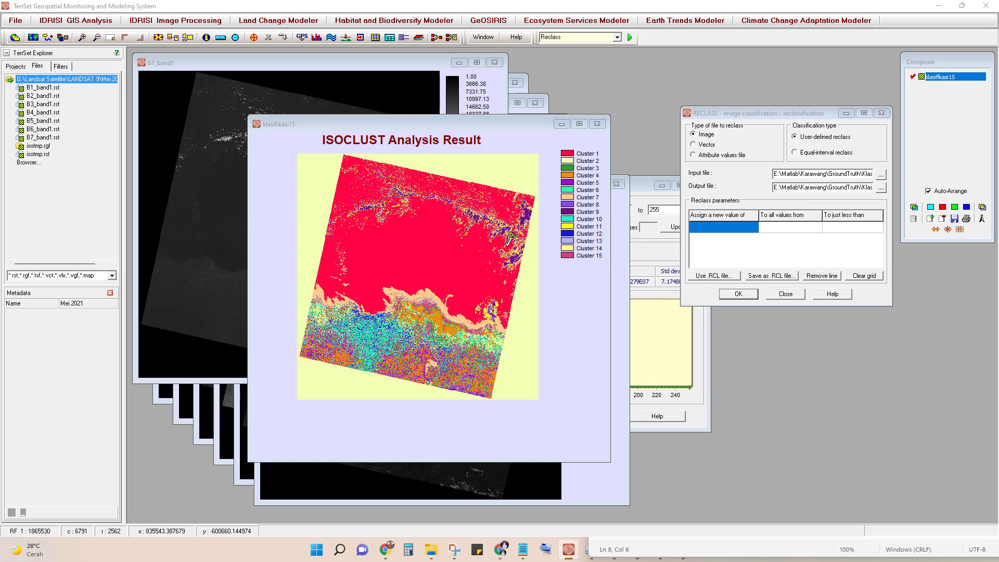
key(Return)
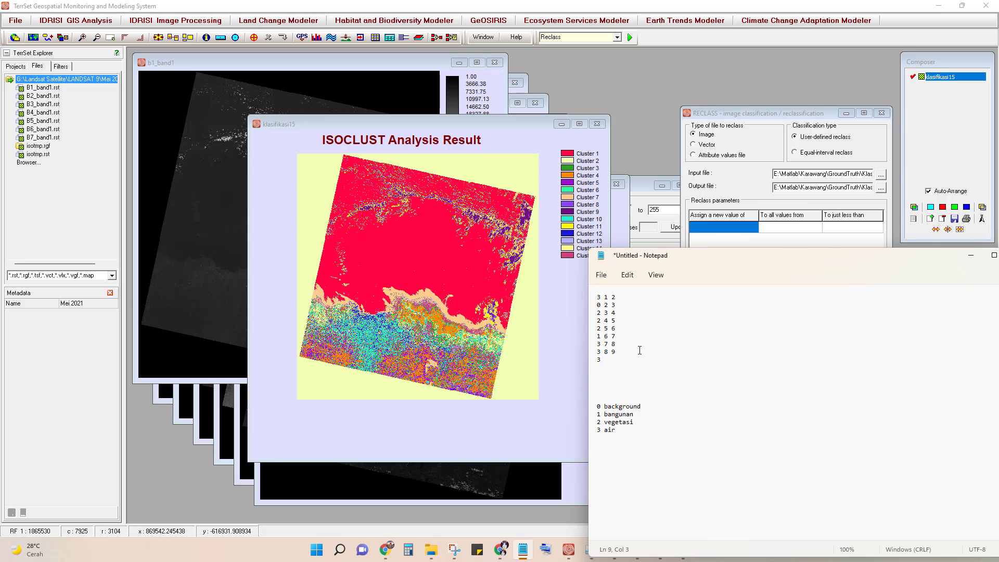
text(3 9 10)
key(Return)
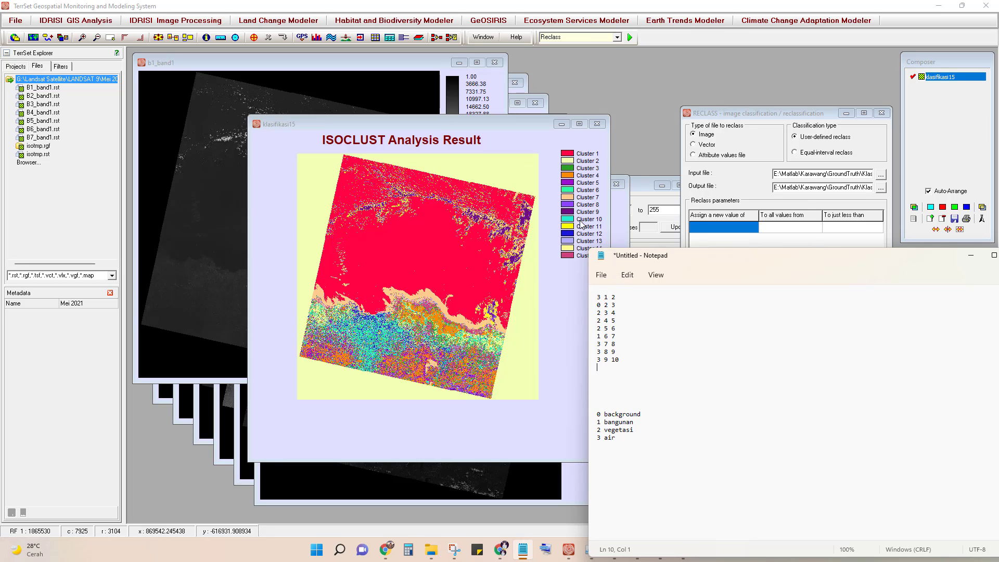
Step: Highlight cluster 10 on the full map and write its bangunan rule "1 10 11" on the tenth Notepad line
click(569, 221)
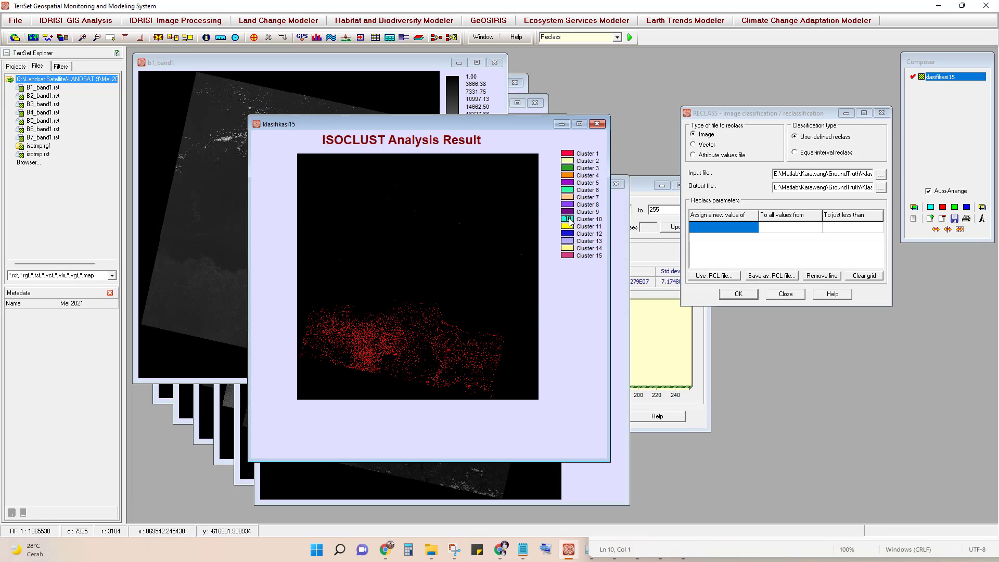
click(569, 221)
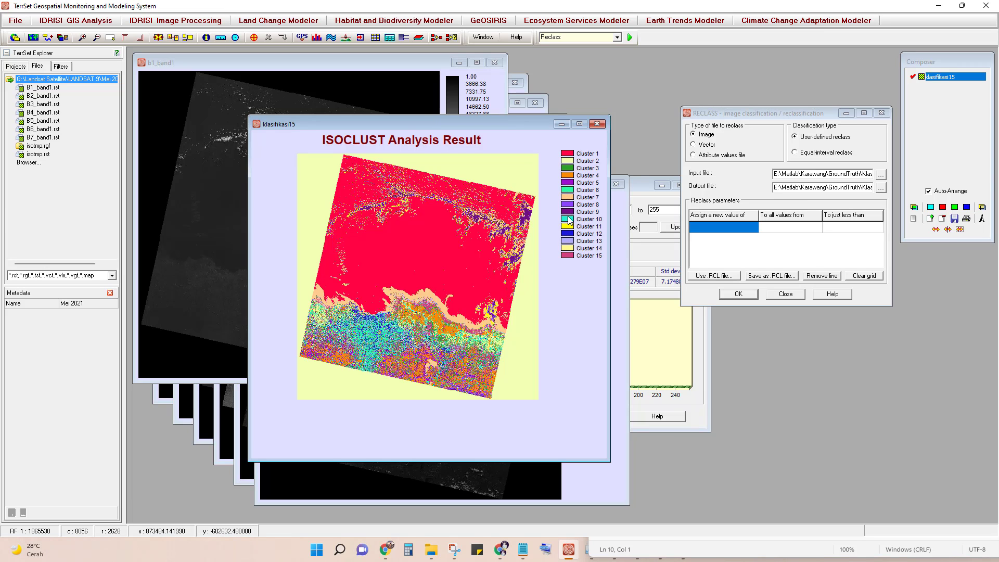
click(569, 221)
key(alt+Tab)
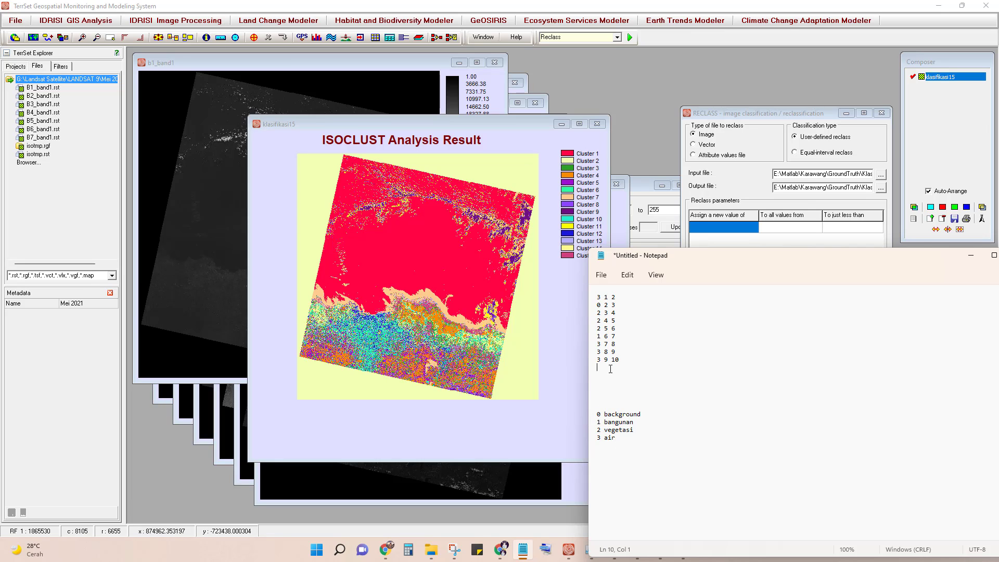
text(1 10 11)
key(Return)
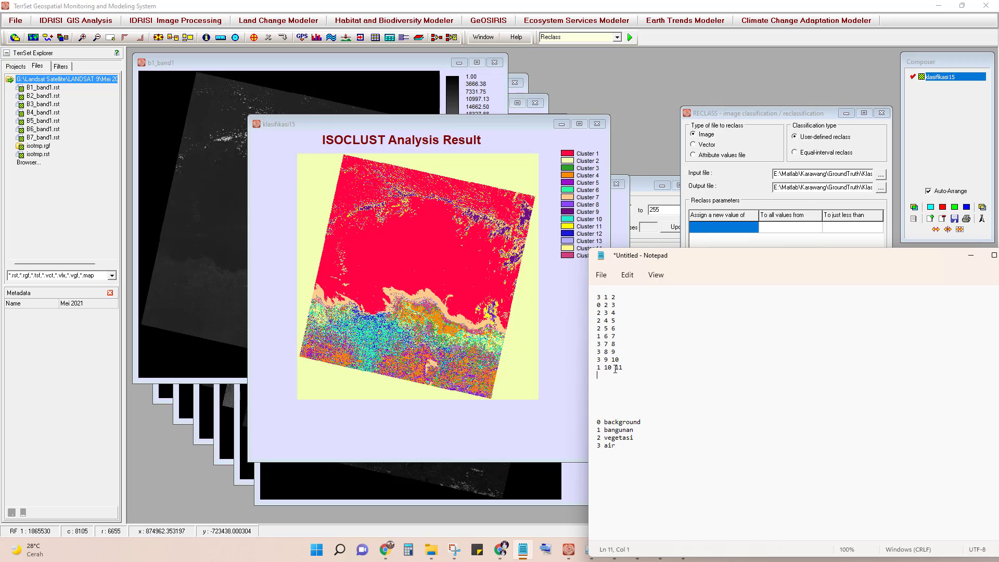
Step: Check cluster 11 on the map and write its air rule "3 11 12" on the eleventh Notepad line
click(568, 227)
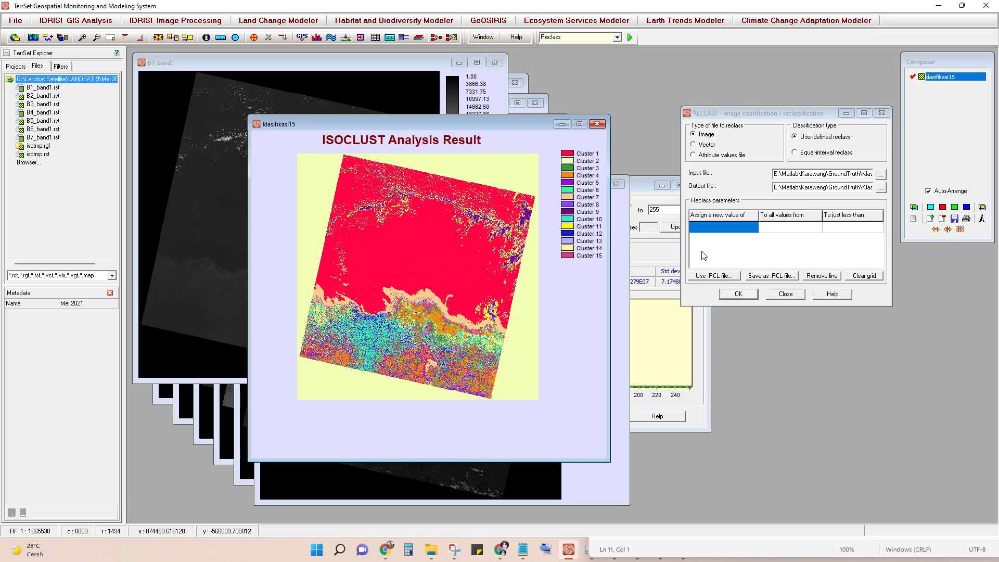
key(alt+Tab)
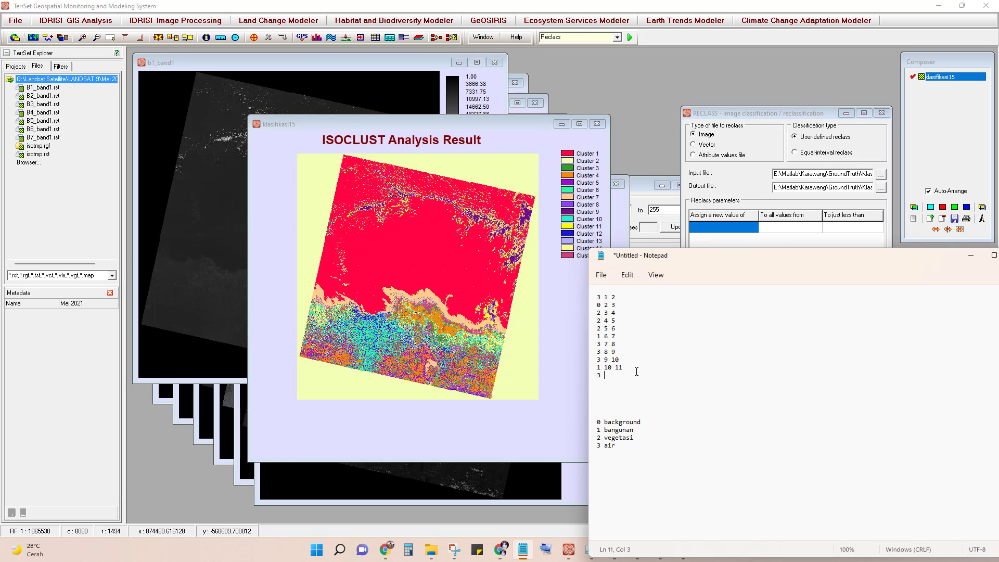
text(11 12)
key(Return)
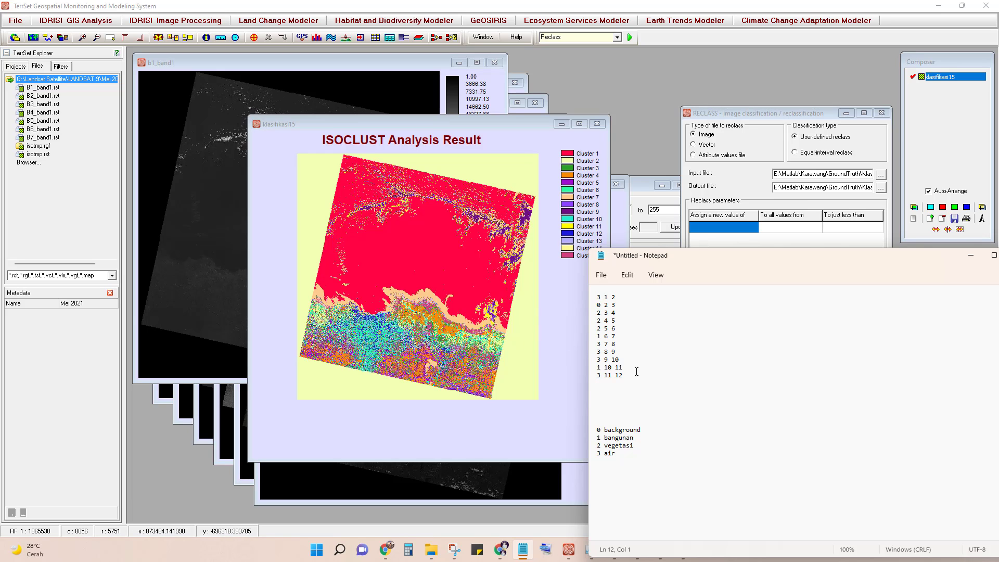
Step: Highlight cluster 12 on the full map and write its bangunan rule "1 12 13" on the twelfth Notepad line
click(567, 234)
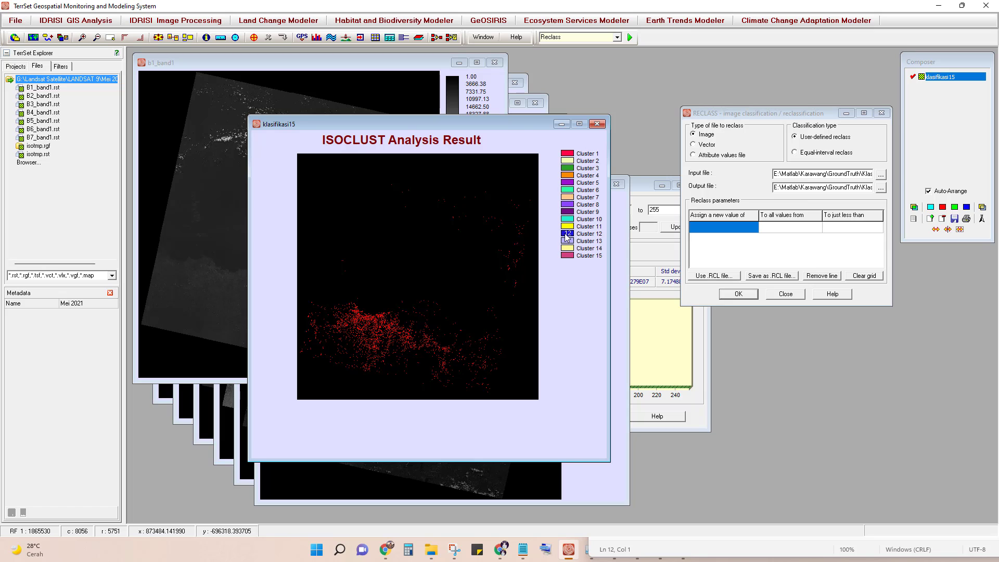
click(567, 237)
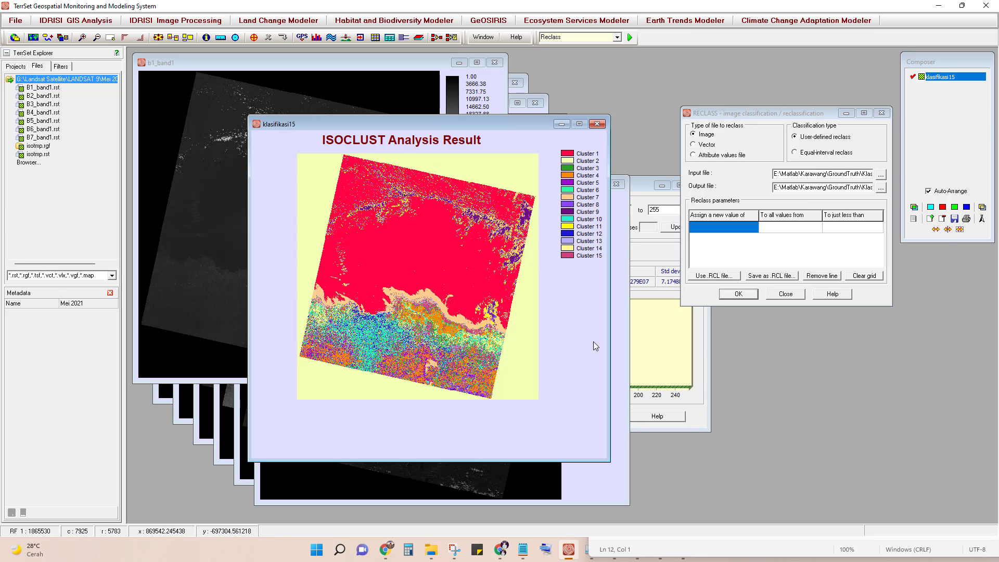
key(alt+Tab)
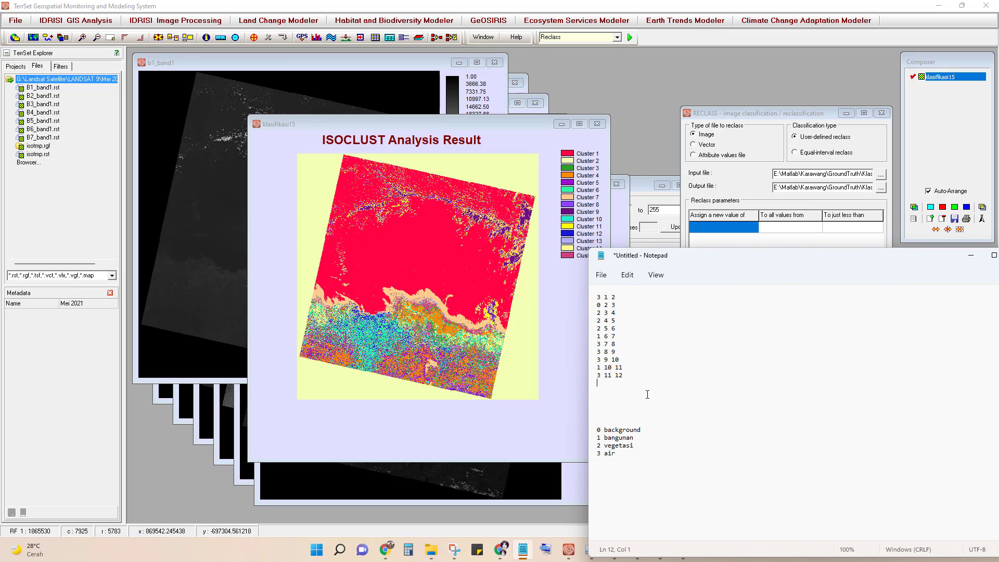
text(1 12 13)
key(Return)
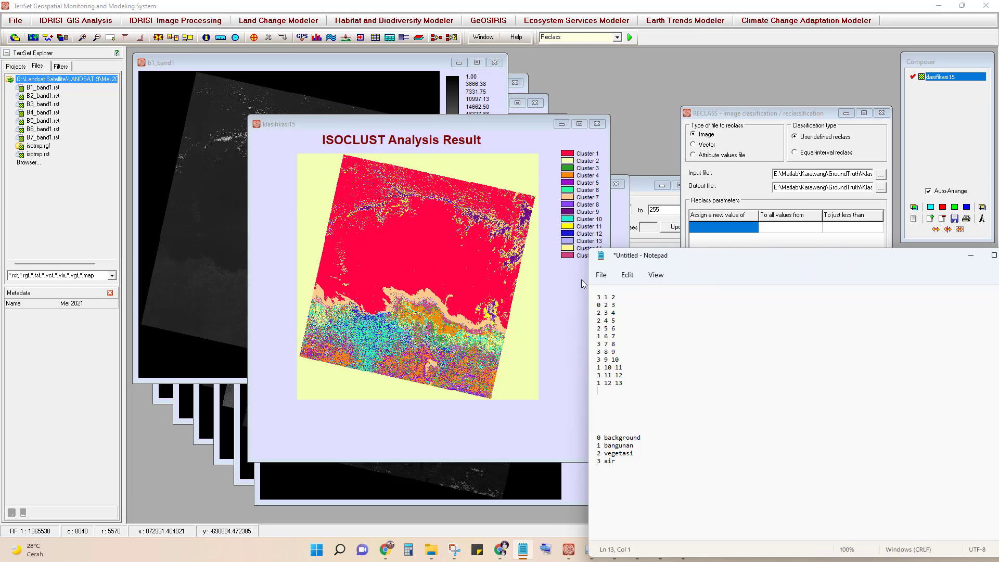
Step: Check cluster 13 along the river and coast and write its air rule "3 13 14" on the thirteenth Notepad line
click(574, 250)
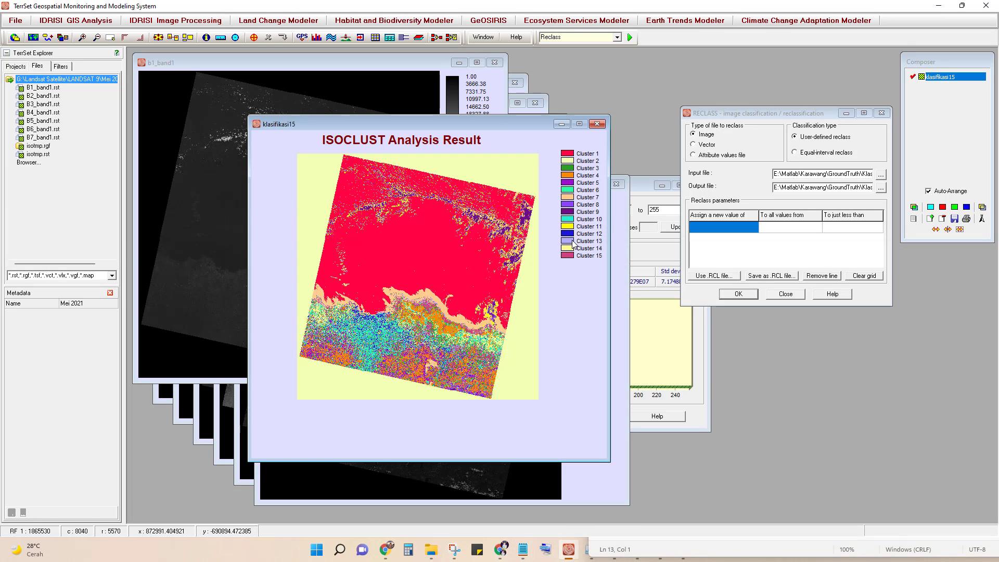
click(573, 243)
scroll(409, 310, up, 6)
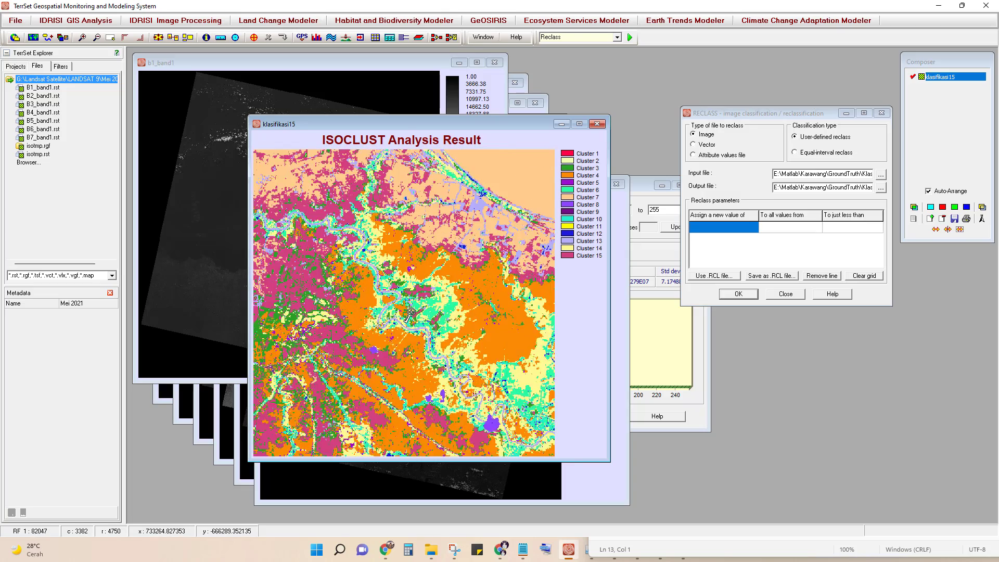
click(568, 242)
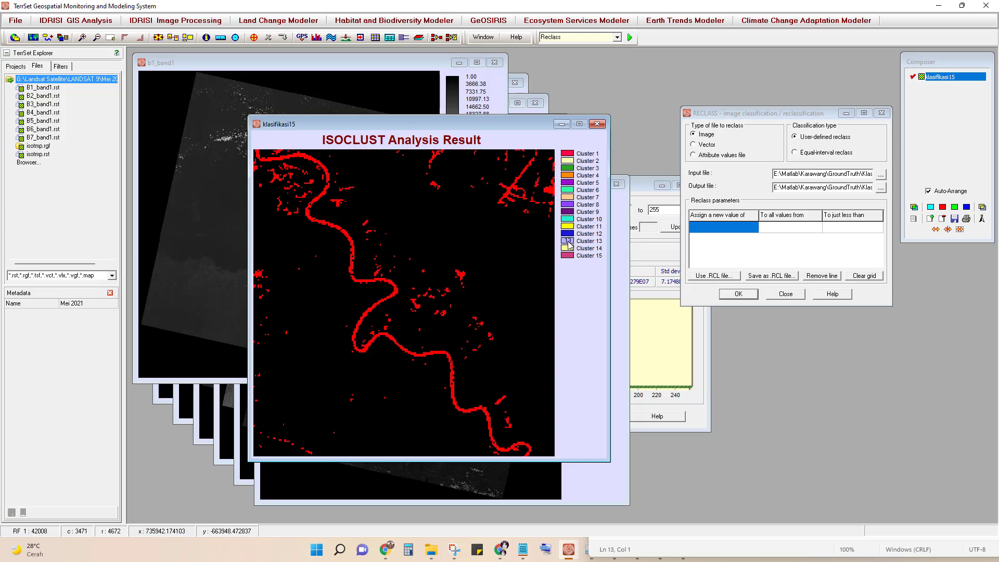
scroll(568, 242, down, 3)
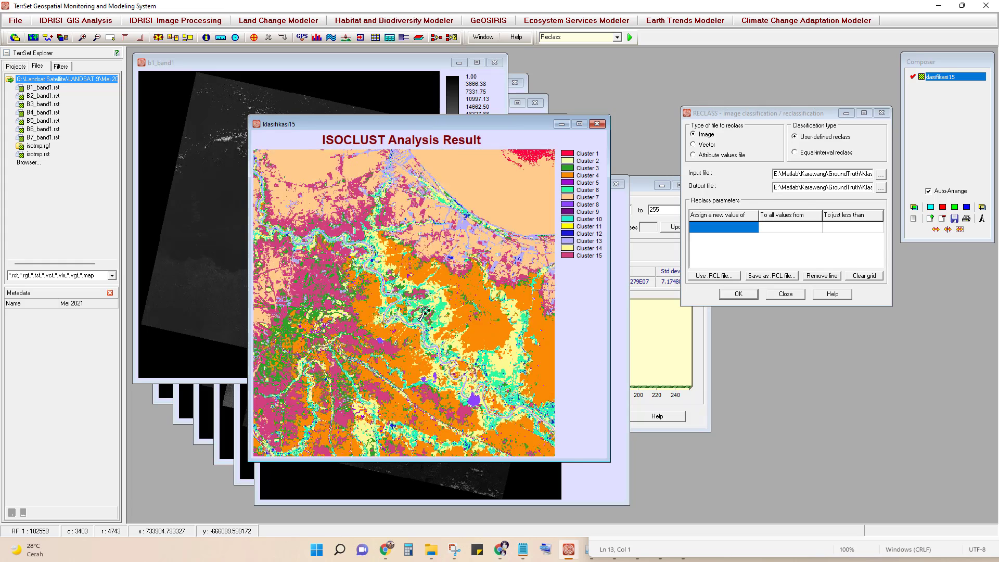
click(566, 246)
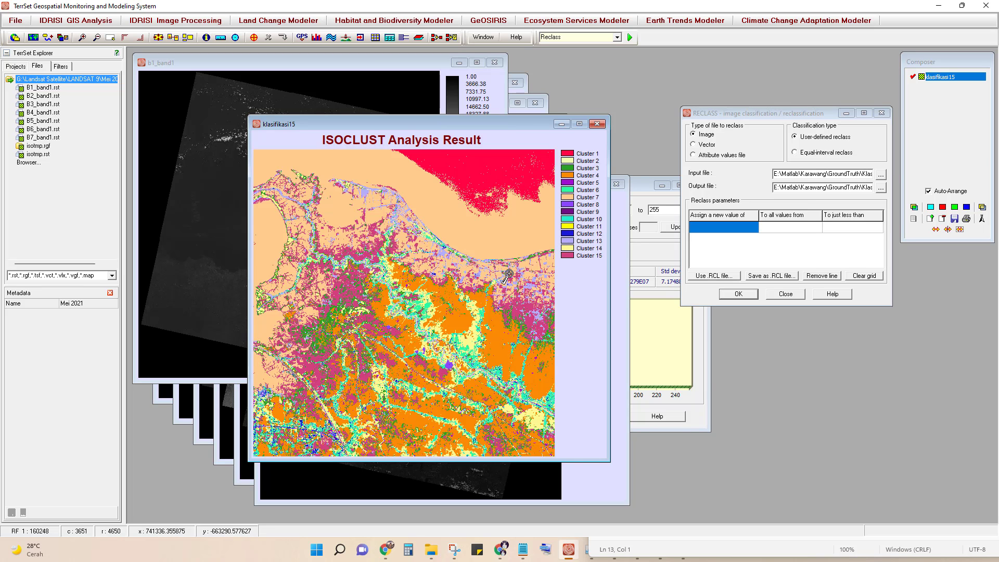
key(alt+Tab)
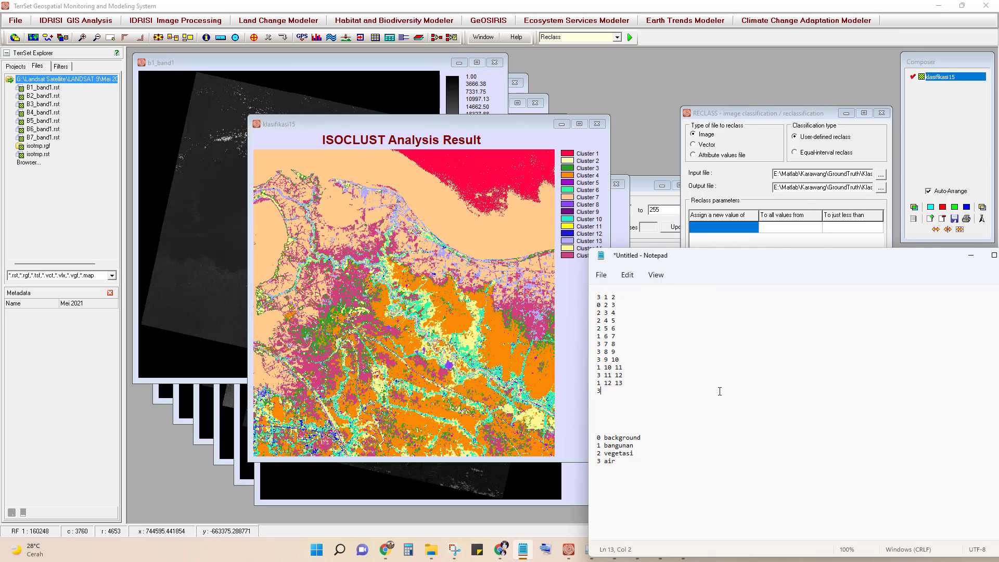
text(3 14)
key(Return)
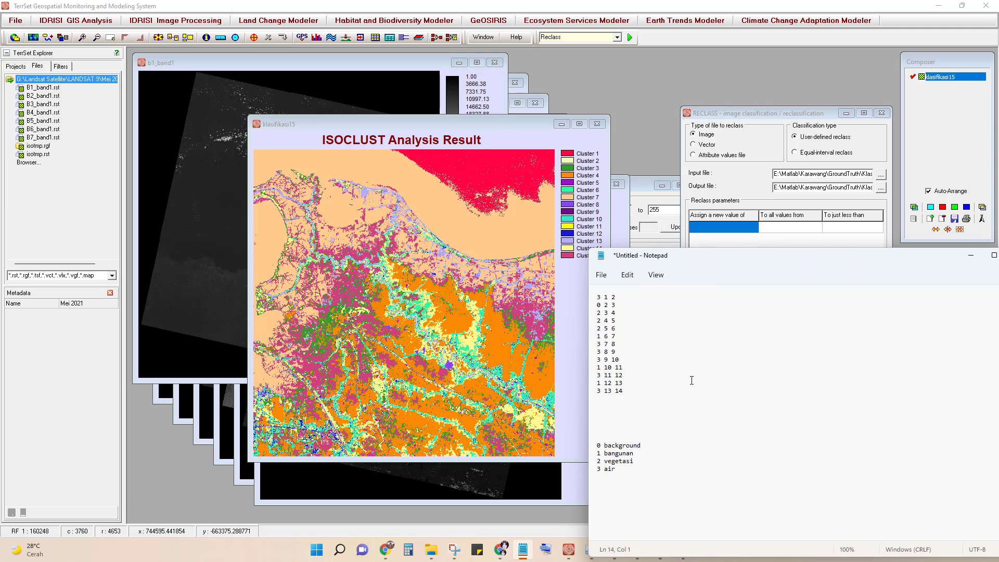
Step: Examine where cluster 14 occurs around the river area, in the wider coastal region and across the full map
click(570, 251)
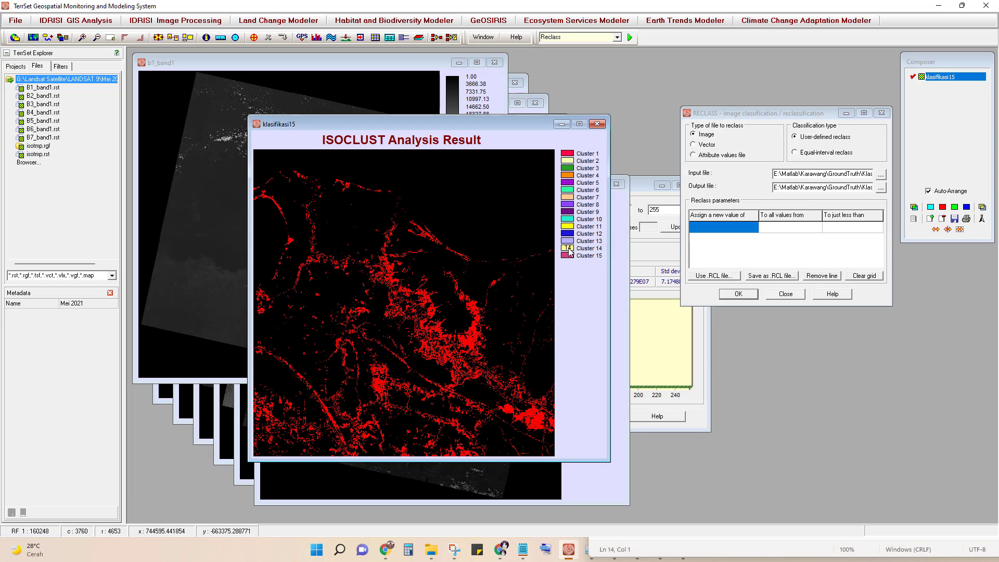
click(569, 251)
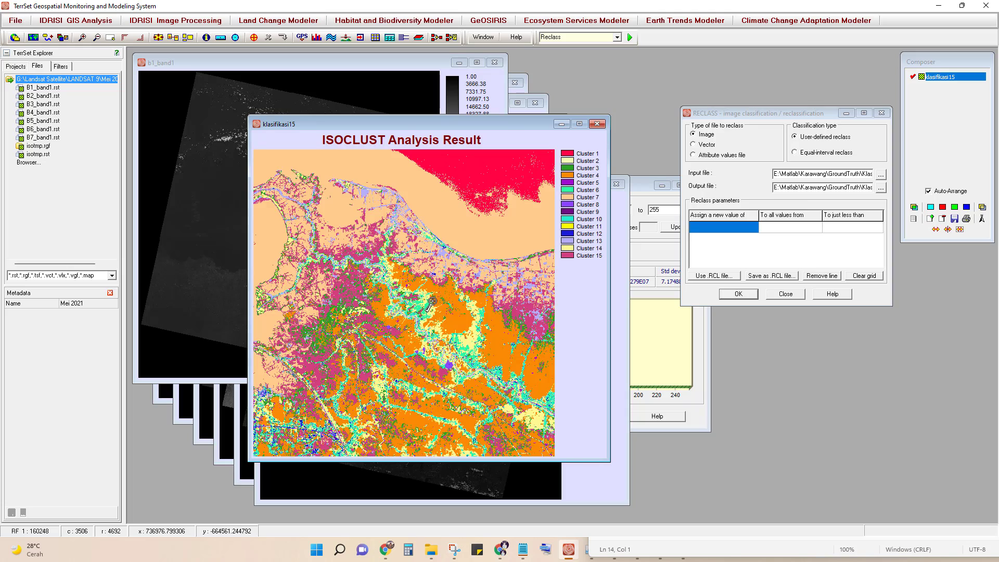
scroll(362, 339, down, 2)
scroll(363, 339, down, 3)
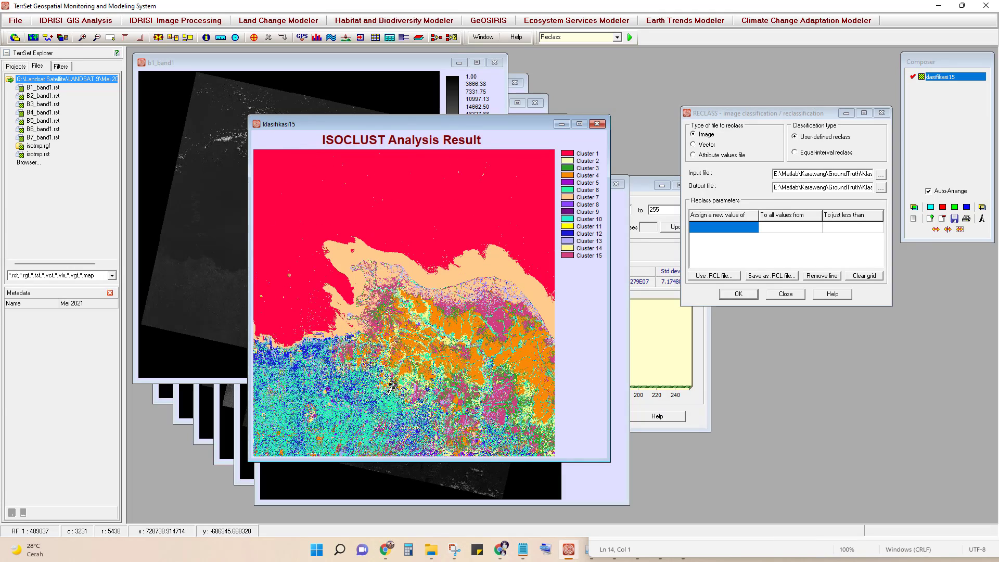
click(570, 251)
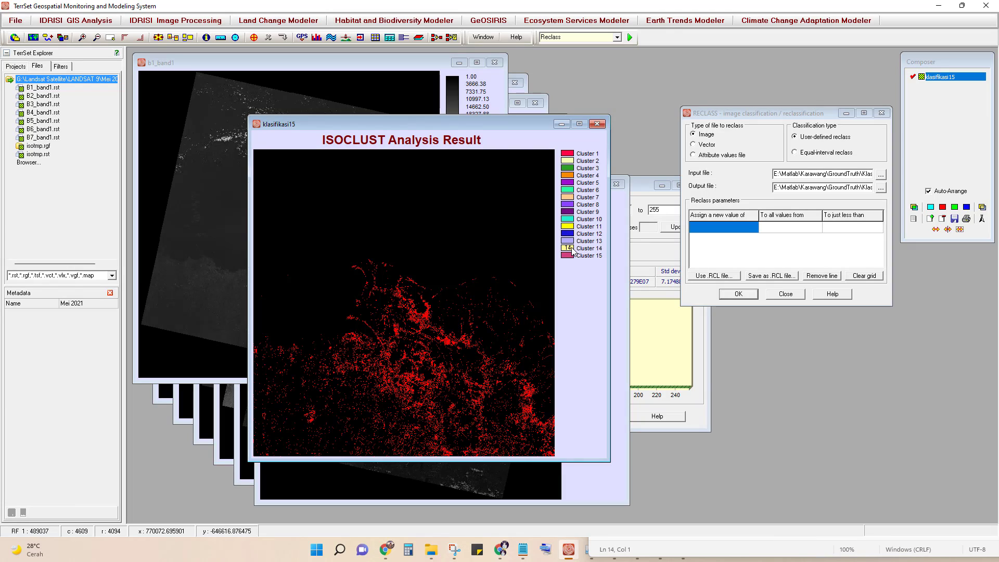
scroll(468, 341, down, 5)
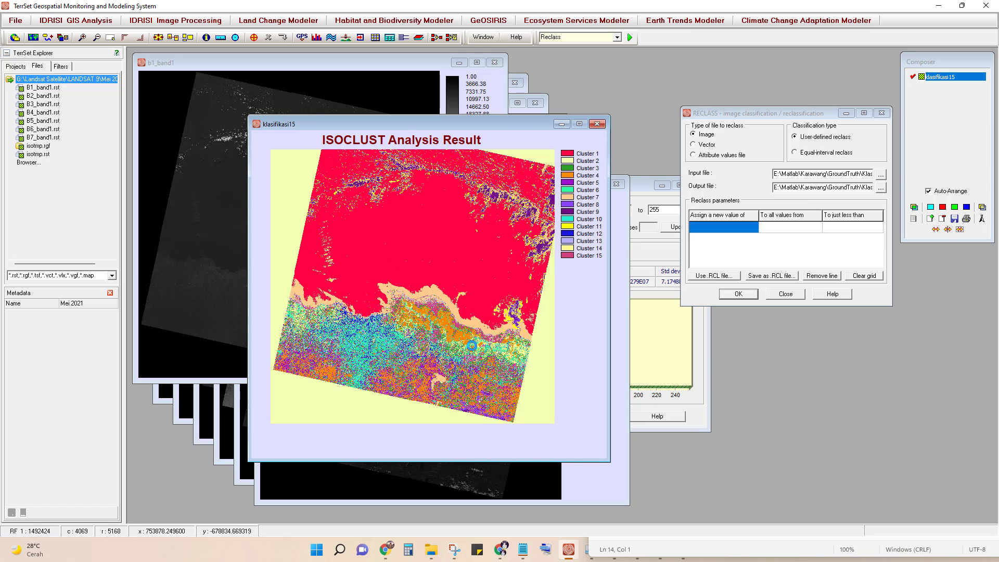
click(572, 251)
click(569, 250)
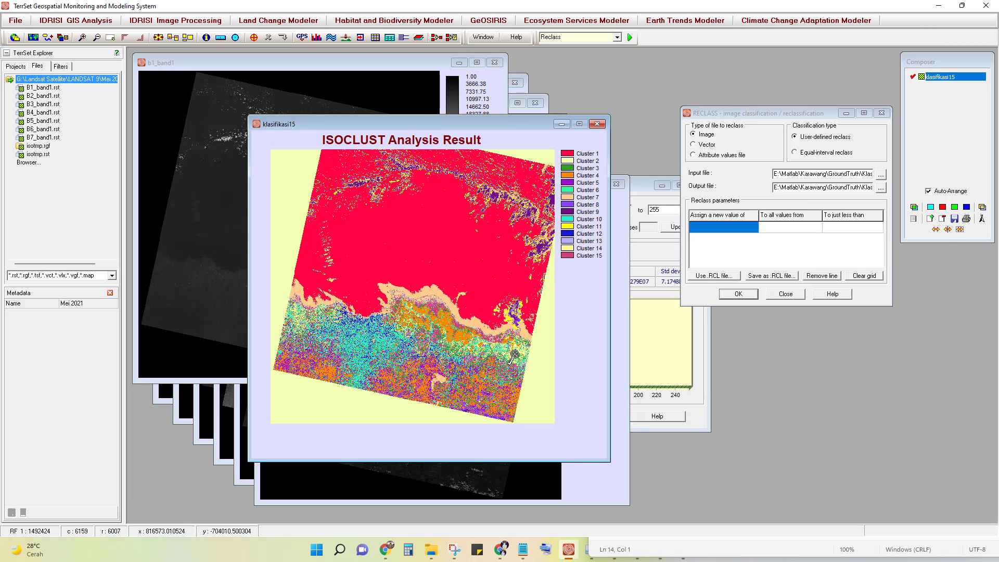
Step: Check cluster 14 near the image's eastern edge and write its vegetasi rule "2 14 15" on the fourteenth Notepad line
scroll(514, 356, up, 6)
scroll(515, 357, down, 5)
click(543, 373)
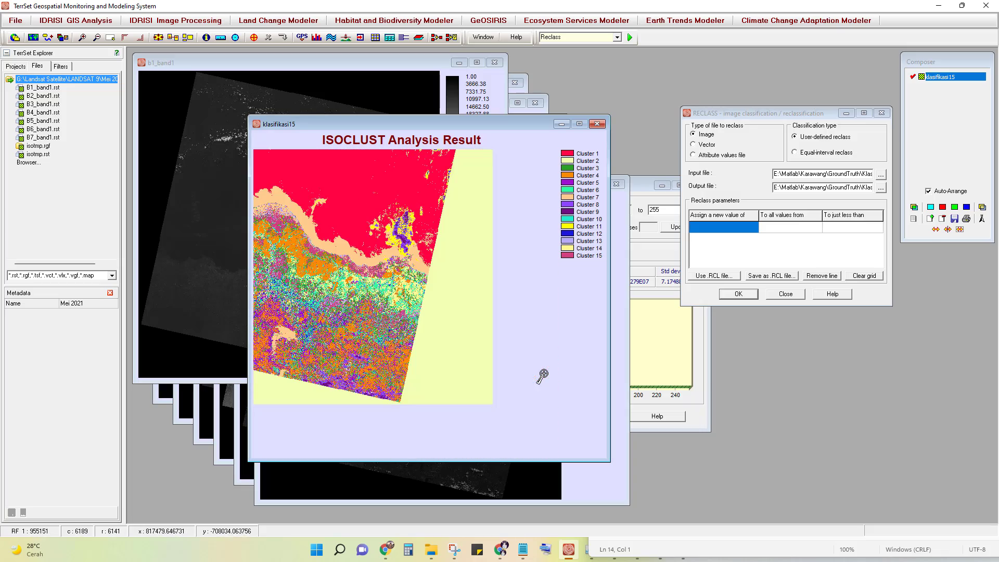
click(396, 291)
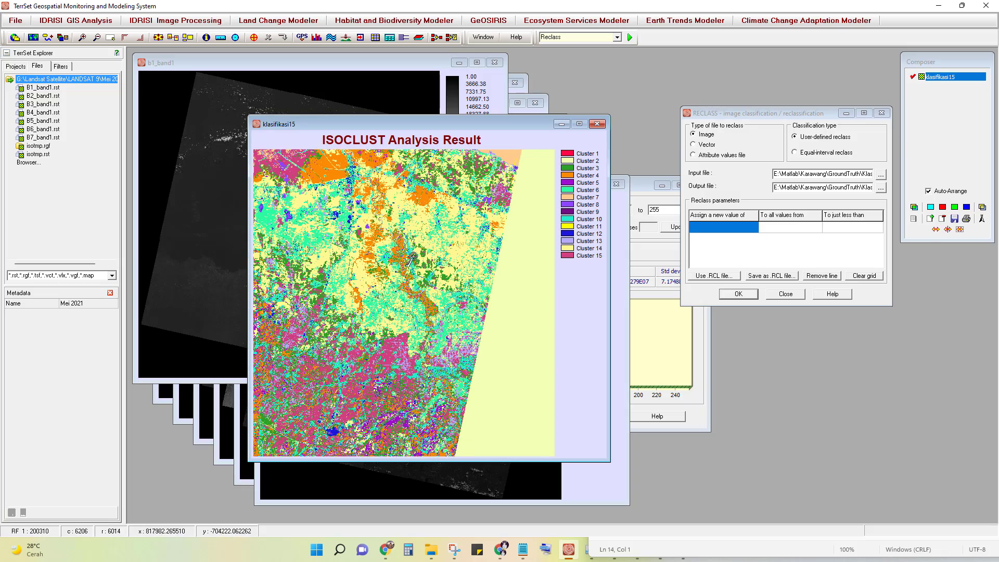
click(568, 249)
scroll(377, 232, down, 5)
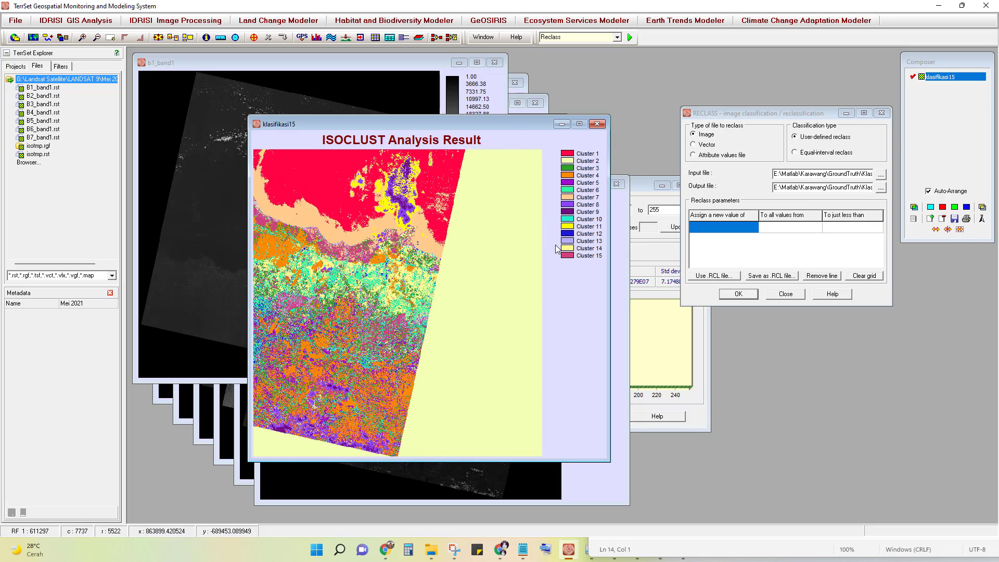
click(567, 248)
key(alt+Tab)
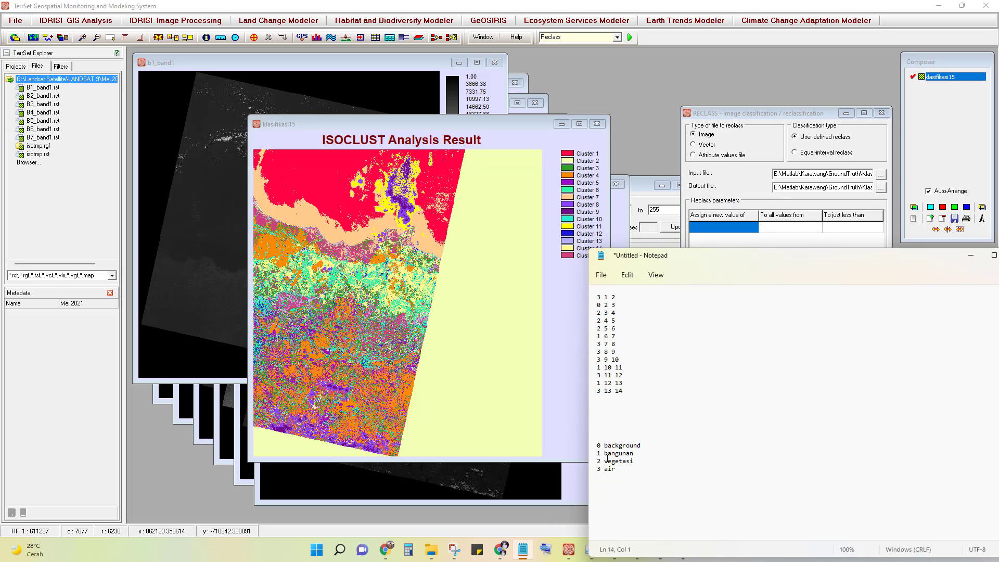
drag(597, 461, 601, 461)
double_click(619, 391)
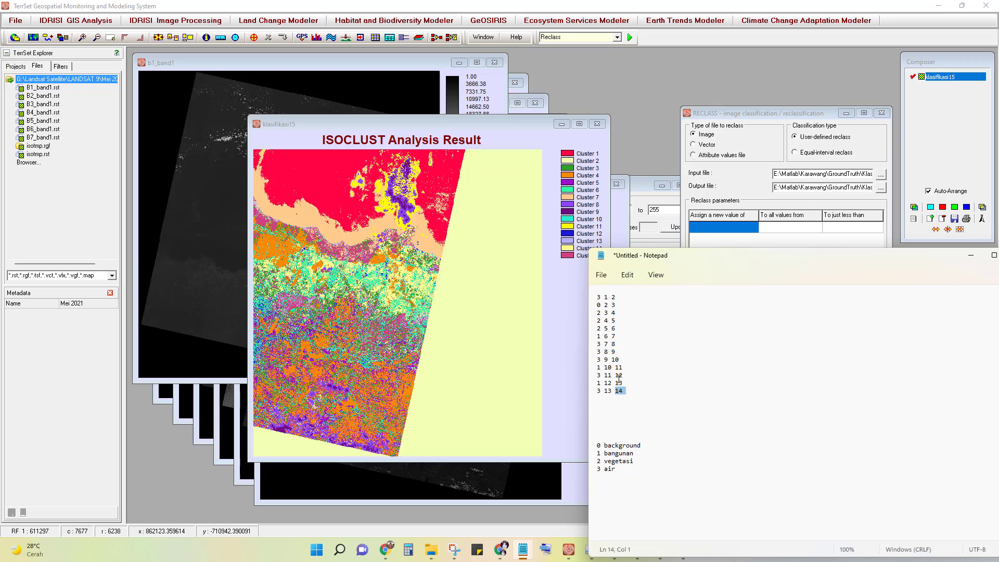
click(658, 399)
text(2 14 15)
Step: Examine where cluster 15 occurs on the full map and in the land area near the image's eastern edge
click(571, 256)
scroll(413, 297, down, 4)
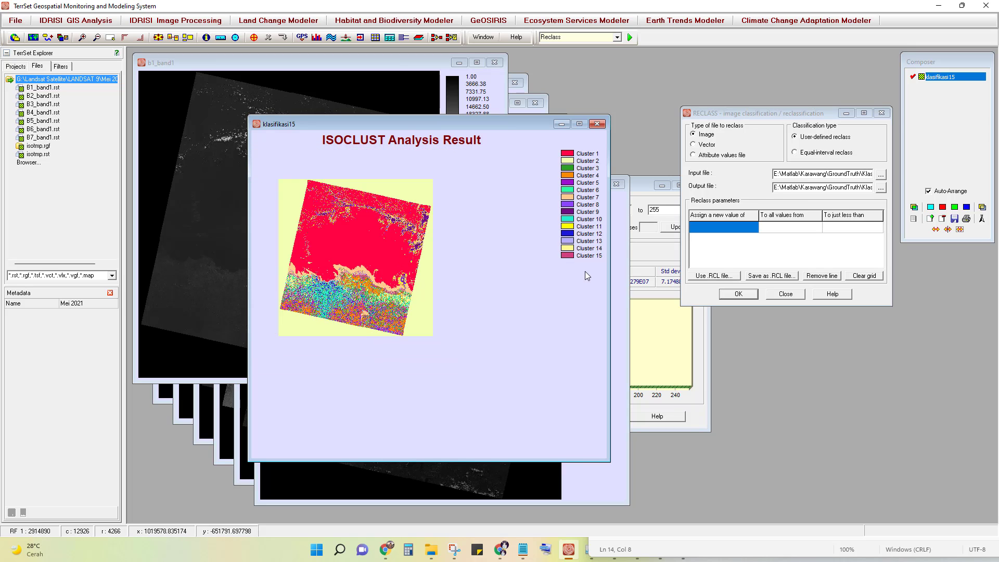
click(568, 255)
click(571, 255)
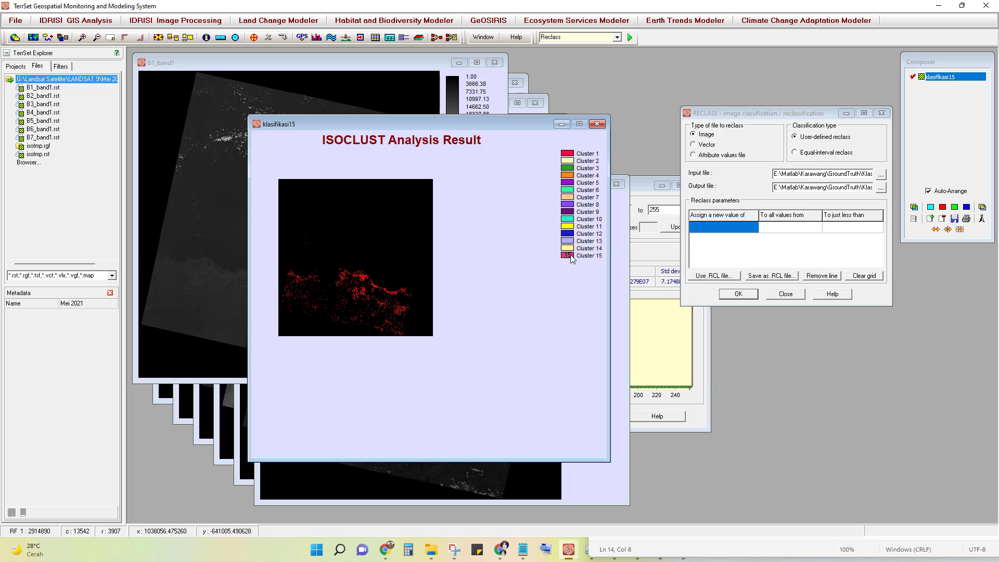
scroll(451, 264, up, 5)
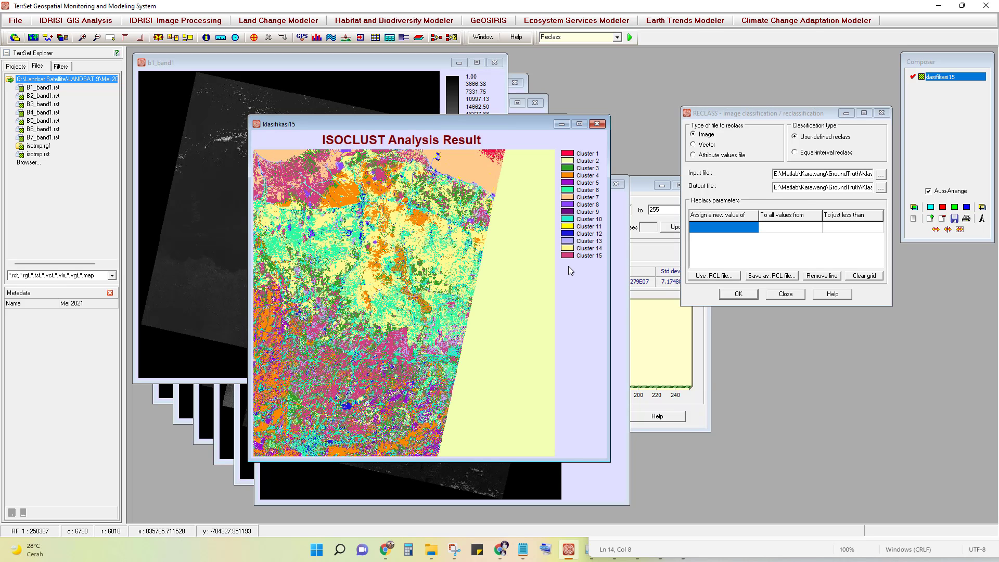
click(570, 256)
scroll(323, 312, down, 1)
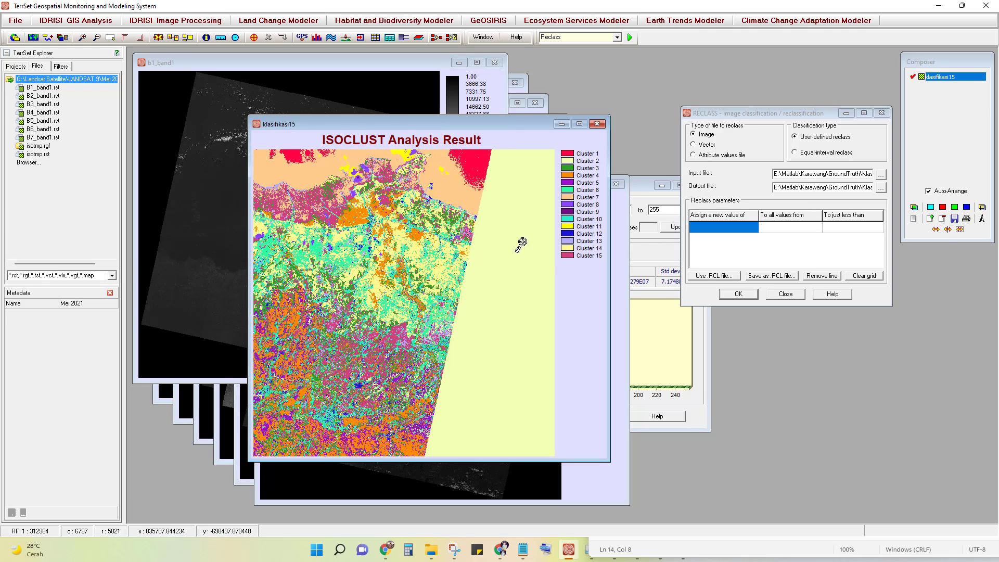
click(569, 256)
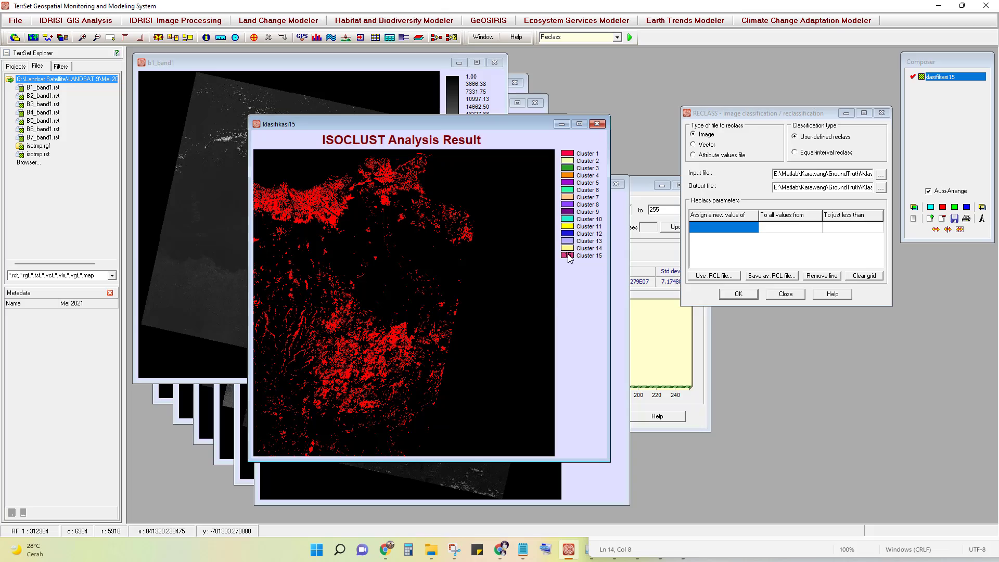
scroll(290, 268, down, 6)
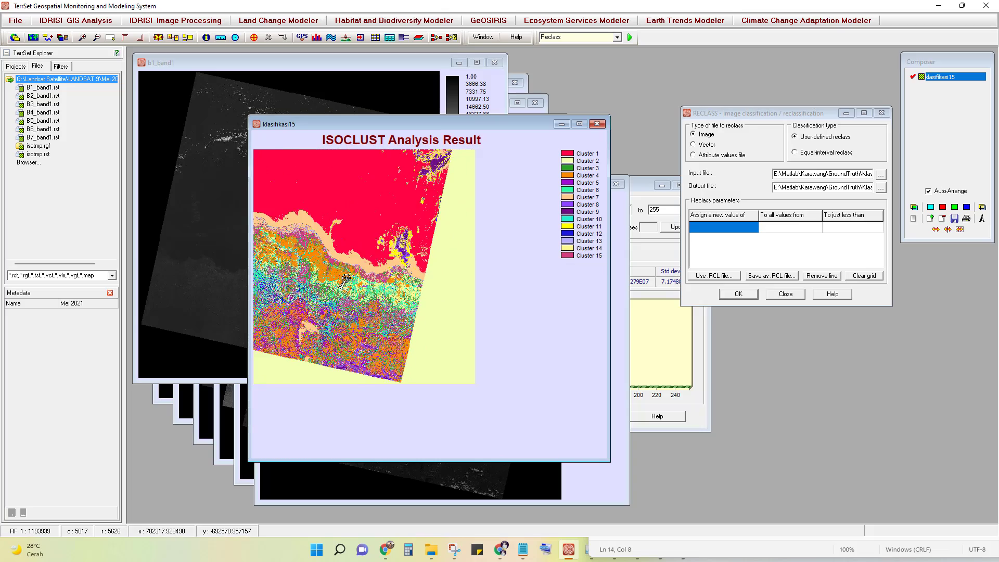
scroll(334, 266, up, 5)
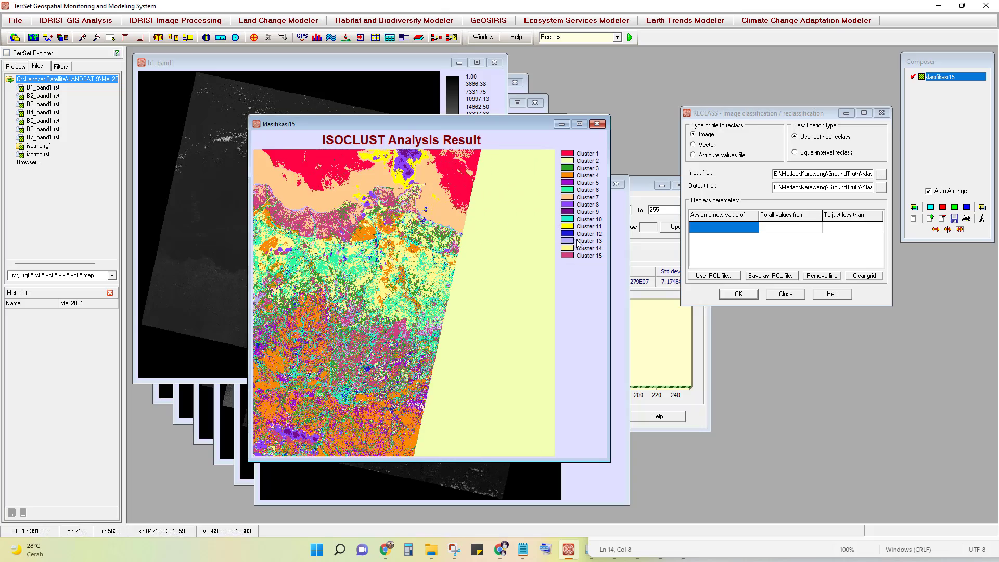
click(568, 256)
click(567, 256)
Step: Examine cluster 15 close up along the coastline and over the wider coastal region
scroll(295, 213, up, 3)
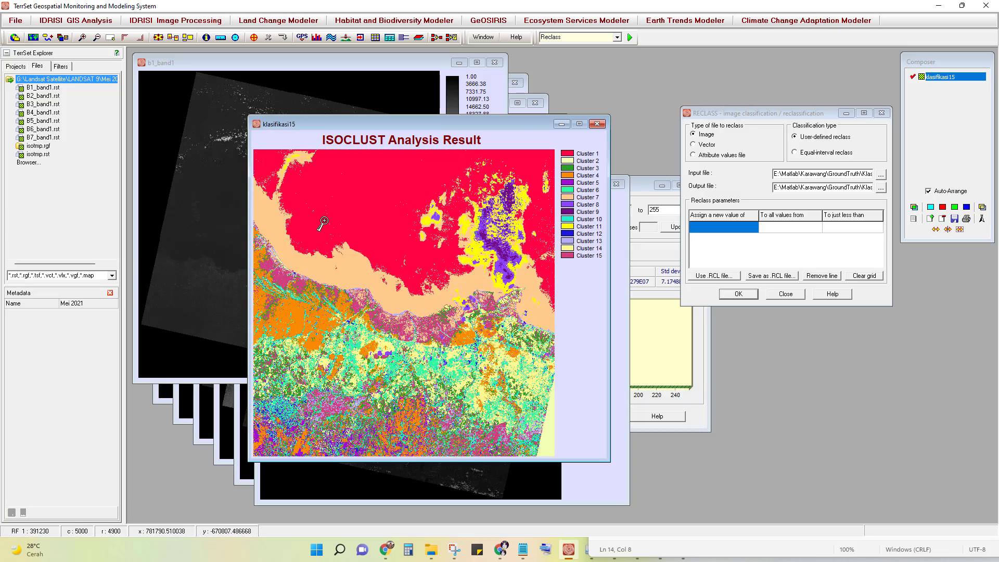
scroll(359, 296, up, 1)
scroll(308, 269, up, 1)
scroll(339, 277, up, 1)
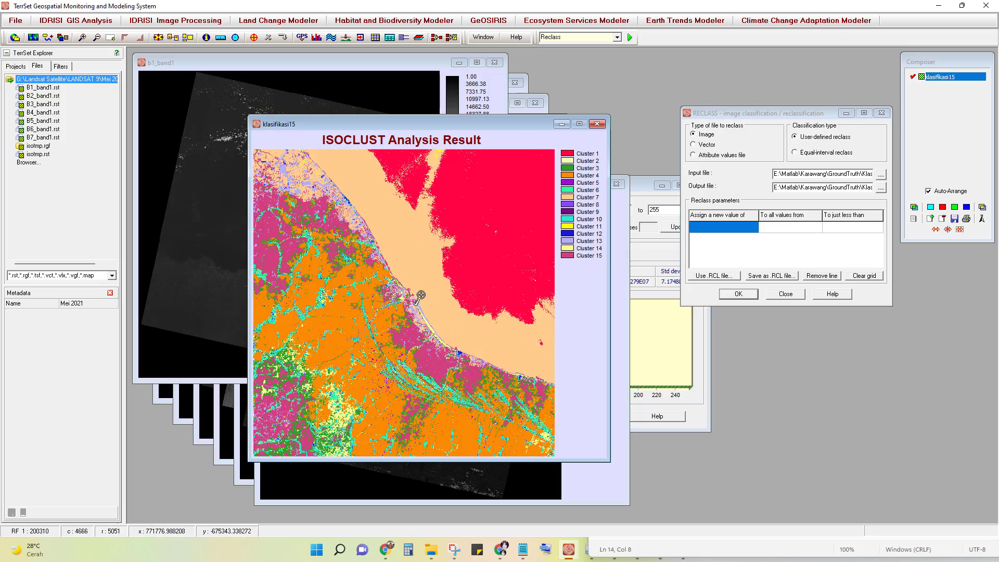
scroll(421, 295, up, 4)
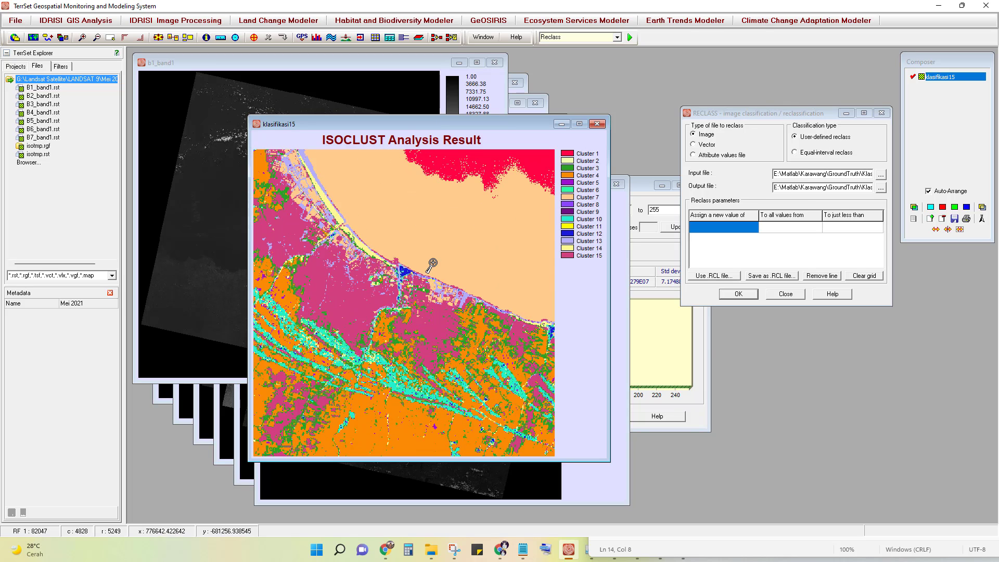
click(568, 255)
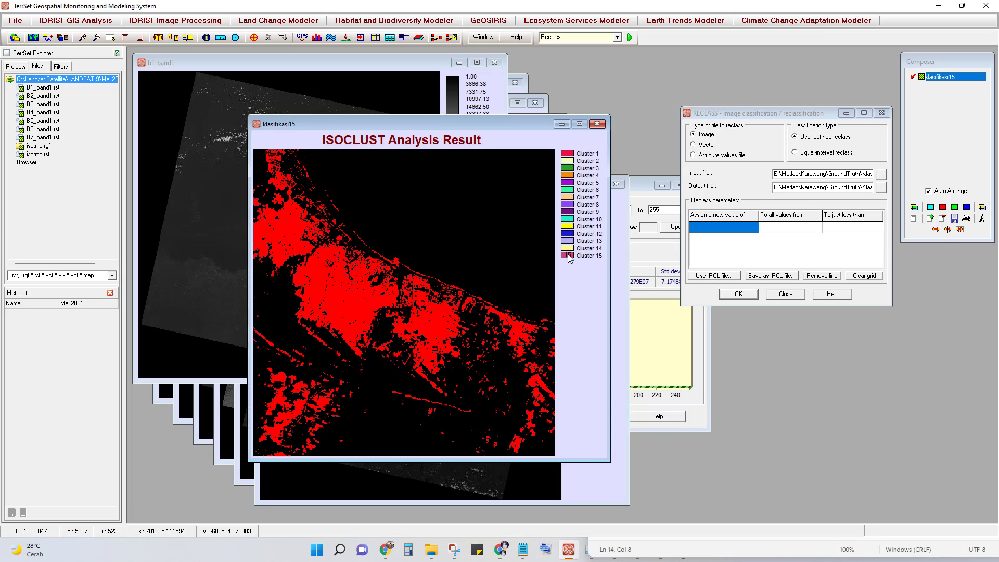
scroll(429, 288, down, 3)
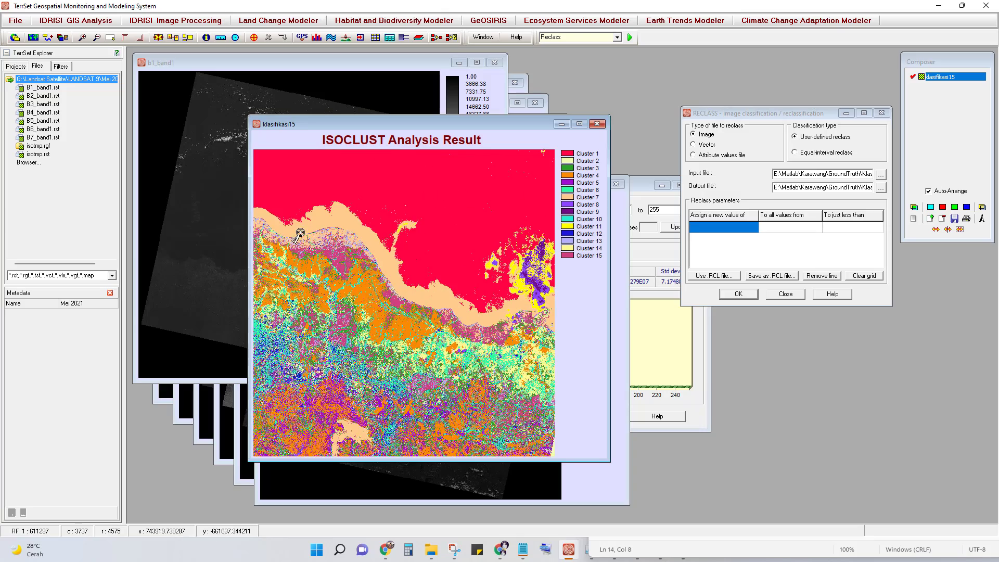
scroll(300, 230, down, 2)
click(568, 255)
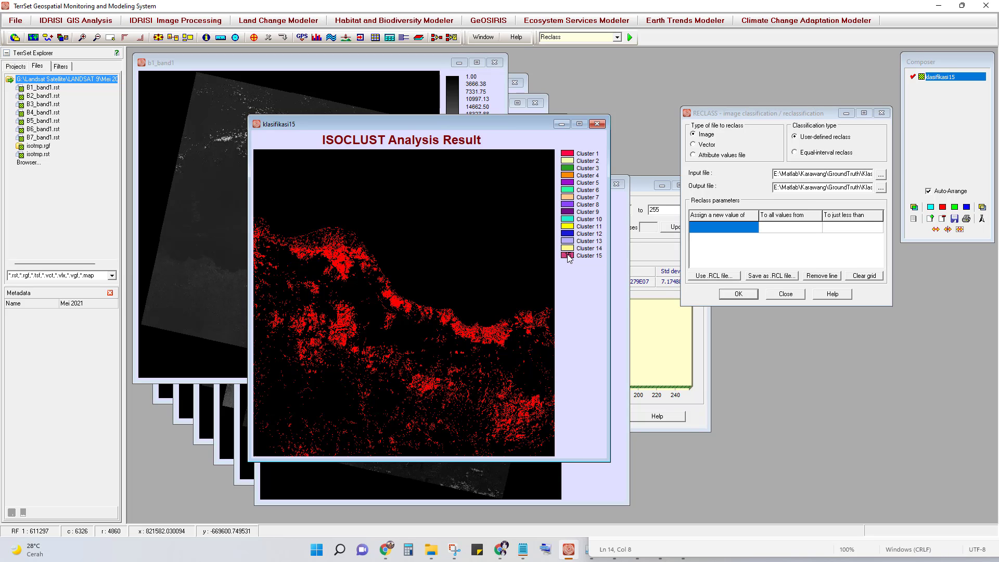
Step: Write cluster 15's vegetasi rule "2 15 99" on the fifteenth Notepad line and delete the class legend and blank lines below the rules
click(522, 549)
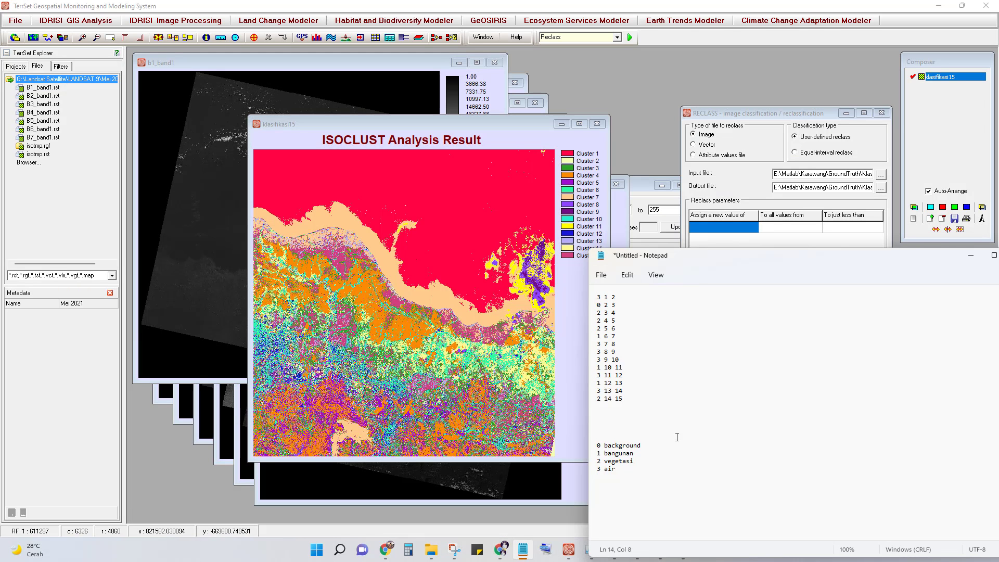
key(Return)
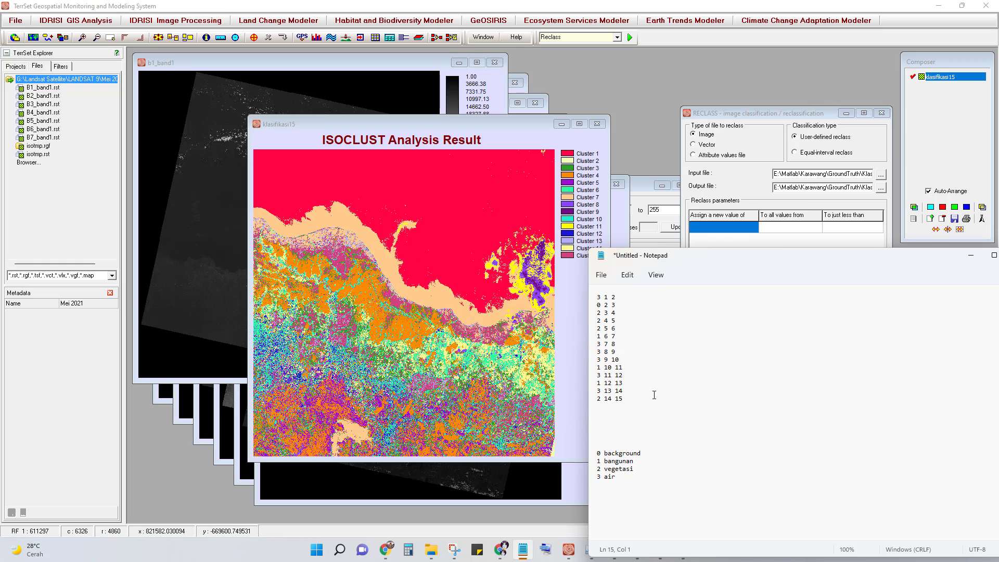
text(2 15)
drag(682, 258, 759, 258)
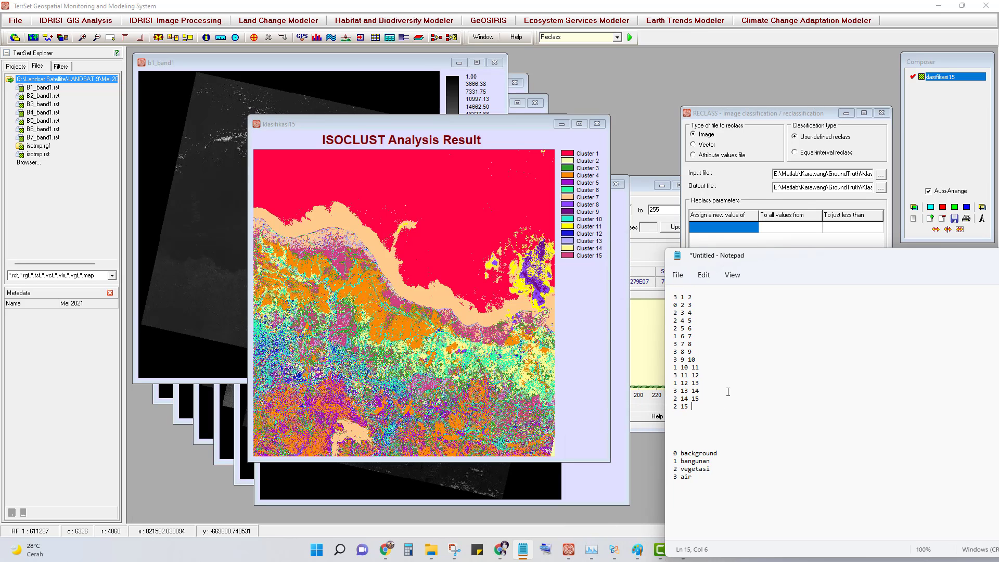
text(99)
drag(702, 482, 667, 414)
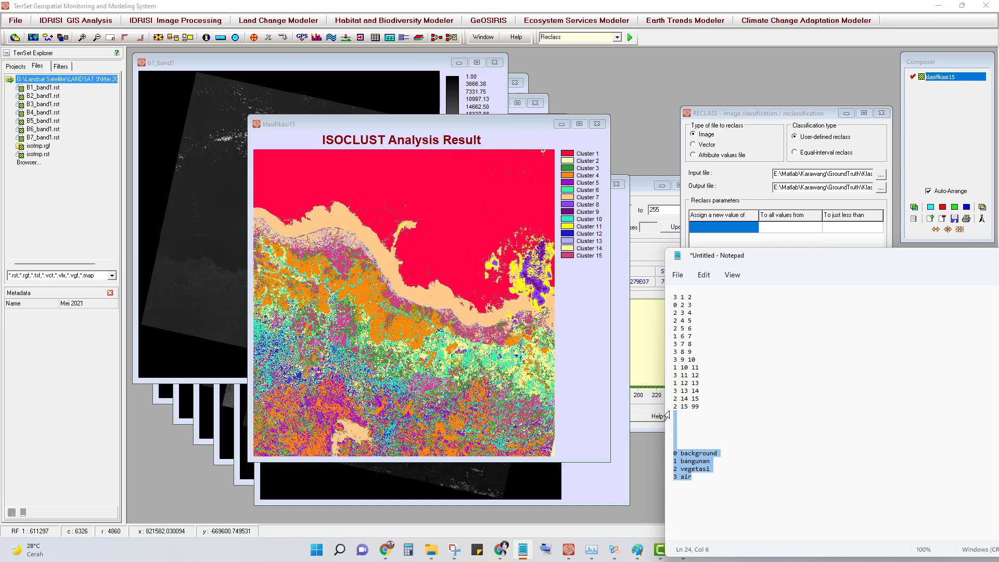
key(Delete)
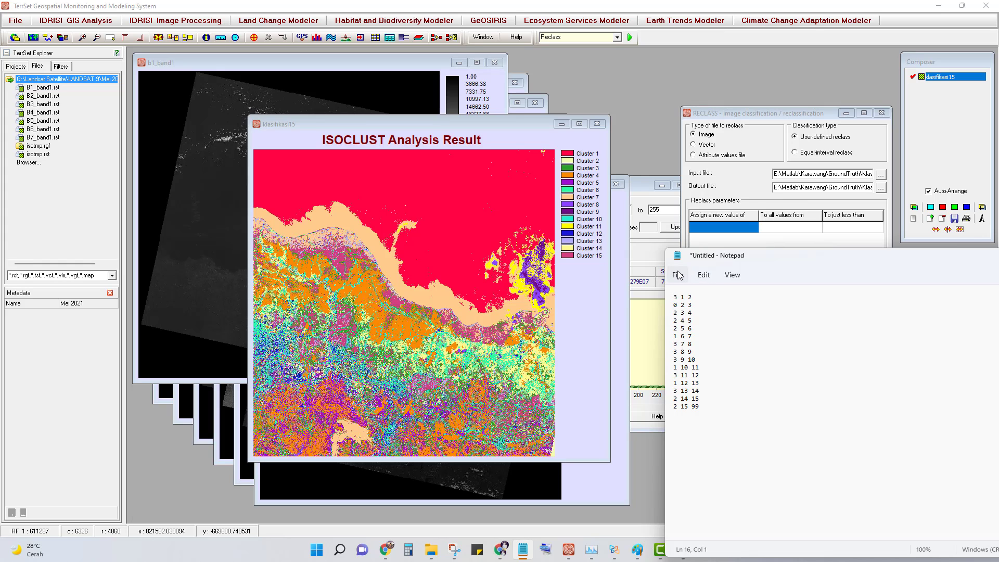
Step: Save the rules in the GroundTruth folder as tigakelas.rcl with the file type set to All files
key(ctrl+s)
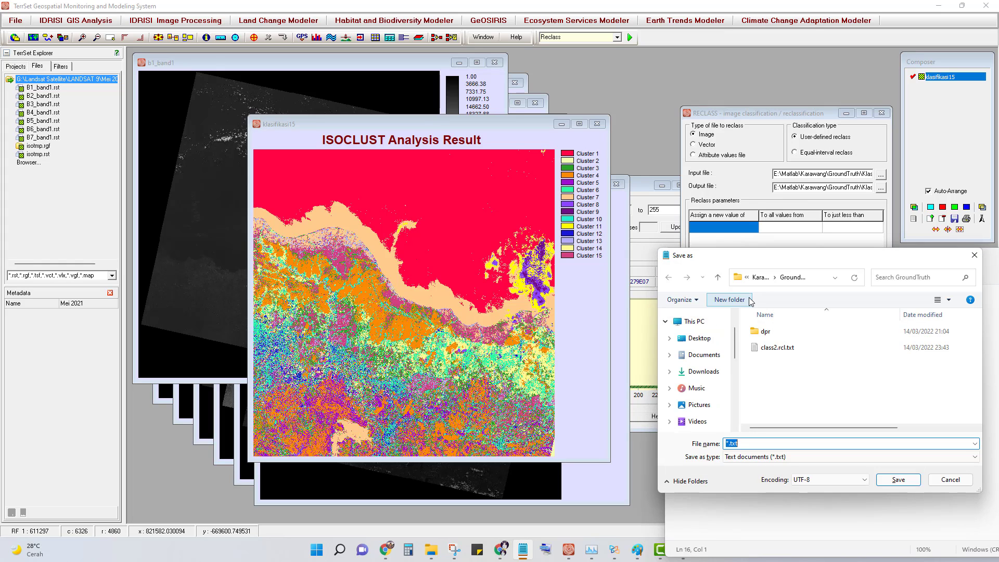
drag(806, 266, 654, 202)
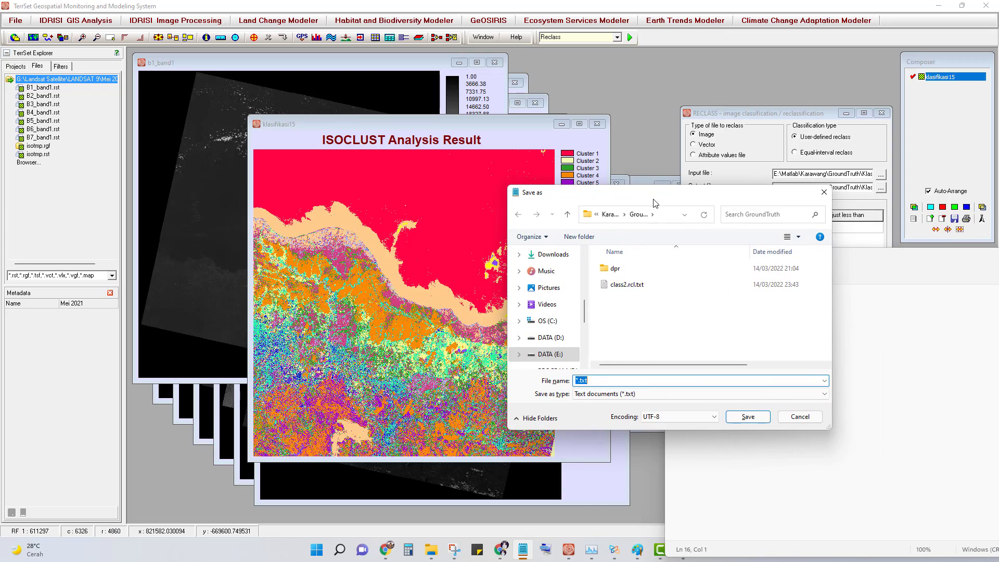
click(648, 394)
click(618, 410)
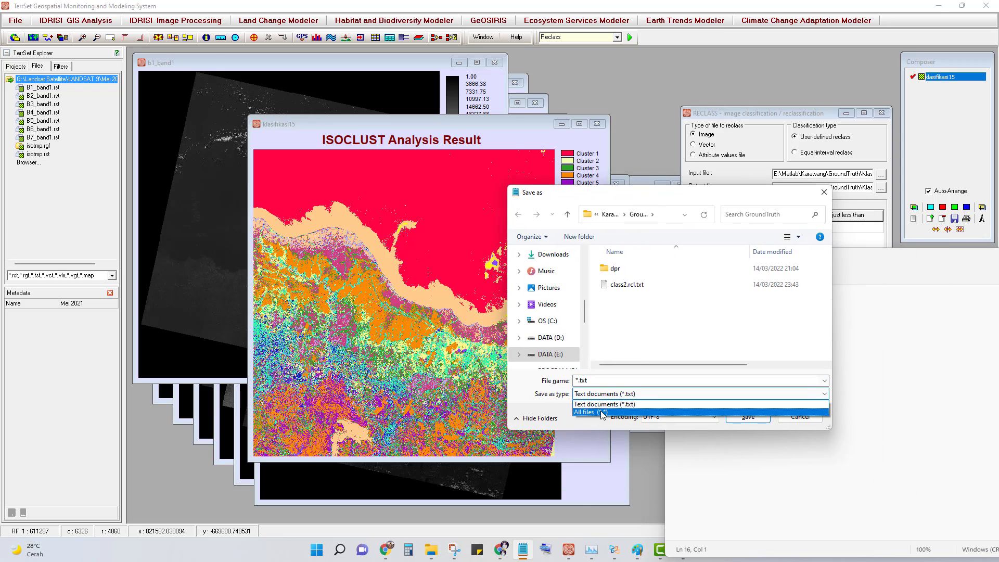
click(604, 381)
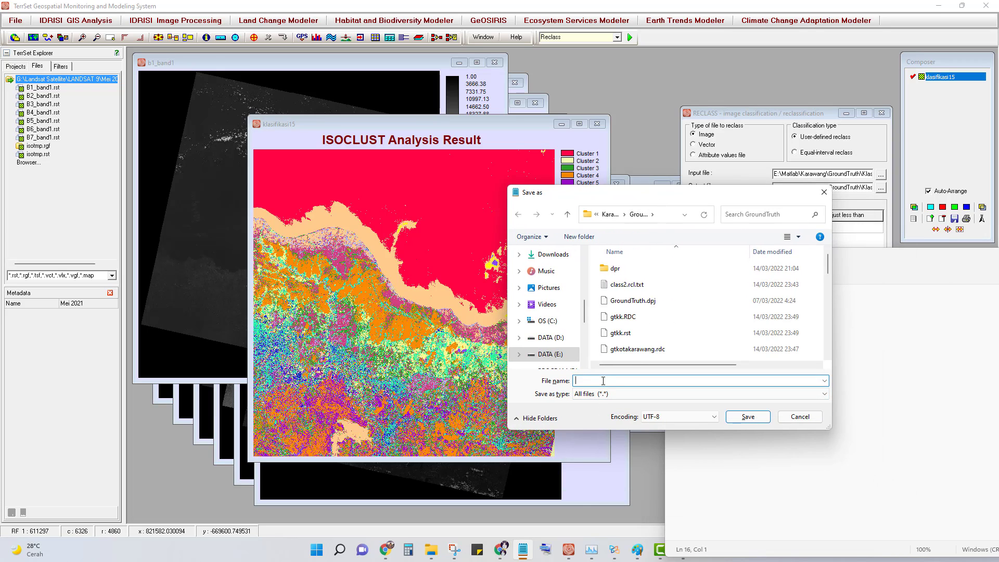
text(tigakelas.rcl)
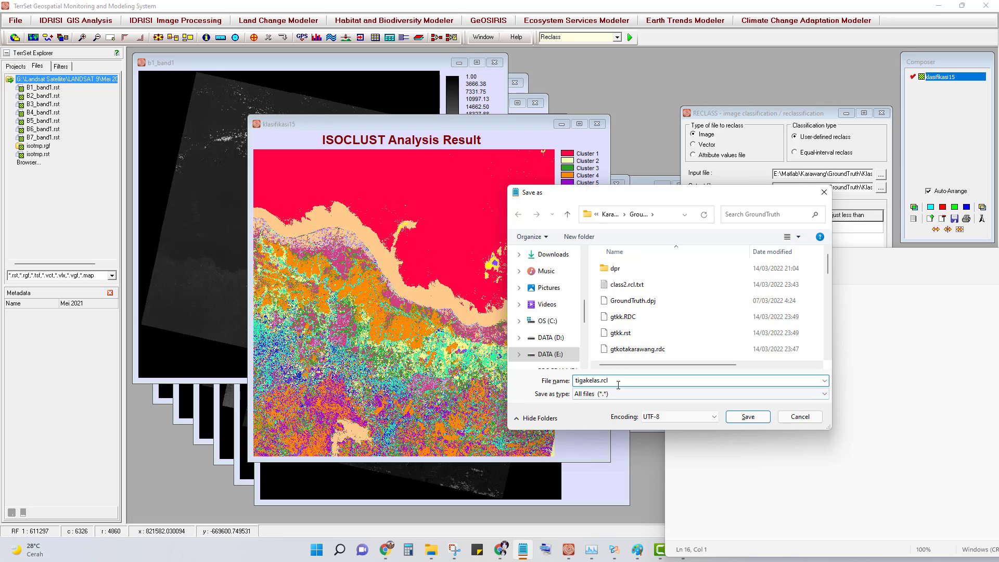
click(749, 418)
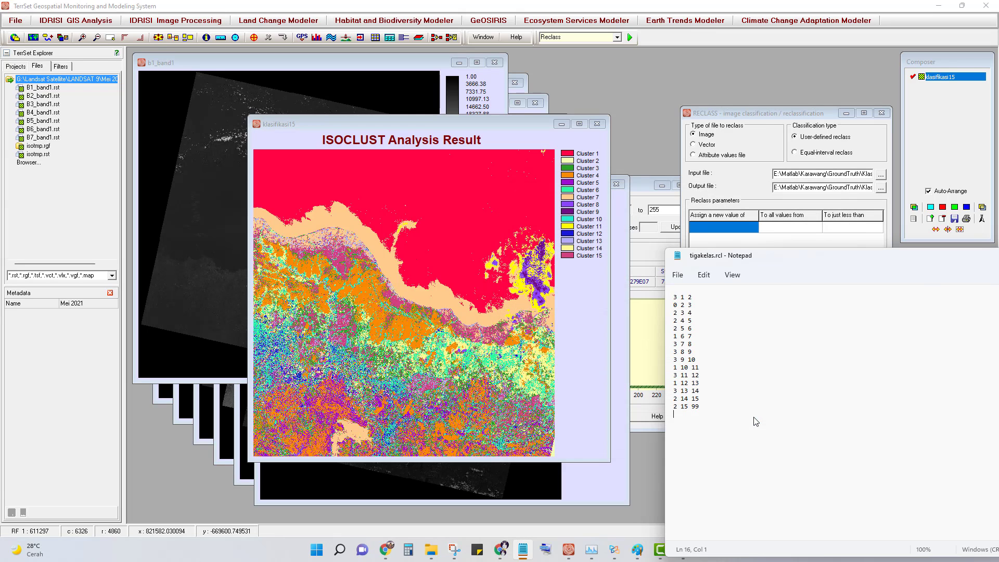
Step: Return to TerrSet's RECLASS dialog and load tigakelas.rcl from the GroundTruth folder as the reclass parameters
click(732, 129)
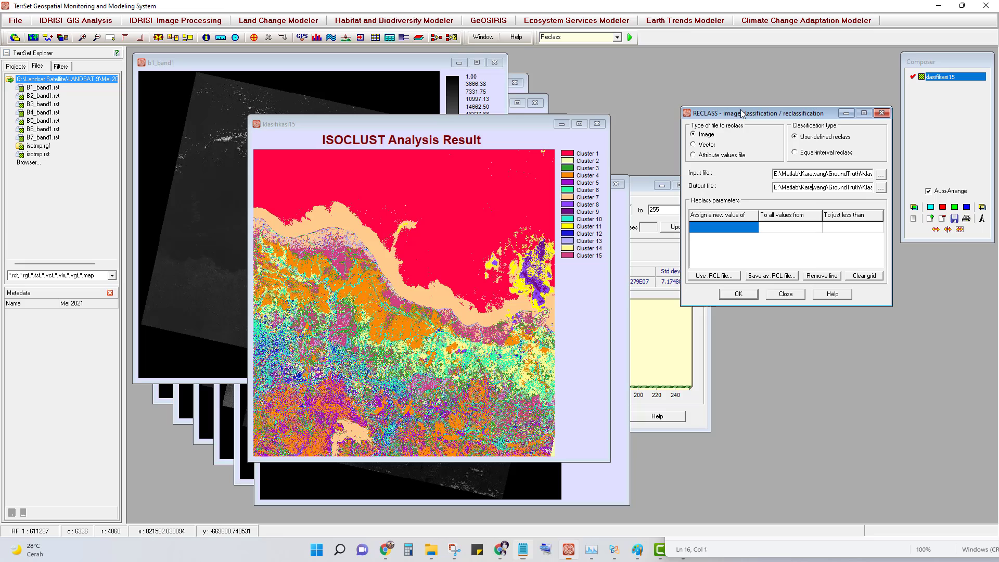
click(724, 276)
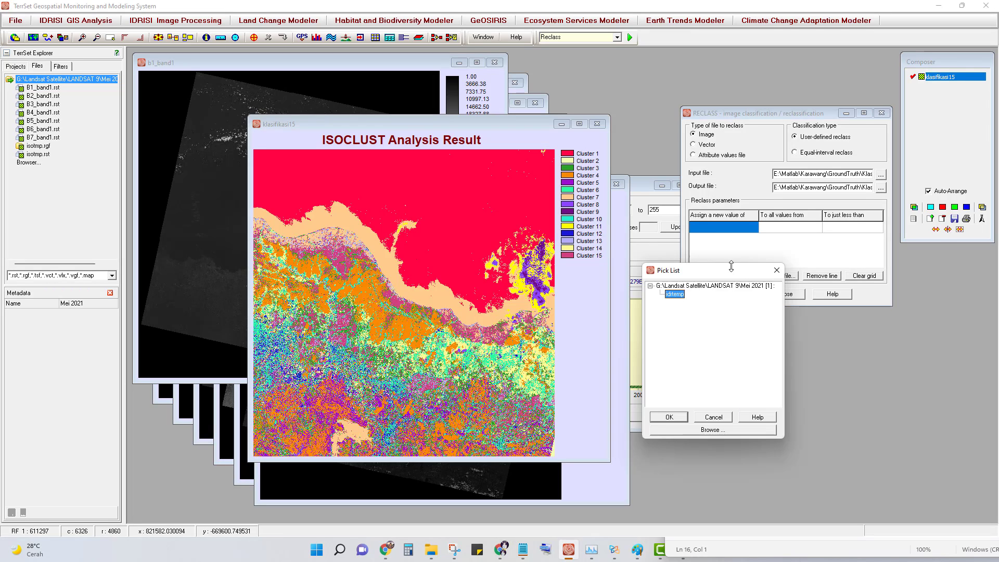
click(711, 287)
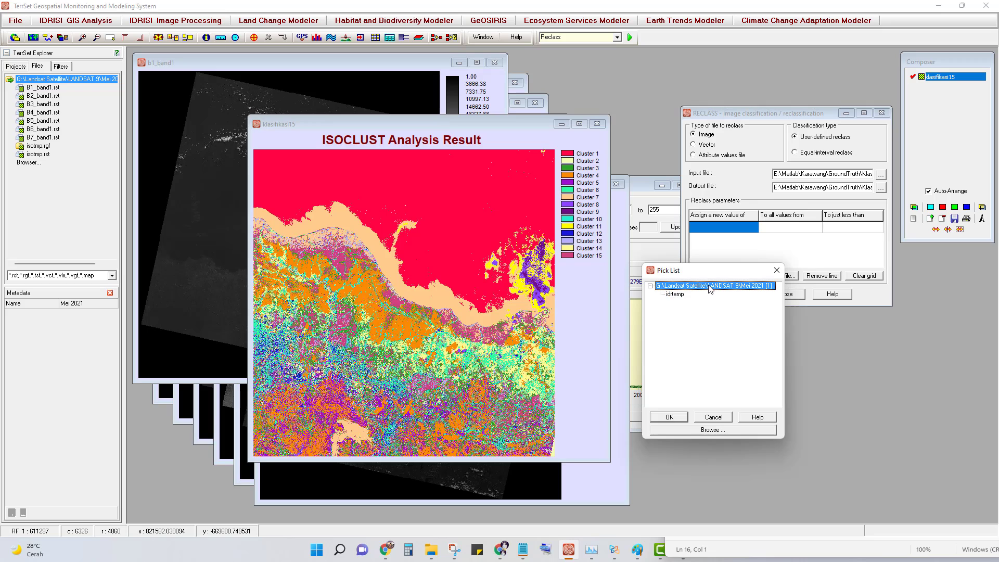
click(677, 294)
click(719, 434)
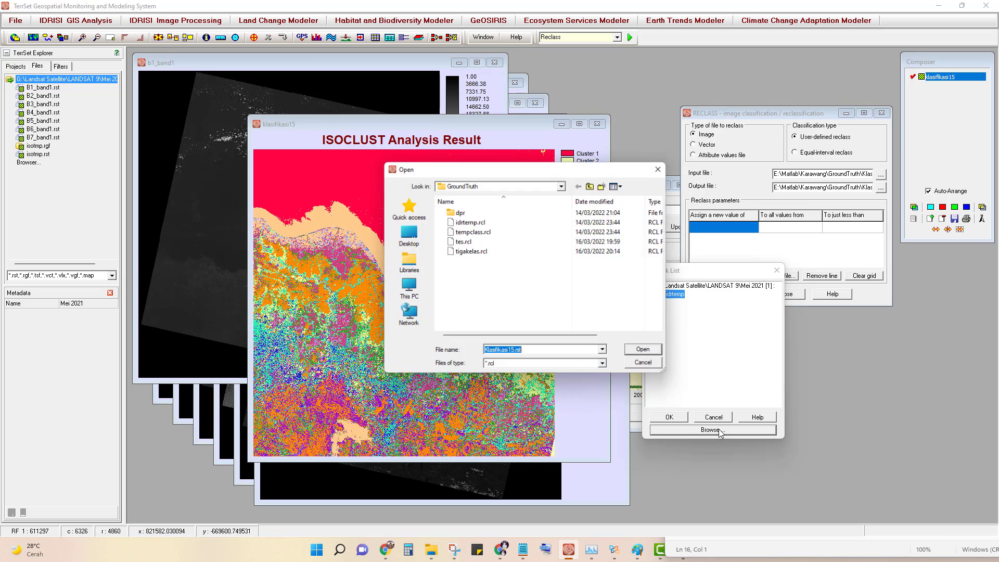
double_click(483, 252)
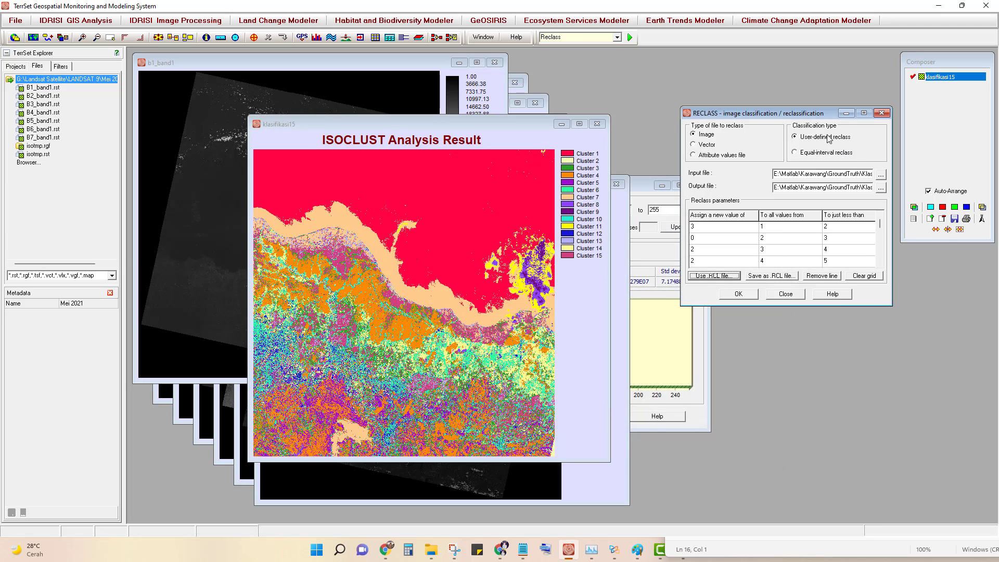
Step: Review the loaded reclass rules and run the reclassification, overwriting the existing Klasifikasi3.rst
drag(804, 115, 743, 115)
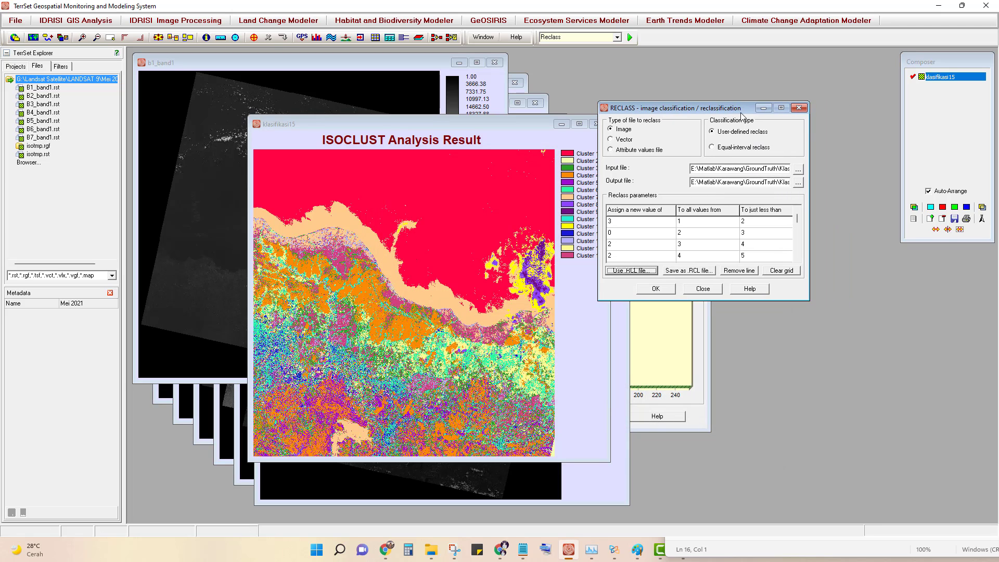
click(800, 232)
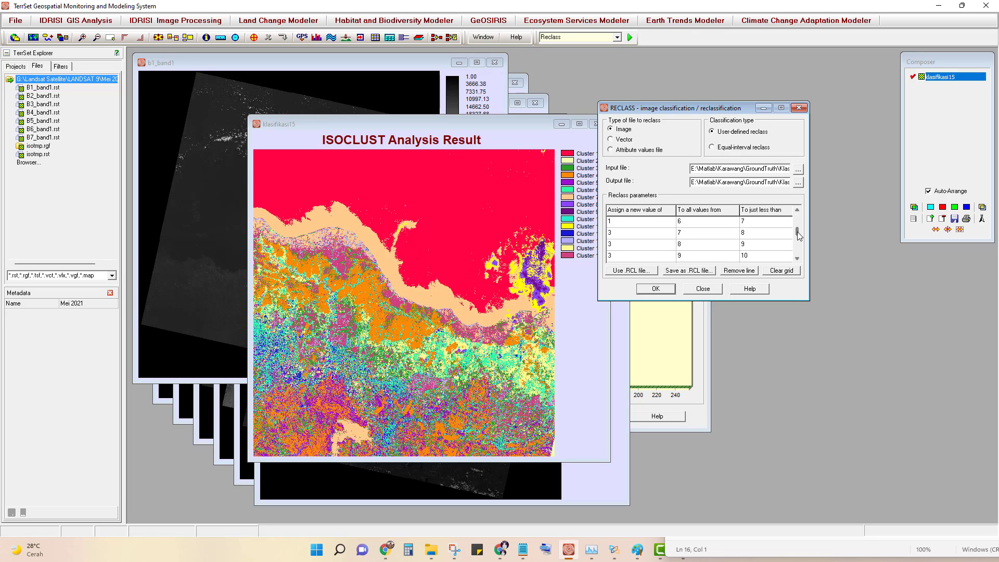
mouse_move(798, 231)
mouse_down()
mouse_move(799, 265)
mouse_move(800, 214)
mouse_up()
click(656, 290)
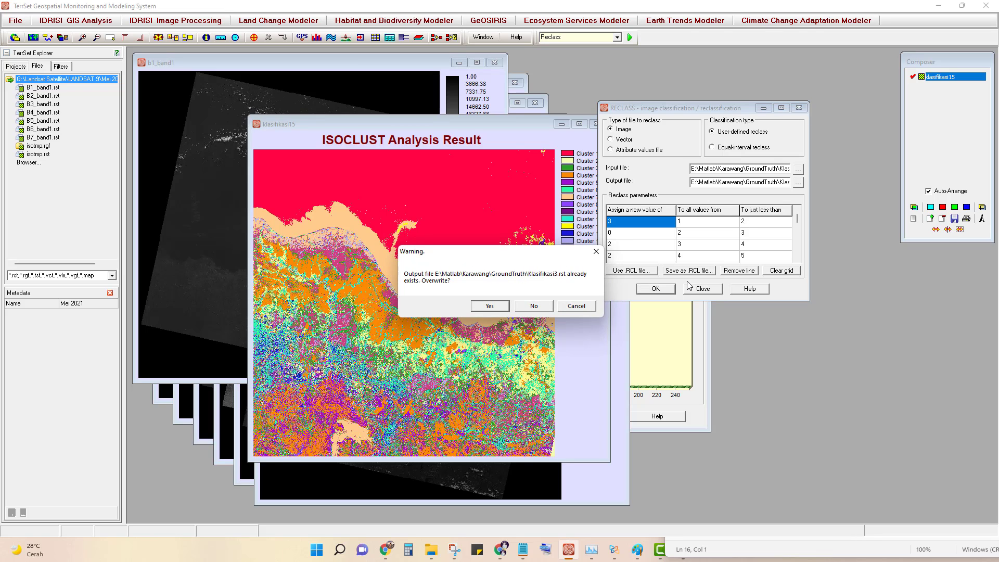
click(489, 306)
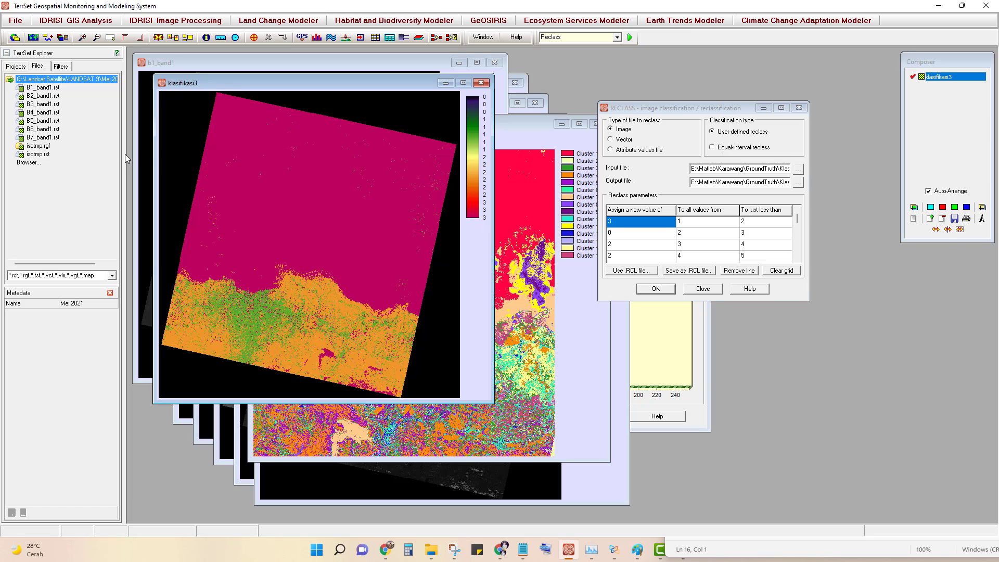
Step: Inspect the reclassified klasifikasi3 map, close its window and check the output file path in RECLASS
scroll(323, 271, up, 3)
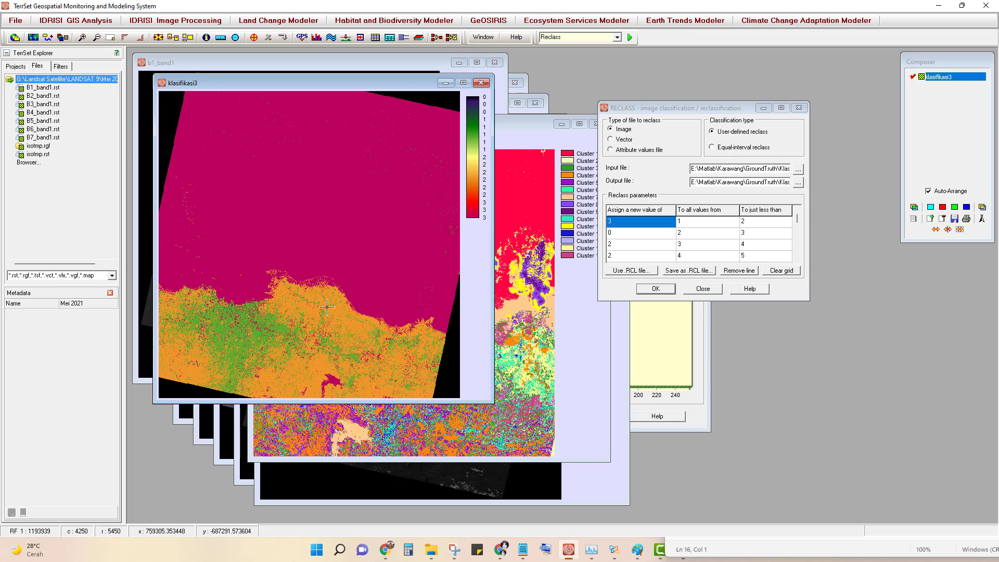
scroll(327, 307, down, 3)
scroll(326, 307, up, 1)
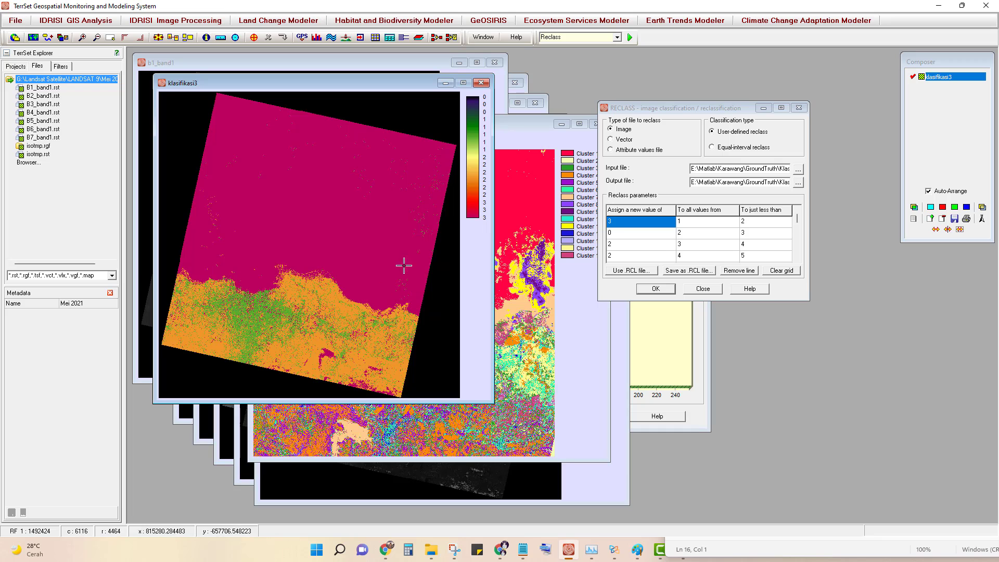
click(485, 85)
drag(769, 179, 810, 182)
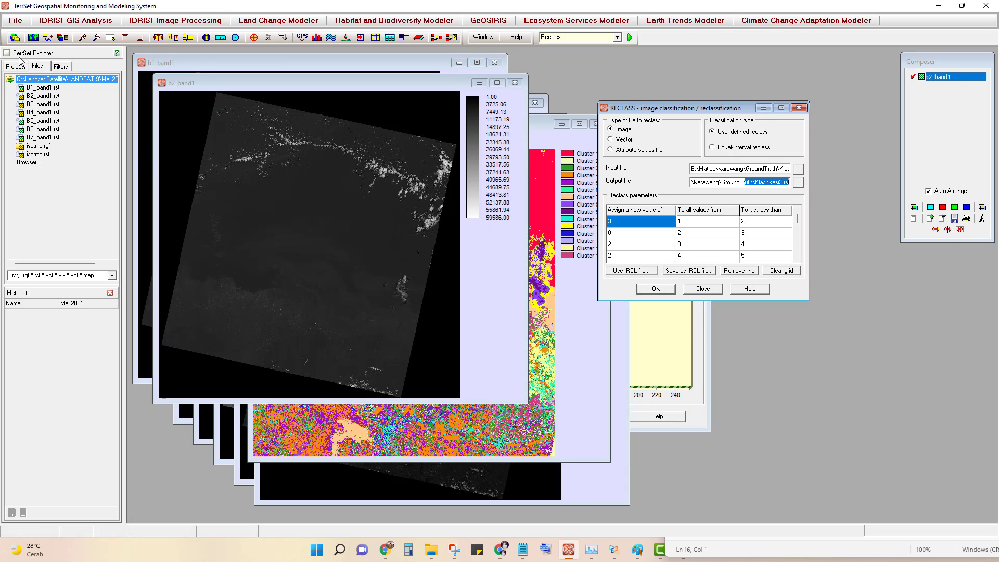
Step: Display Klasifikasi3.rst from the GroundTruth folder as a raster layer with the IDRISI Default Qualitative palette, legend and title
click(16, 20)
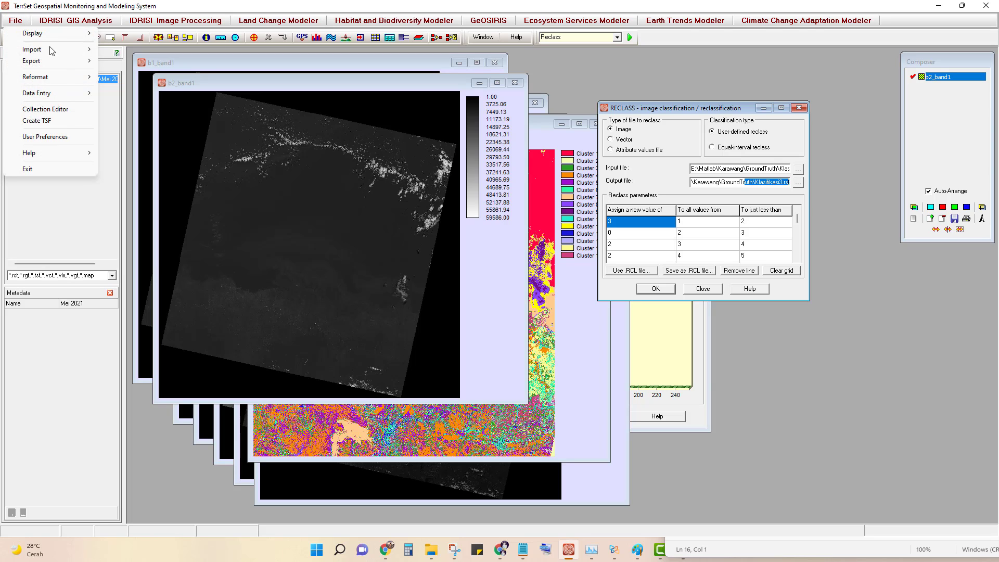
mouse_move(58, 35)
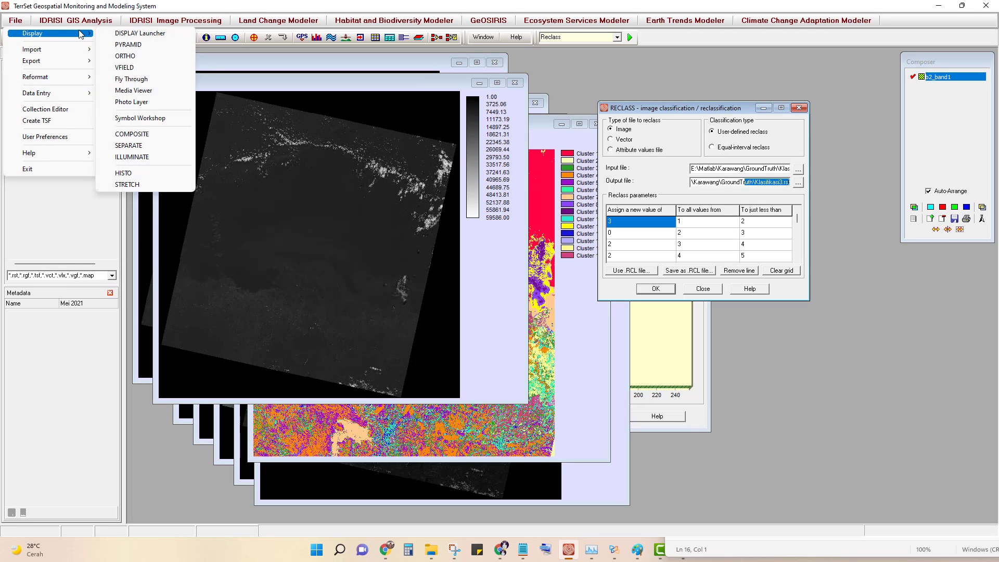
click(135, 34)
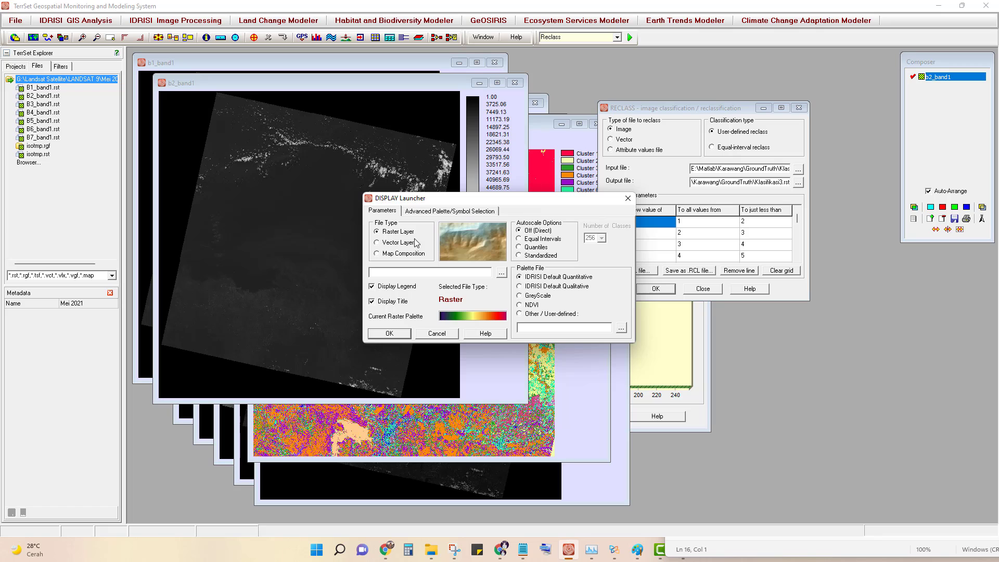
click(502, 274)
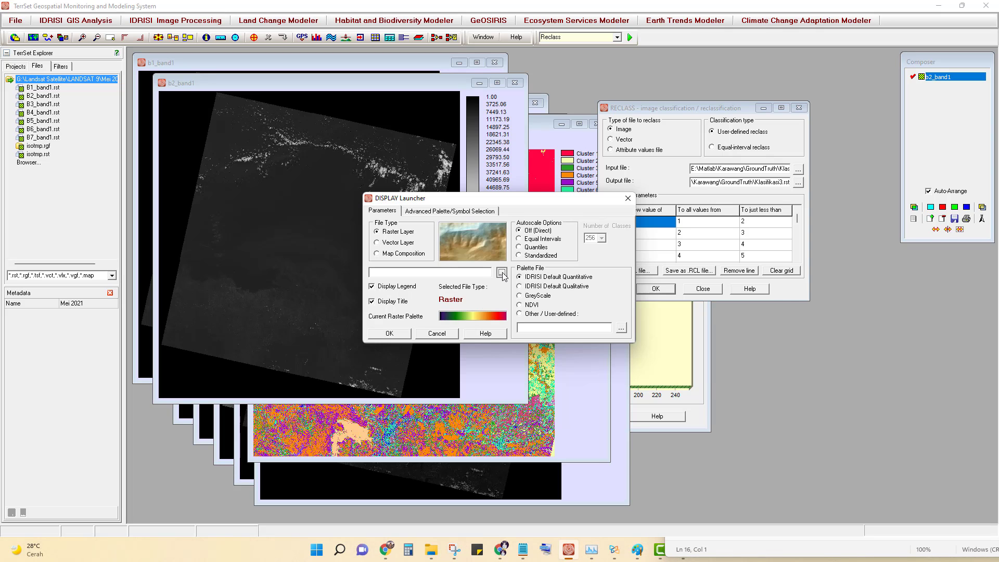
click(709, 430)
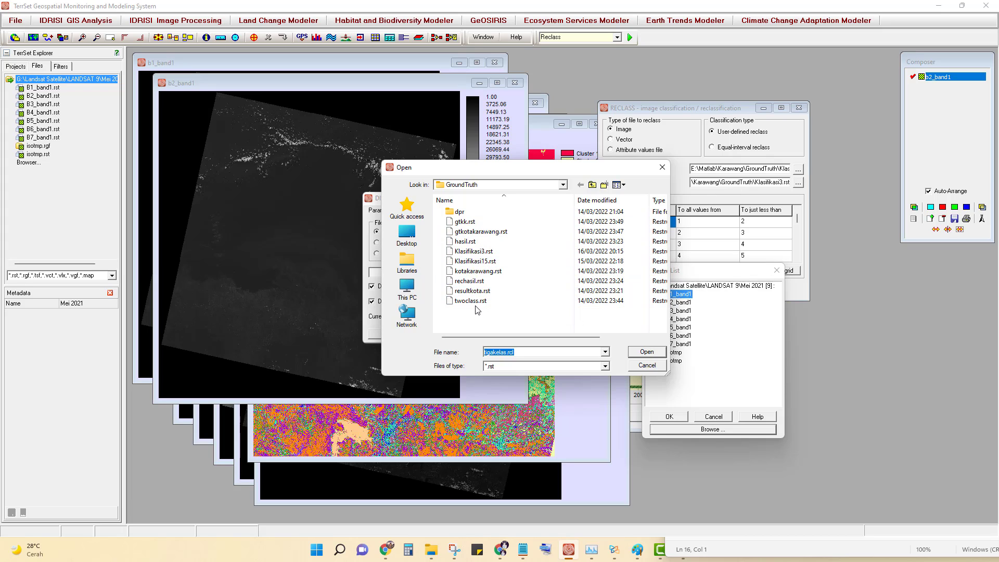
double_click(485, 251)
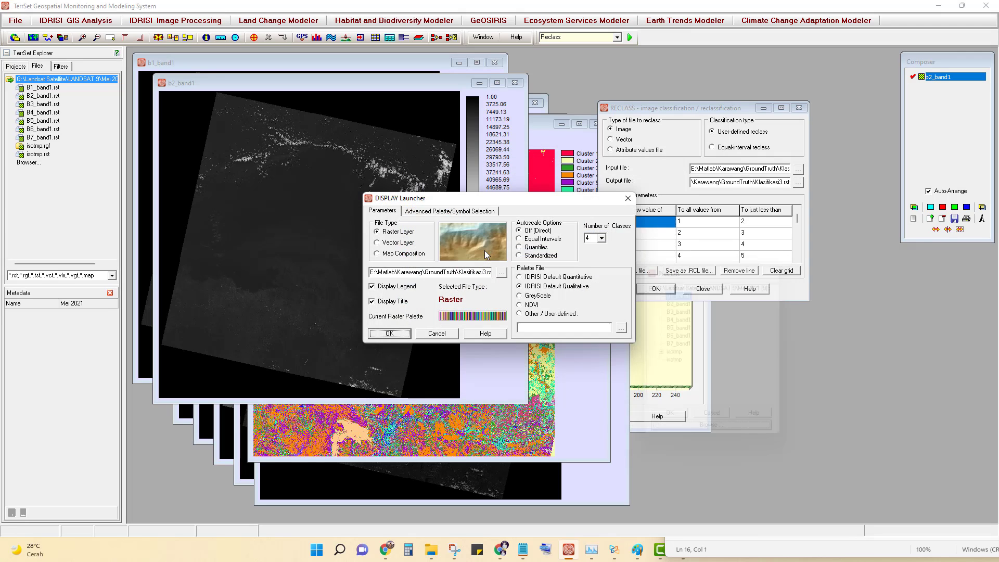
click(389, 334)
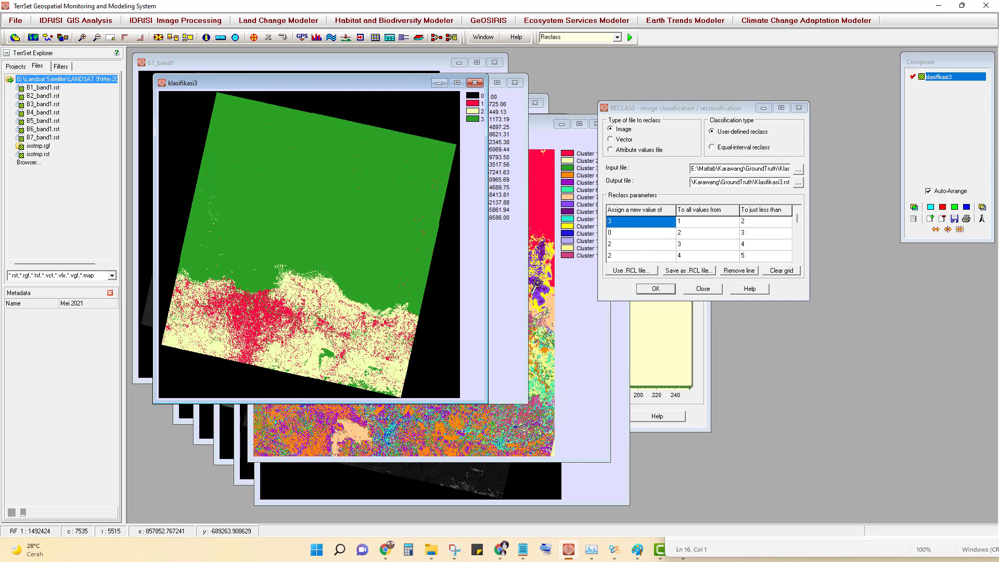
Step: Move the klasifikasi3 map clear of the b2_band1 legend and examine the class distribution at full extent and closer up
drag(408, 81, 563, 100)
scroll(393, 362, up, 2)
scroll(394, 363, down, 4)
scroll(394, 362, up, 2)
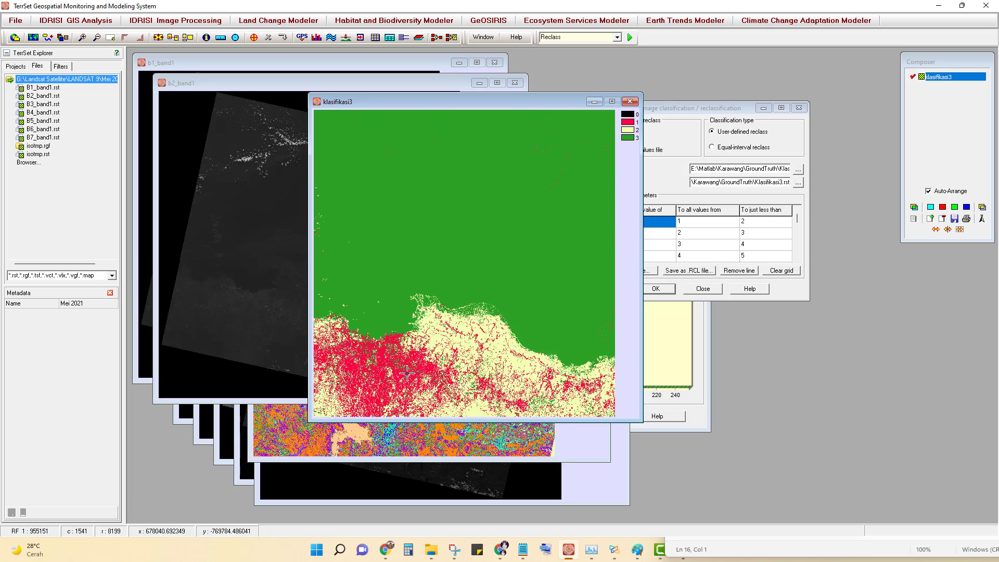
scroll(393, 362, down, 2)
mouse_move(435, 325)
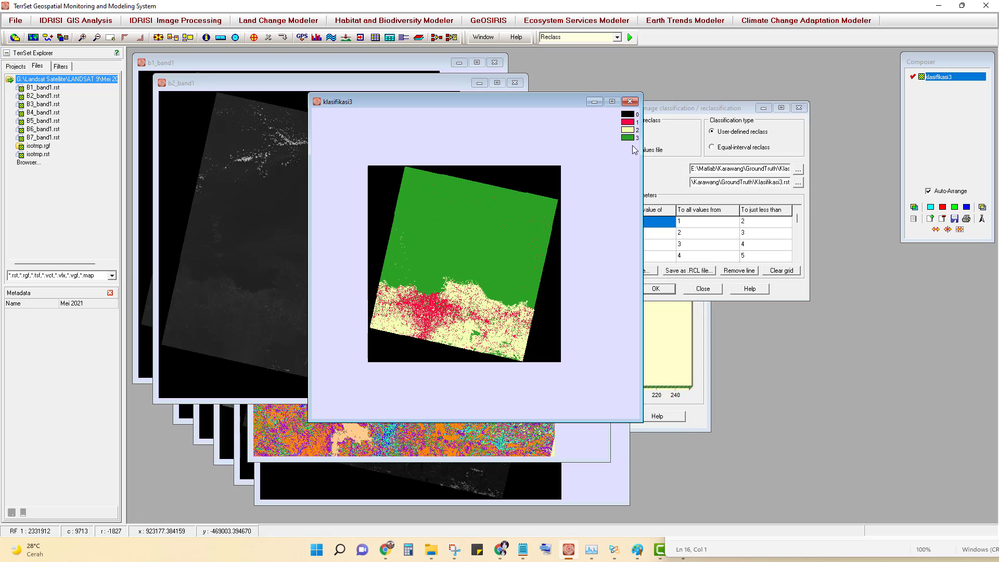
scroll(442, 333, up, 4)
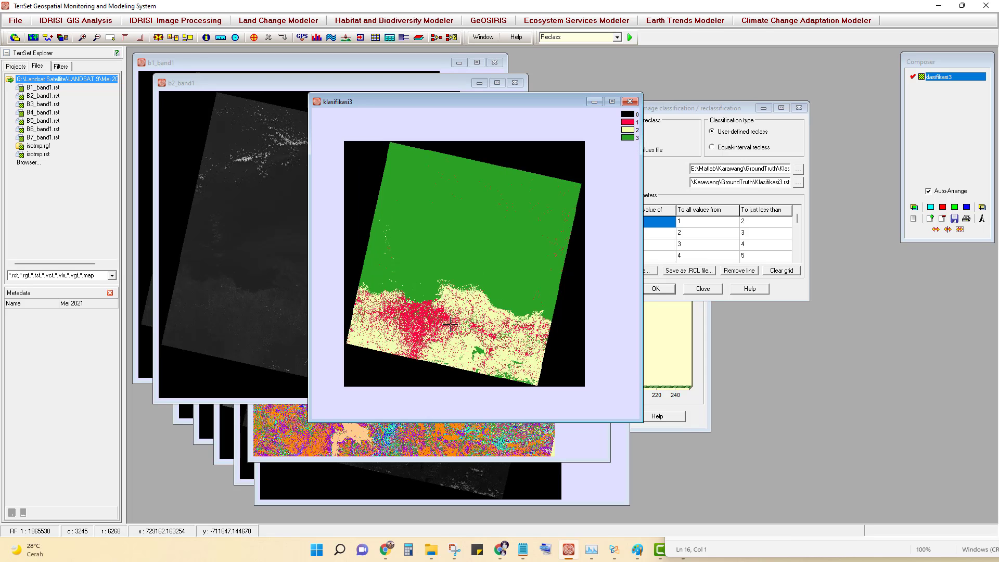
scroll(442, 333, down, 4)
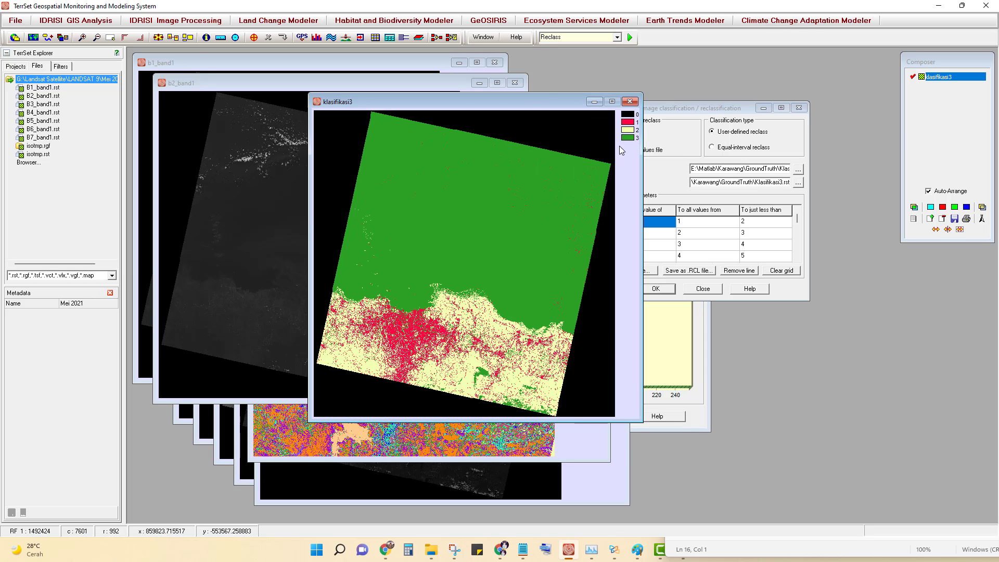
Step: Examine where classes 3, 2 and 1 occur on the full klasifikasi3 map, and where class 3 occurs along the coastline
click(629, 136)
click(630, 130)
click(632, 133)
click(633, 133)
click(631, 123)
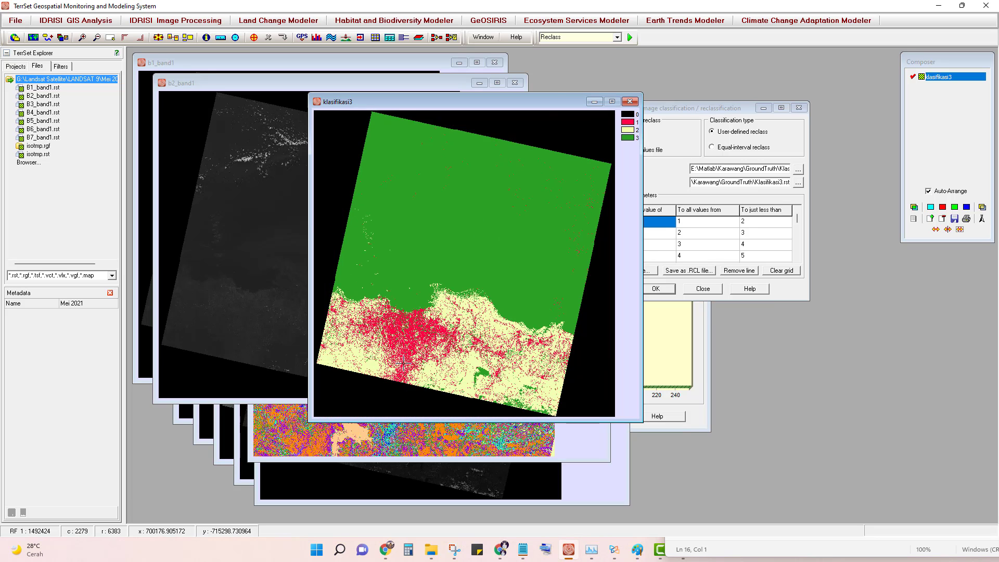
scroll(404, 363, up, 2)
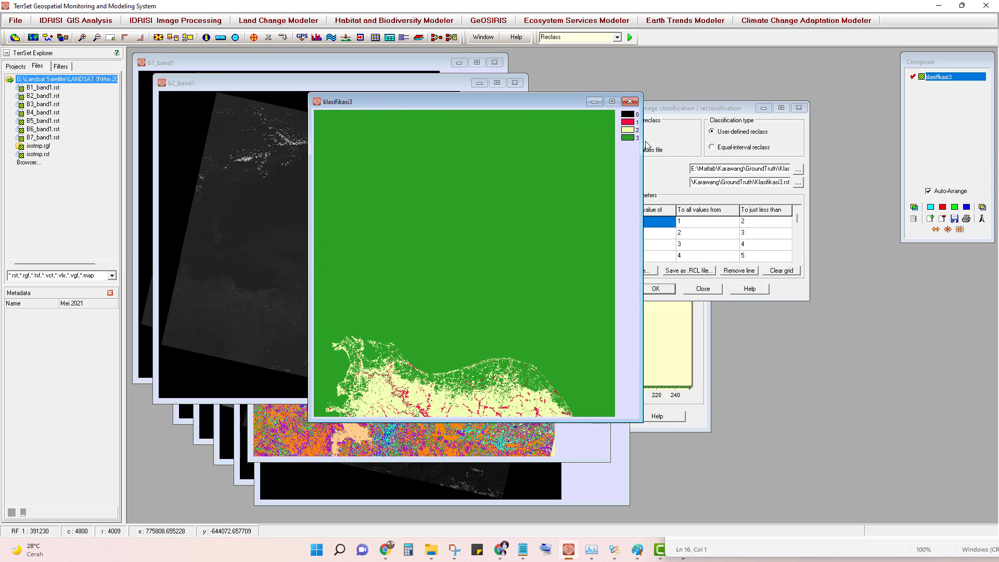
click(628, 138)
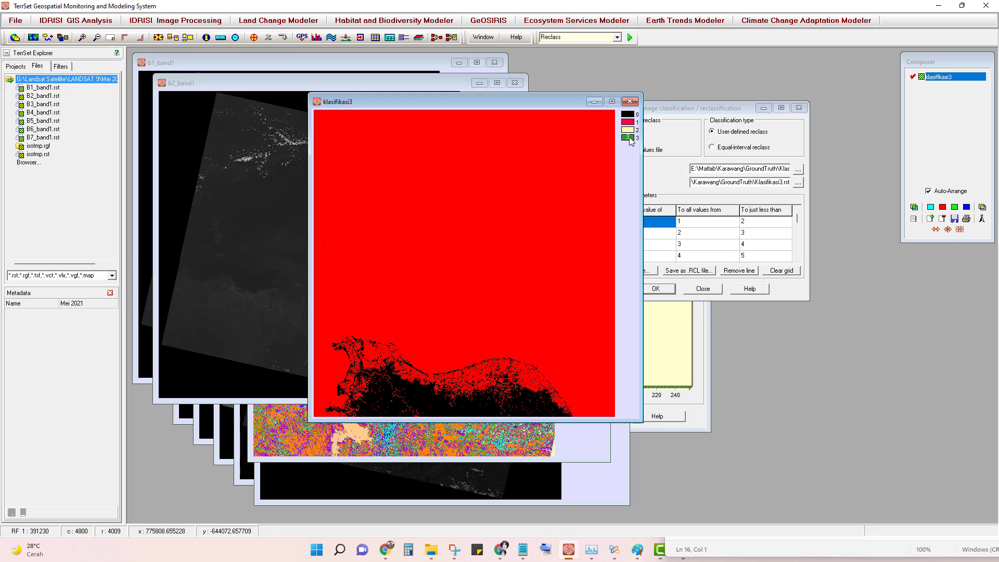